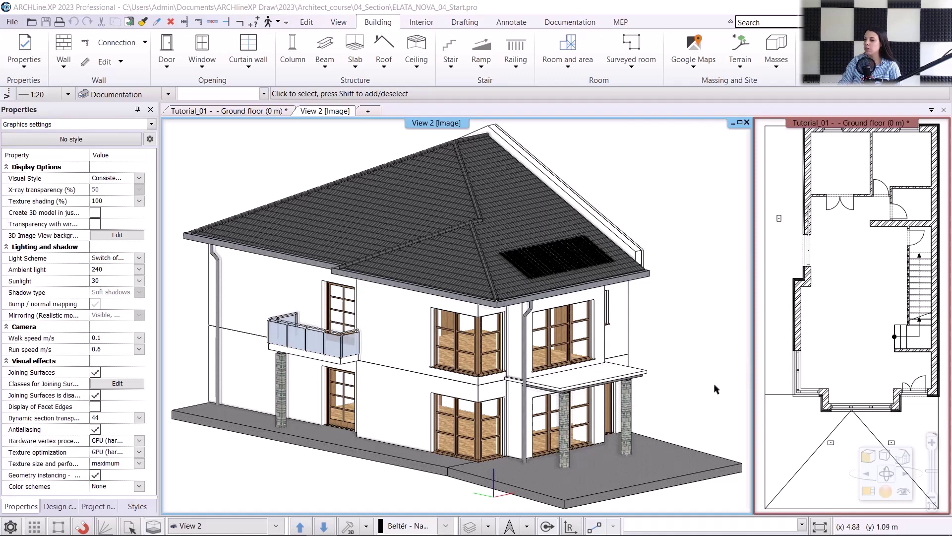
- Activate the ground floor plan and open the section settings
{"action": "left_click", "coordinate": [222, 111]}
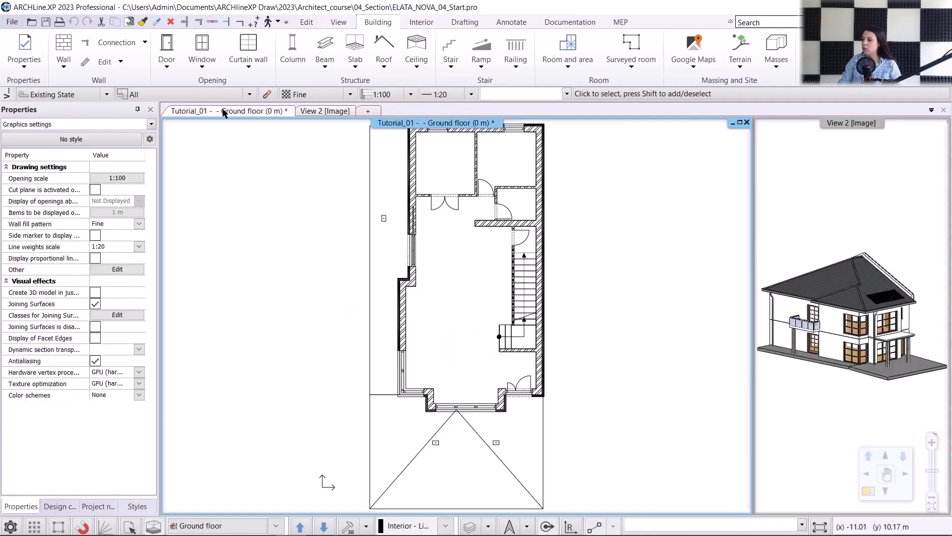
{"action": "left_click", "coordinate": [567, 22]}
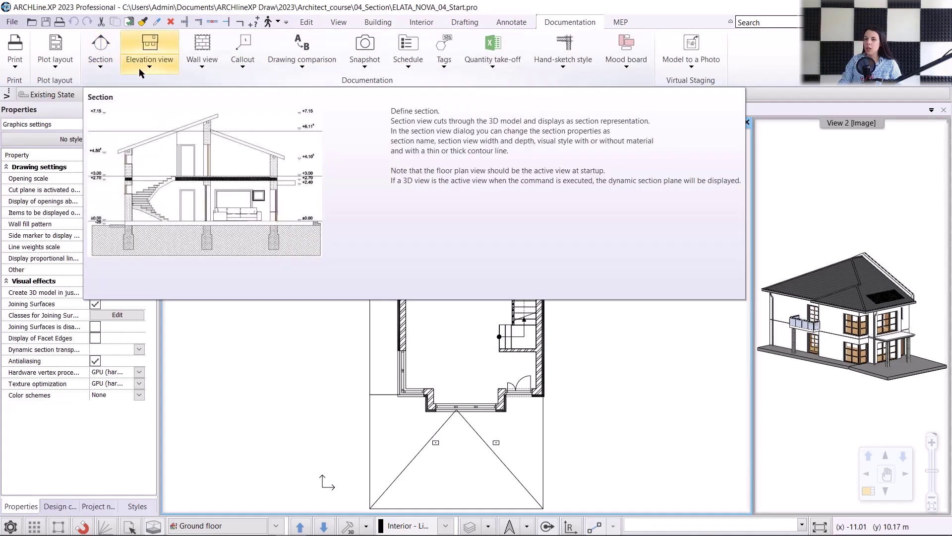
{"action": "left_click", "coordinate": [97, 67]}
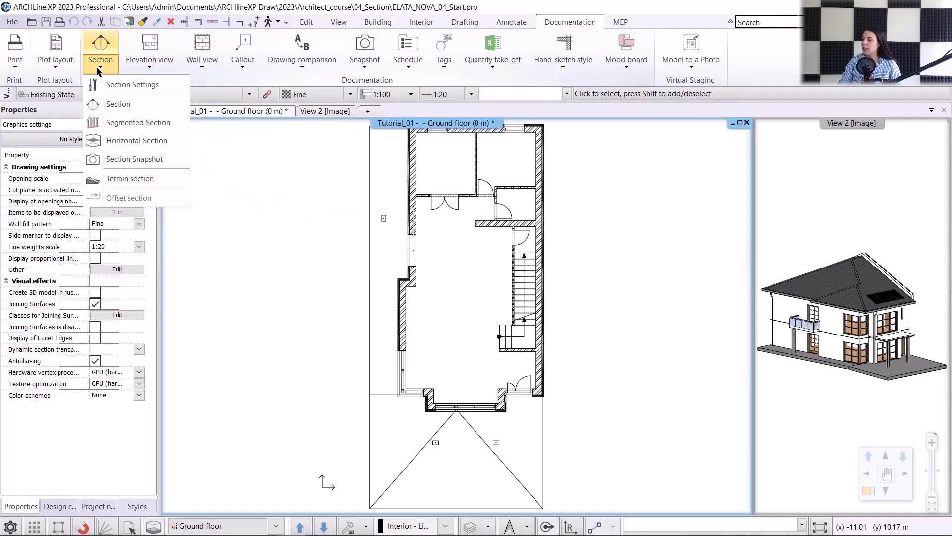
{"action": "left_click", "coordinate": [125, 87]}
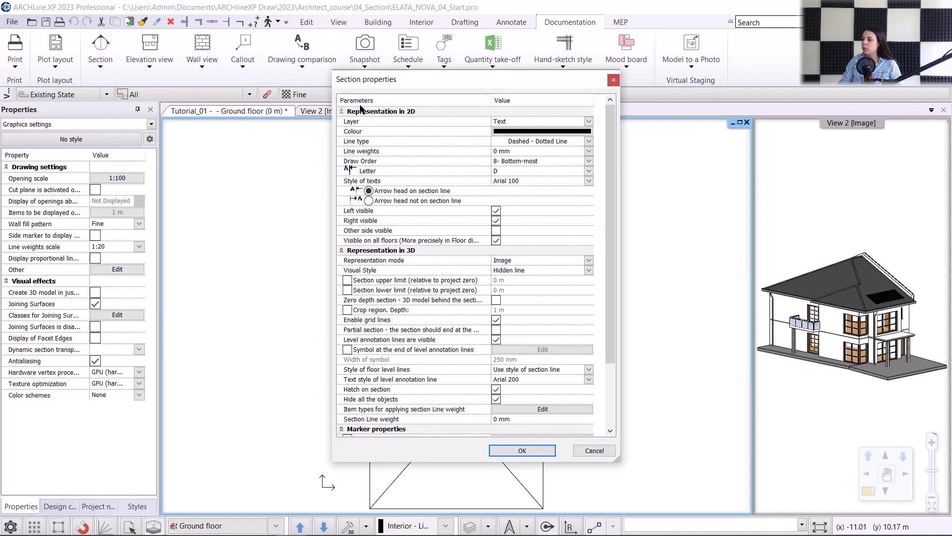
- Examine the section property groups for 2D representation, 3D representation and marker properties
{"action": "scroll", "coordinate": [367, 154], "scroll_direction": "down", "scroll_amount": 3}
{"action": "scroll", "coordinate": [381, 308], "scroll_direction": "up", "scroll_amount": 3}
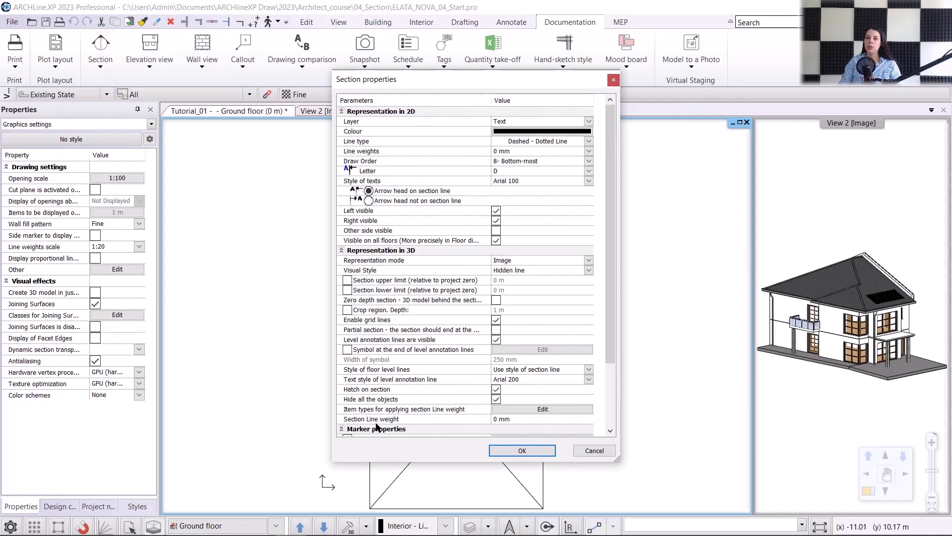
{"action": "left_click", "coordinate": [354, 429]}
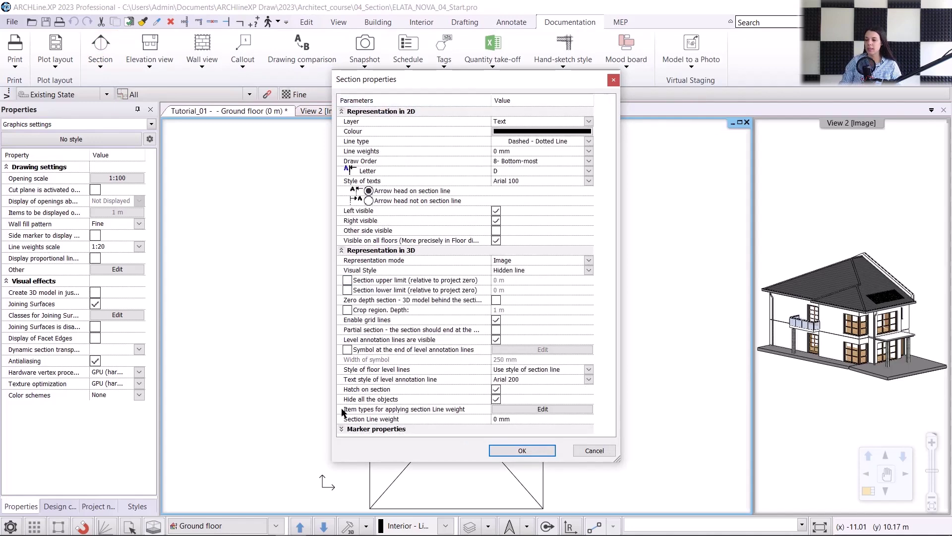
{"action": "left_click", "coordinate": [355, 253]}
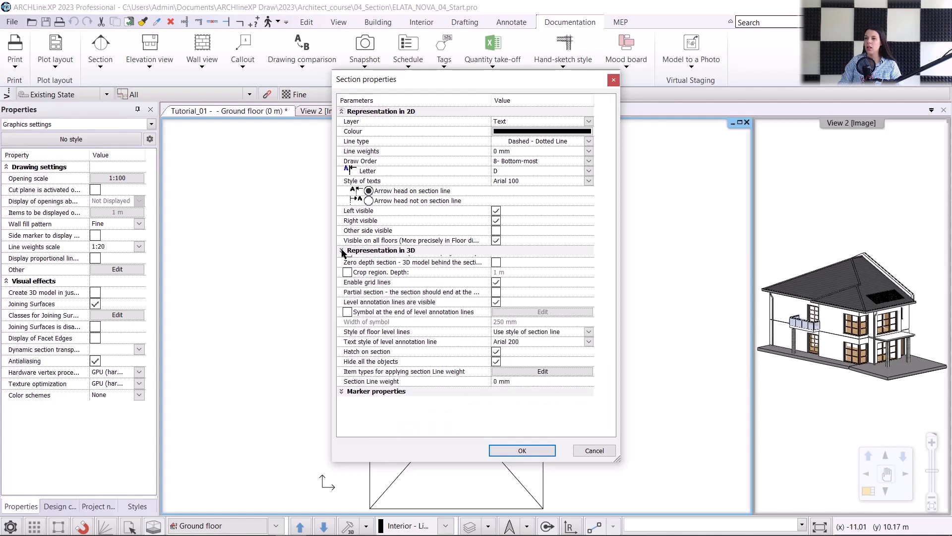
{"action": "left_click", "coordinate": [347, 111]}
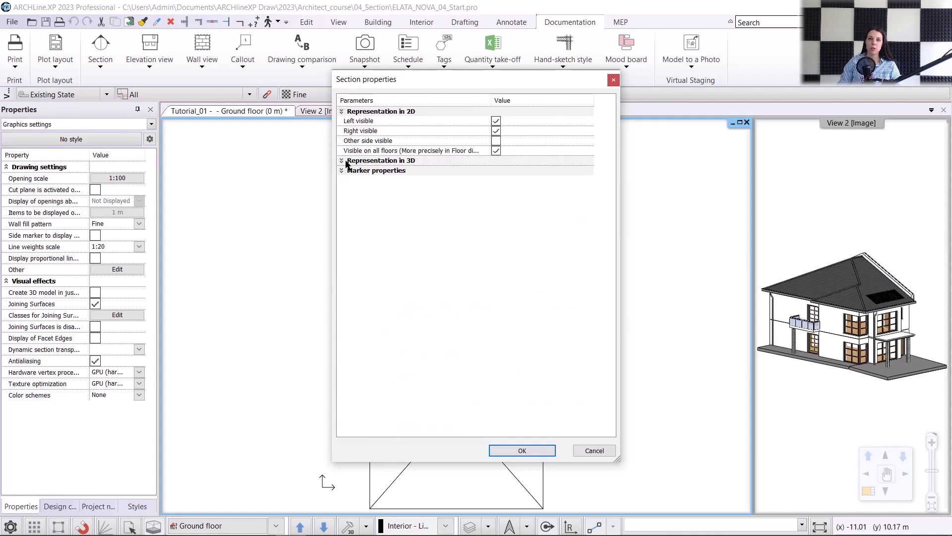
{"action": "left_click", "coordinate": [342, 112]}
{"action": "left_click", "coordinate": [342, 251]}
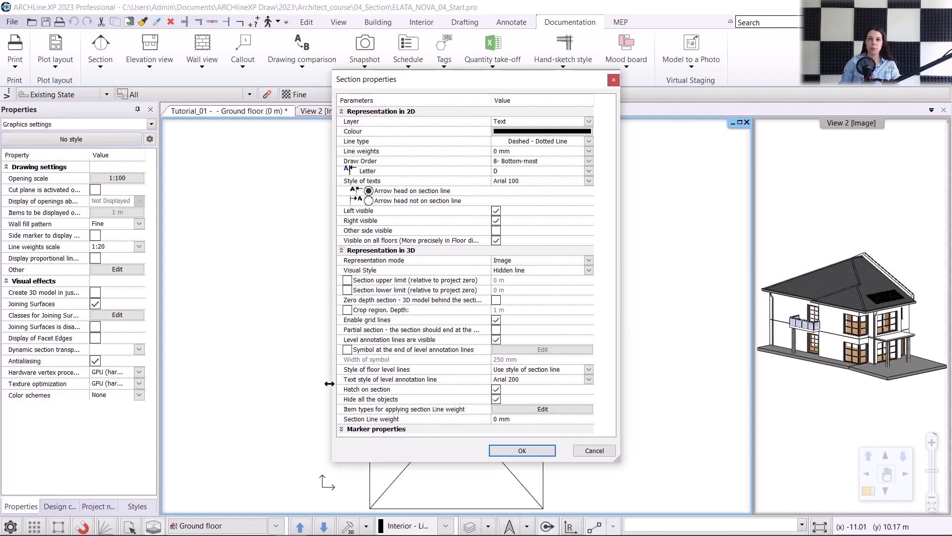
{"action": "left_click", "coordinate": [345, 433]}
{"action": "scroll", "coordinate": [396, 377], "scroll_direction": "down", "scroll_amount": 3}
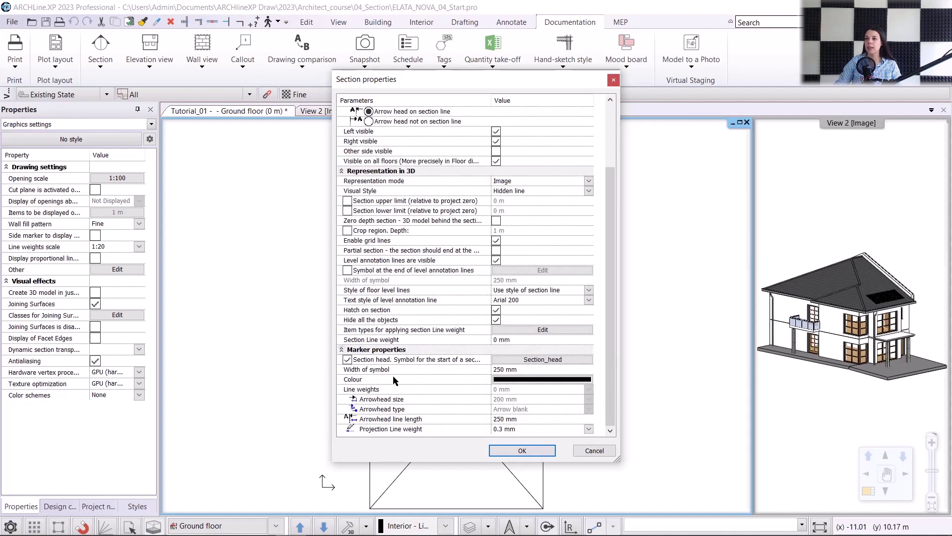
{"action": "scroll", "coordinate": [396, 374], "scroll_direction": "up", "scroll_amount": 3}
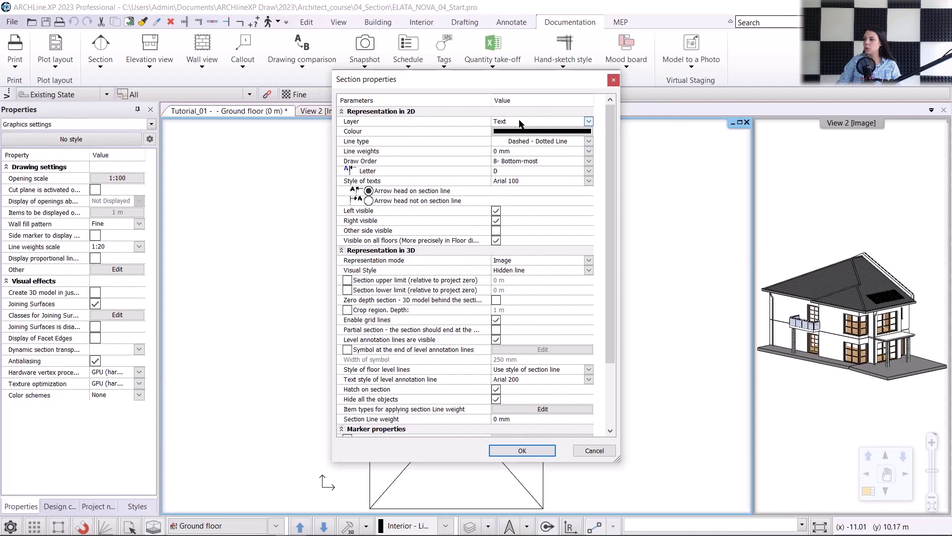
- Keep the section line on the Text layer and set its 2D line weight to 0.1 mm
{"action": "left_click", "coordinate": [588, 122]}
{"action": "scroll", "coordinate": [555, 260], "scroll_direction": "up", "scroll_amount": 4}
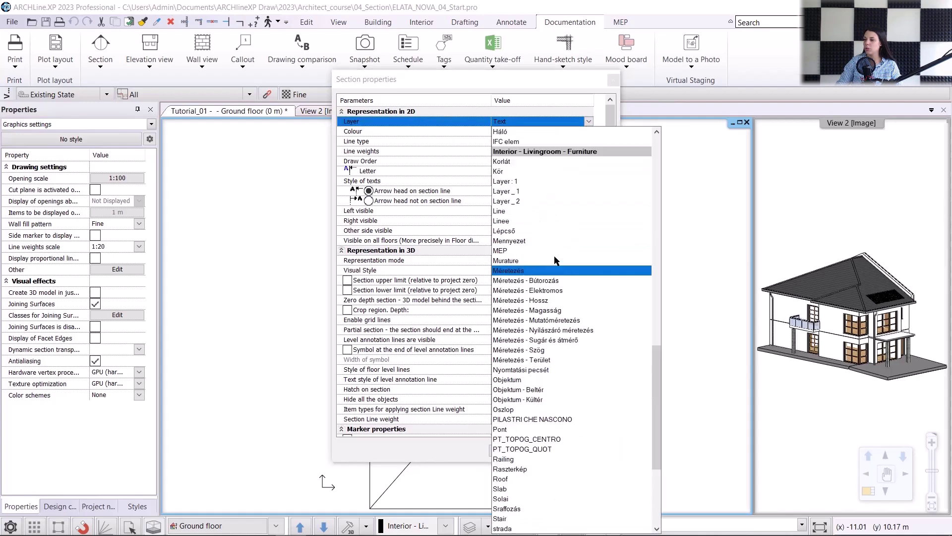
{"action": "scroll", "coordinate": [555, 260], "scroll_direction": "up", "scroll_amount": 18}
{"action": "left_click", "coordinate": [506, 122]}
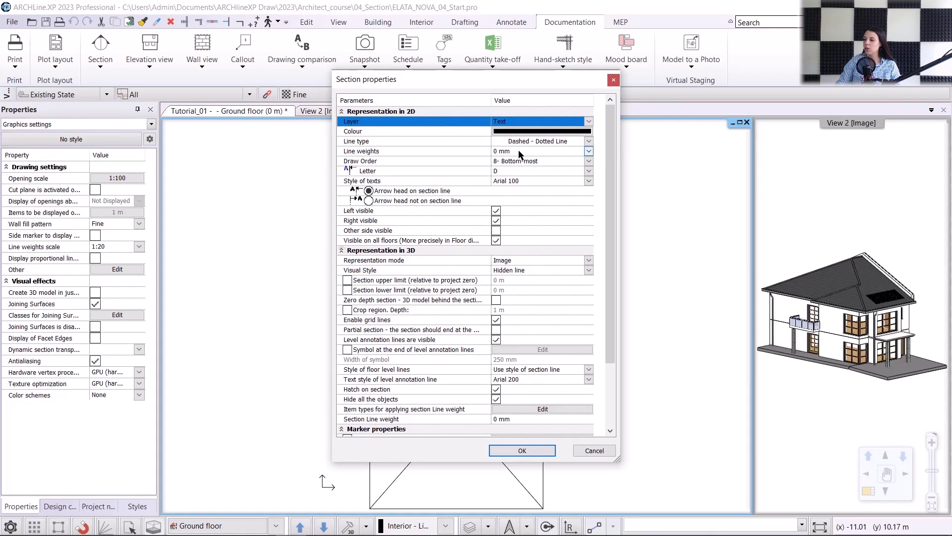
{"action": "left_click", "coordinate": [586, 152]}
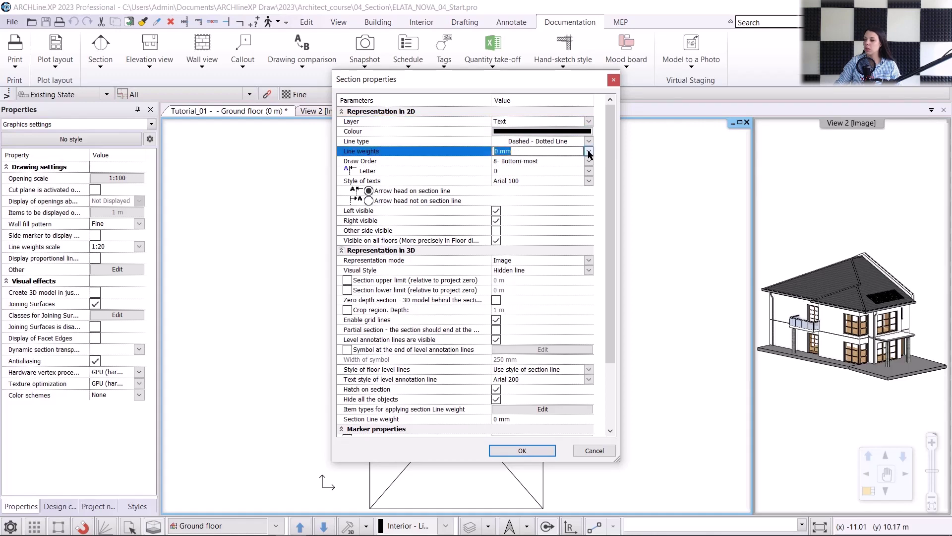
{"action": "left_click", "coordinate": [587, 151]}
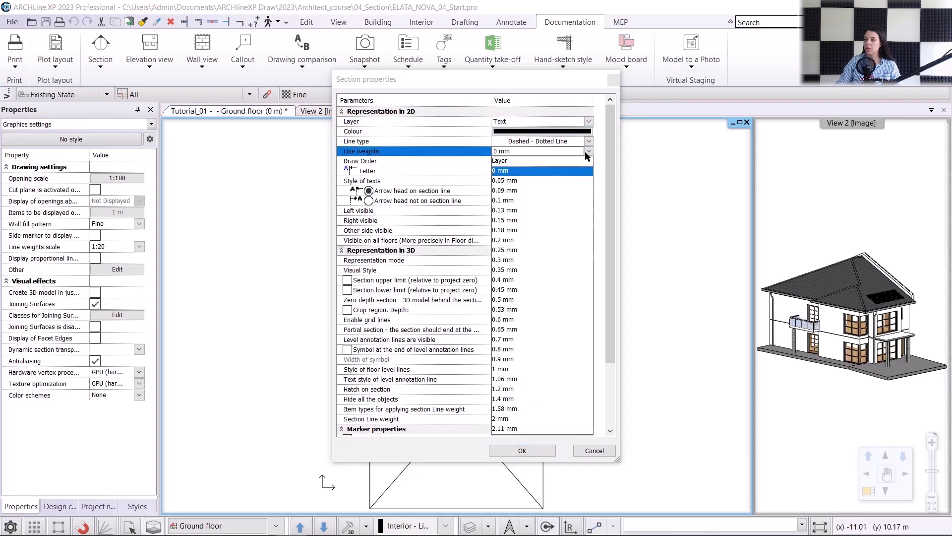
{"action": "left_click", "coordinate": [515, 199]}
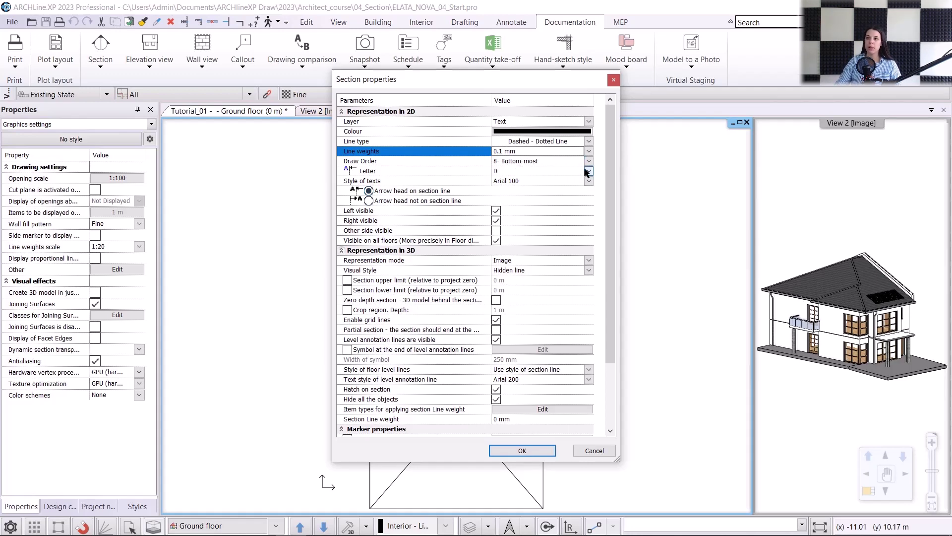
- Set the section letter to A and its text style to Arial 200
{"action": "left_click", "coordinate": [539, 171]}
{"action": "left_click", "coordinate": [529, 182]}
{"action": "left_click", "coordinate": [528, 182]}
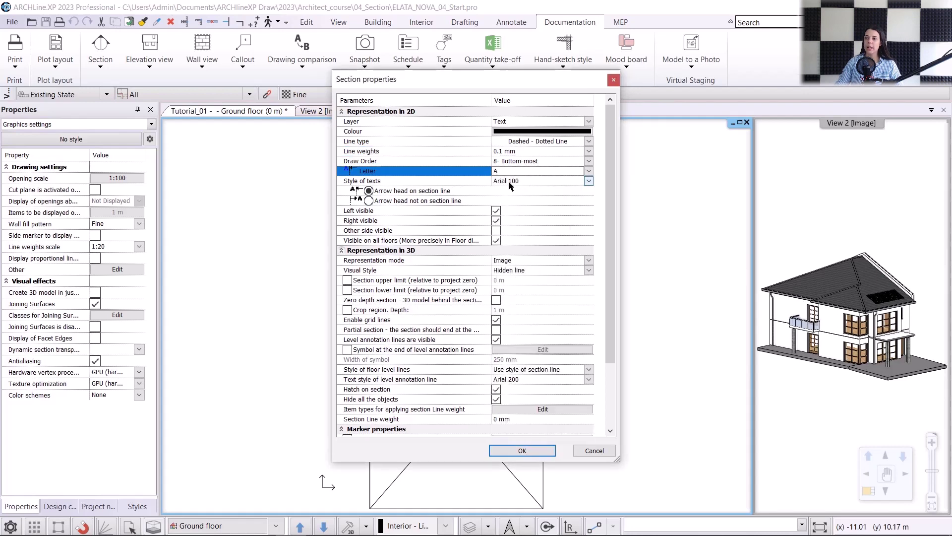
{"action": "left_click", "coordinate": [587, 181]}
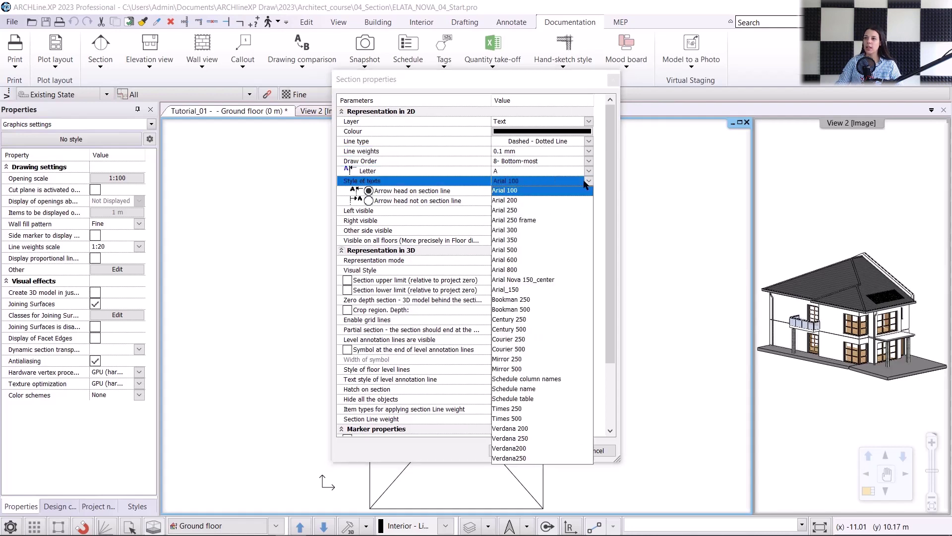
{"action": "left_click", "coordinate": [513, 199]}
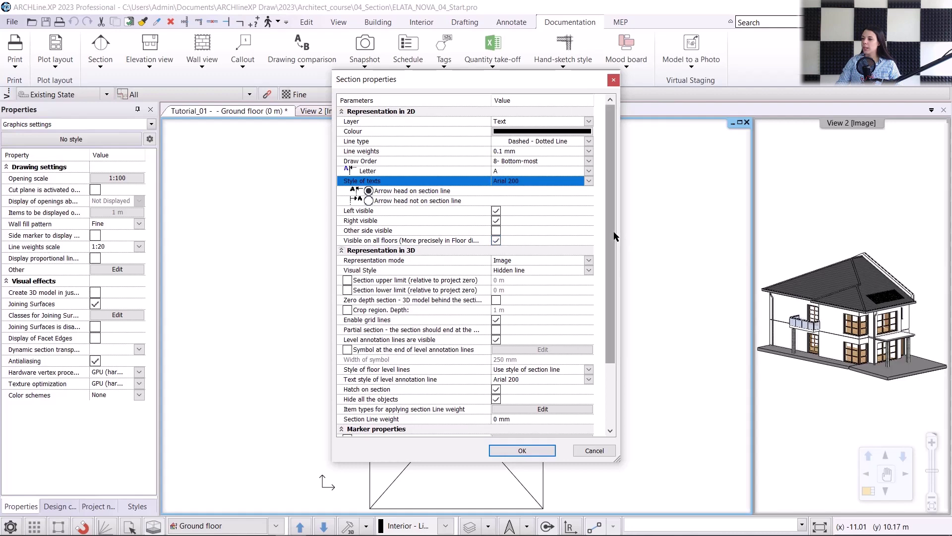
- Keep the 3D representation mode as Image and set the visual style to Consistent colour with wireframe
{"action": "scroll", "coordinate": [615, 236], "scroll_direction": "down", "scroll_amount": 3}
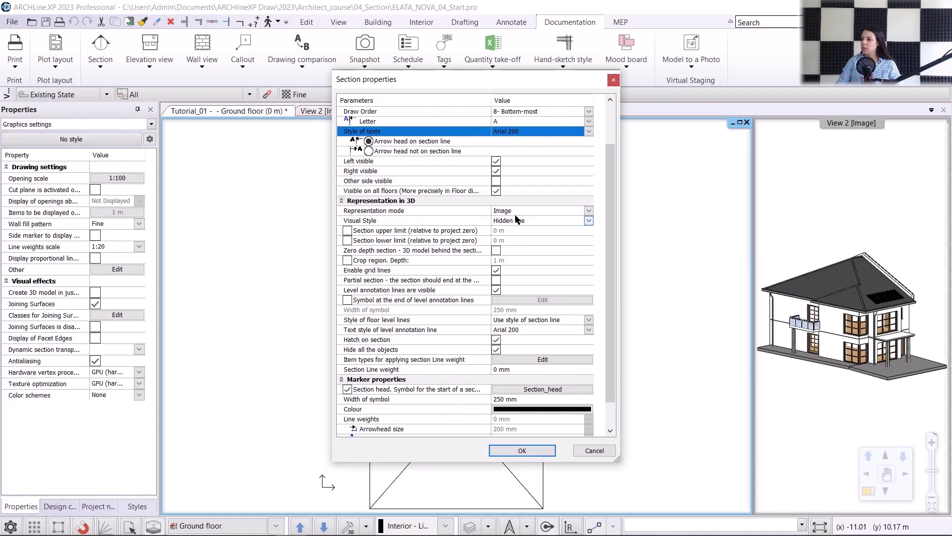
{"action": "scroll", "coordinate": [342, 115], "scroll_direction": "up", "scroll_amount": 3}
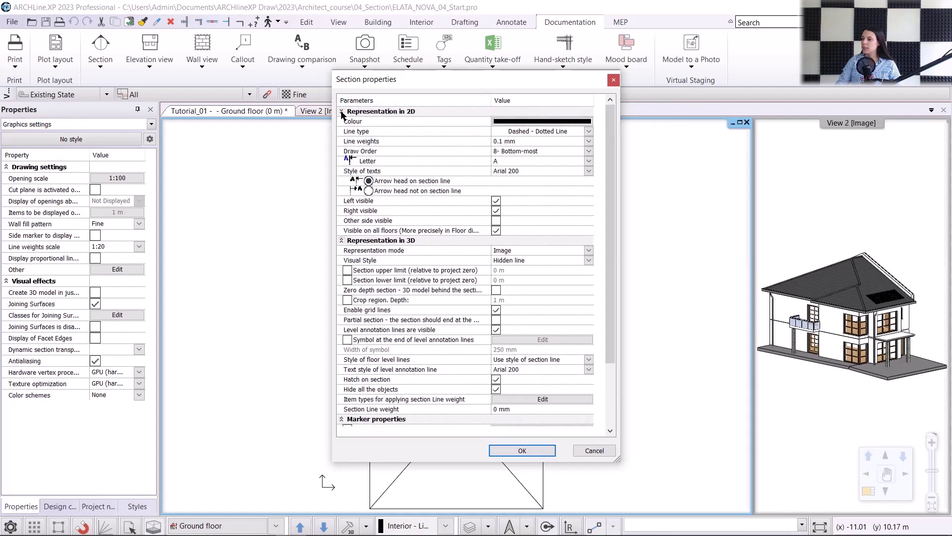
{"action": "left_click", "coordinate": [342, 113]}
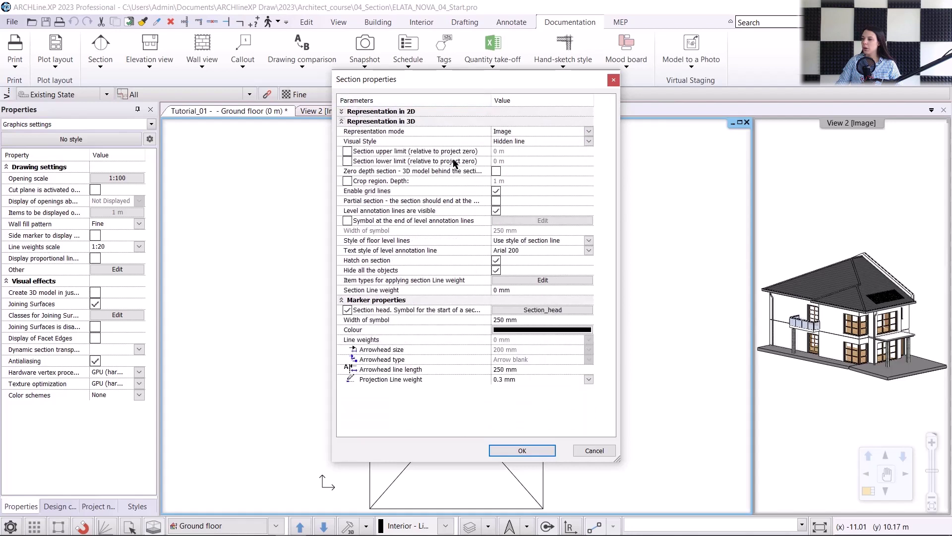
{"action": "left_click", "coordinate": [515, 132]}
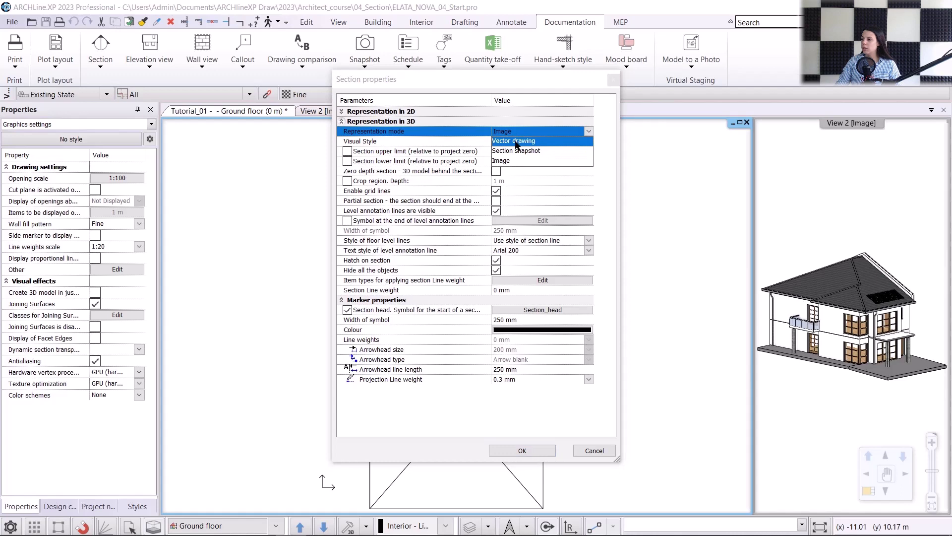
{"action": "left_click", "coordinate": [523, 160]}
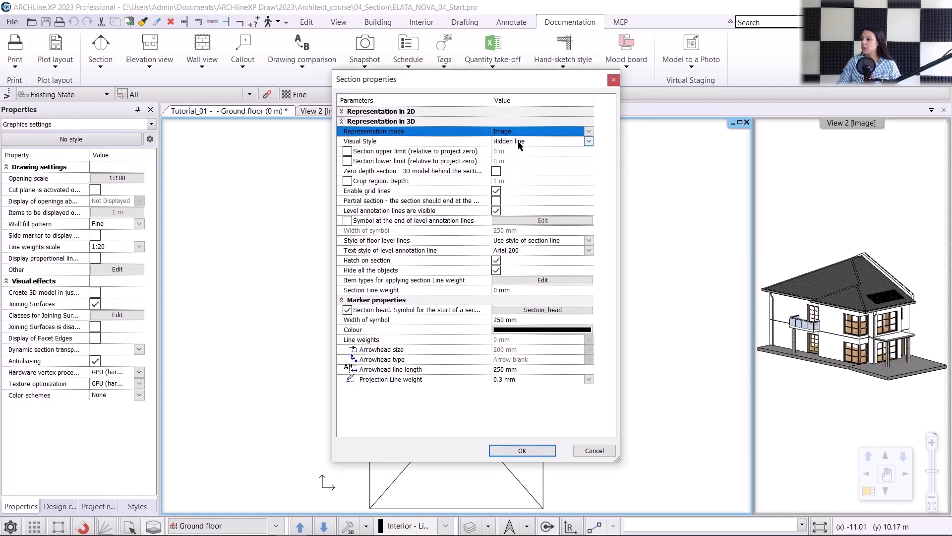
{"action": "left_click", "coordinate": [519, 144]}
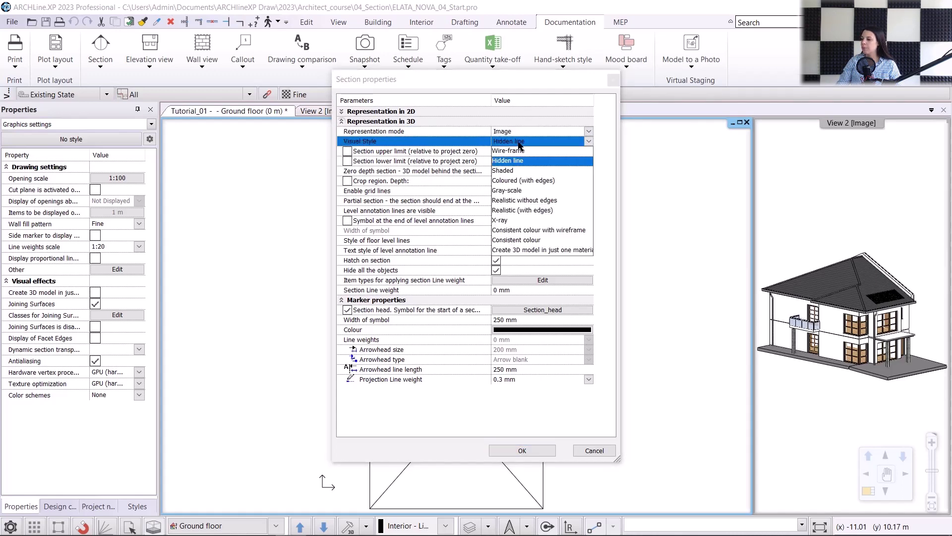
{"action": "left_click", "coordinate": [564, 231]}
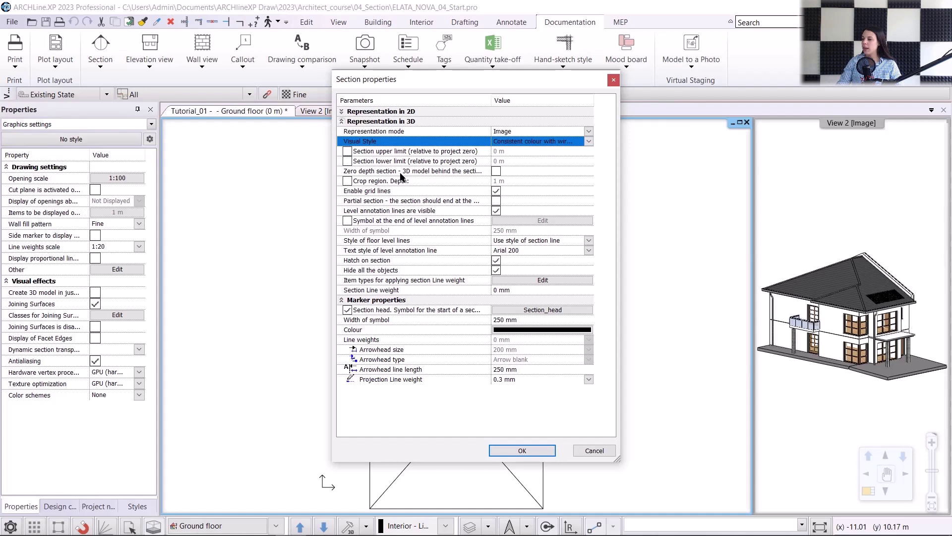
- Try enabling the crop region depth for the section
{"action": "left_click", "coordinate": [349, 182]}
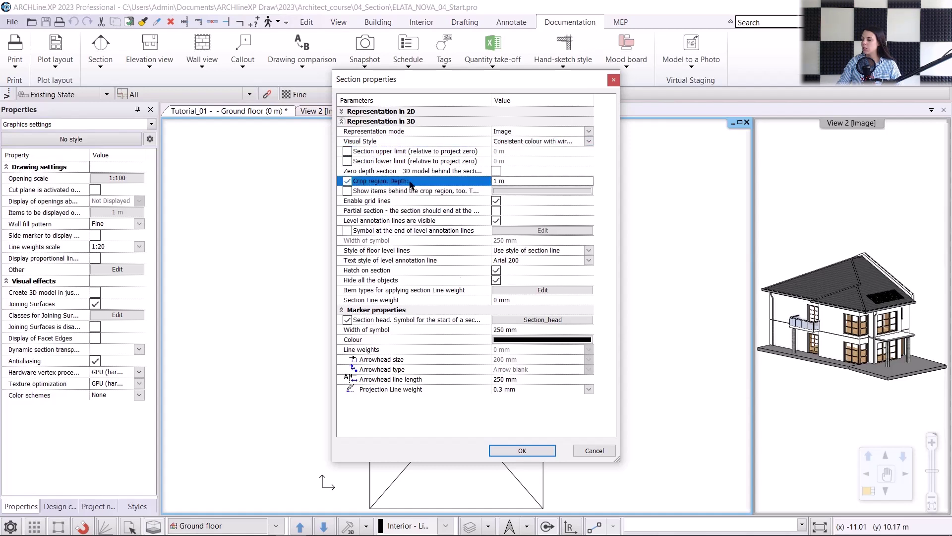
{"action": "left_click", "coordinate": [348, 182]}
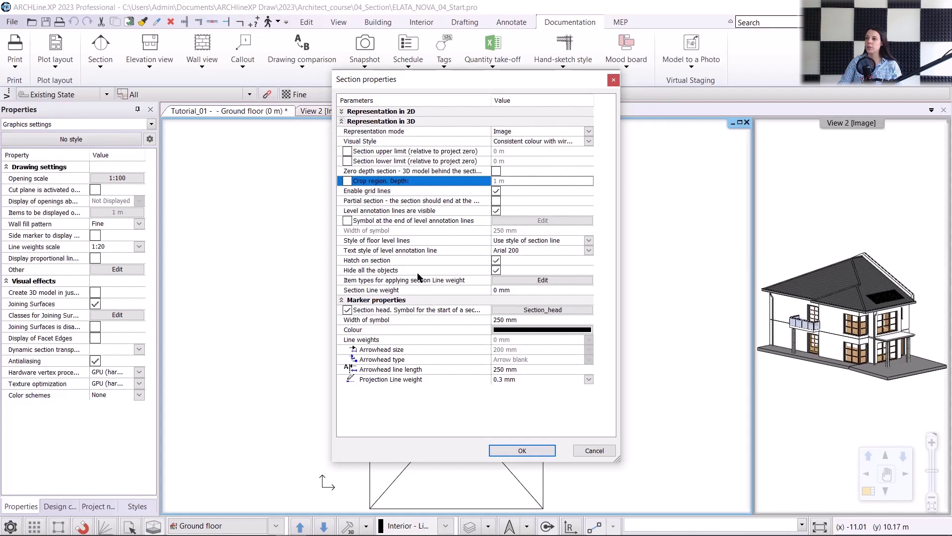
- Check the section head marker symbol without changing it and accept the section properties
{"action": "left_click", "coordinate": [342, 121]}
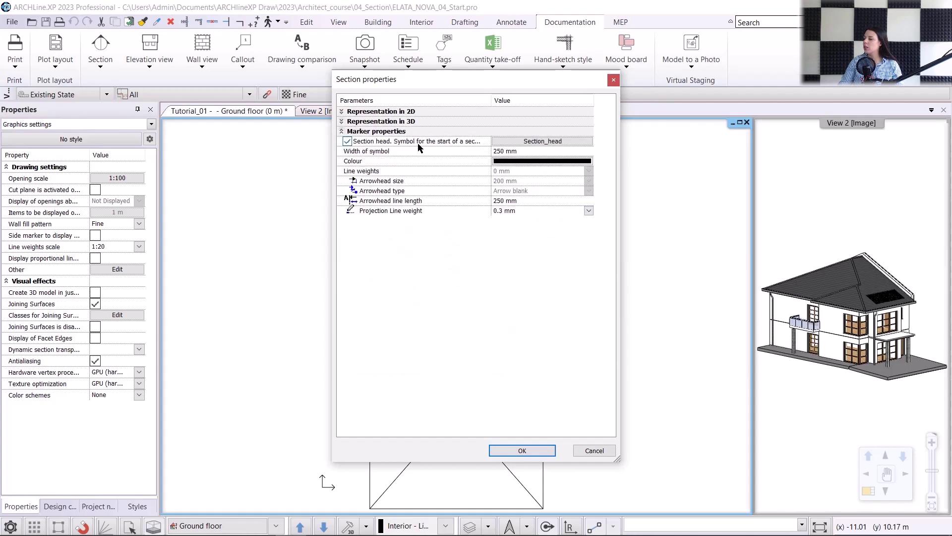
{"action": "left_click", "coordinate": [532, 143]}
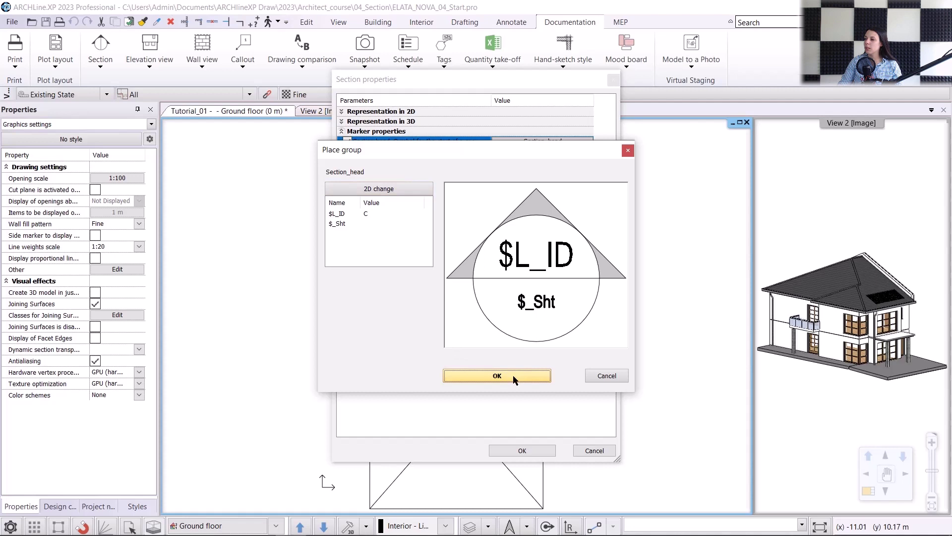
{"action": "left_click", "coordinate": [607, 376]}
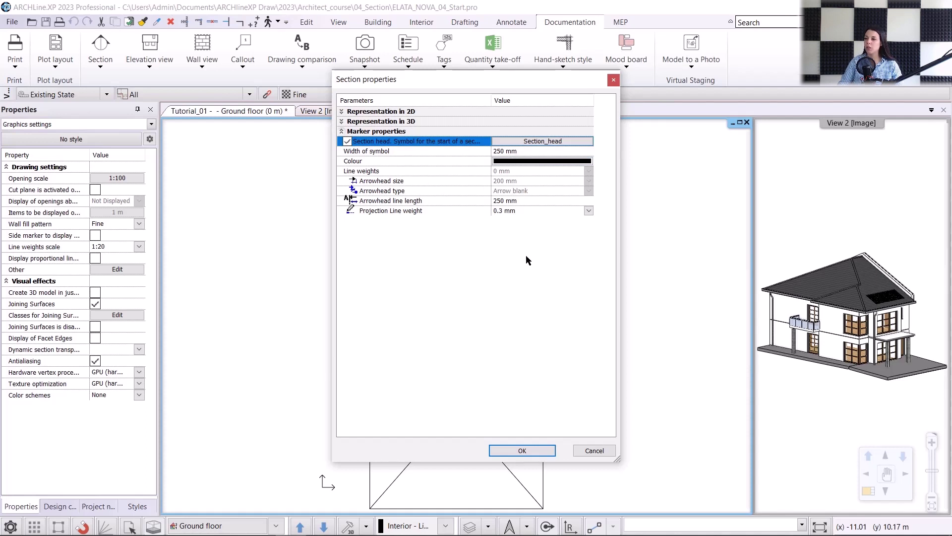
{"action": "left_click", "coordinate": [523, 451]}
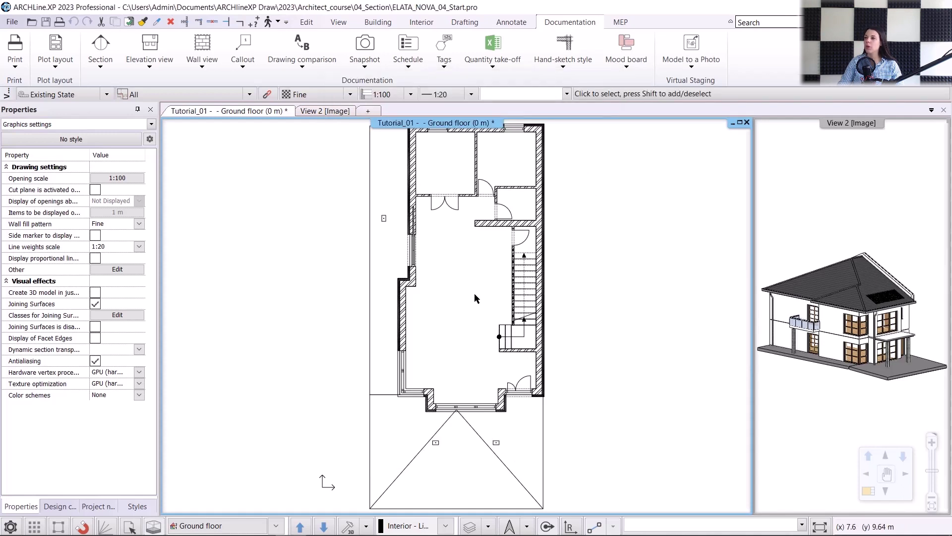
- Draw a horizontal section line across the ground floor plan through the lower stair flight, looking towards the double doors, and place its view
{"action": "left_click", "coordinate": [104, 67]}
{"action": "left_click", "coordinate": [123, 103]}
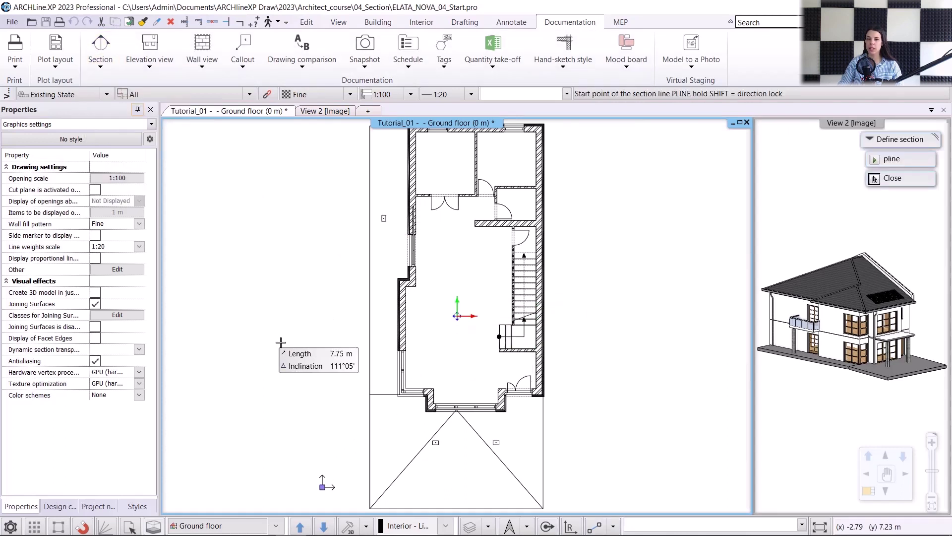
{"action": "scroll", "coordinate": [370, 334], "scroll_direction": "up", "scroll_amount": 2}
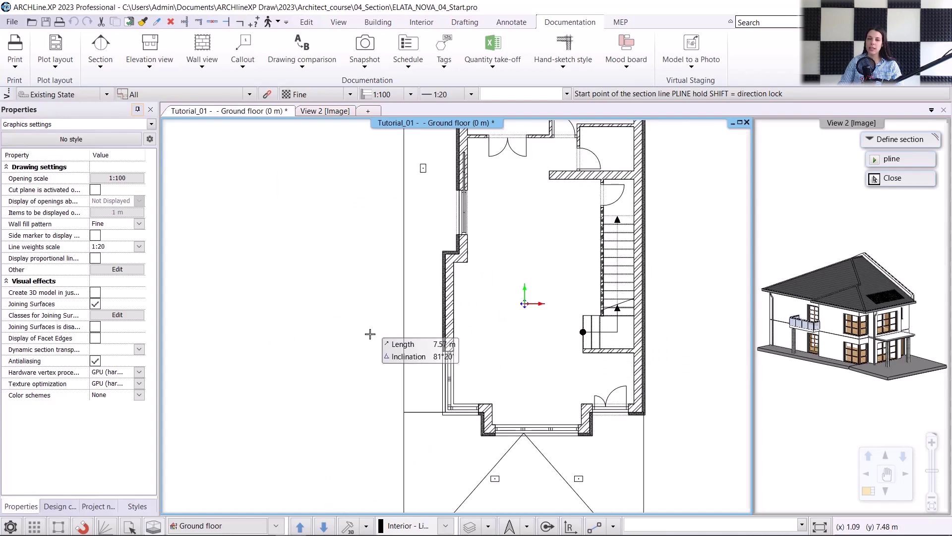
{"action": "left_click", "coordinate": [389, 326]}
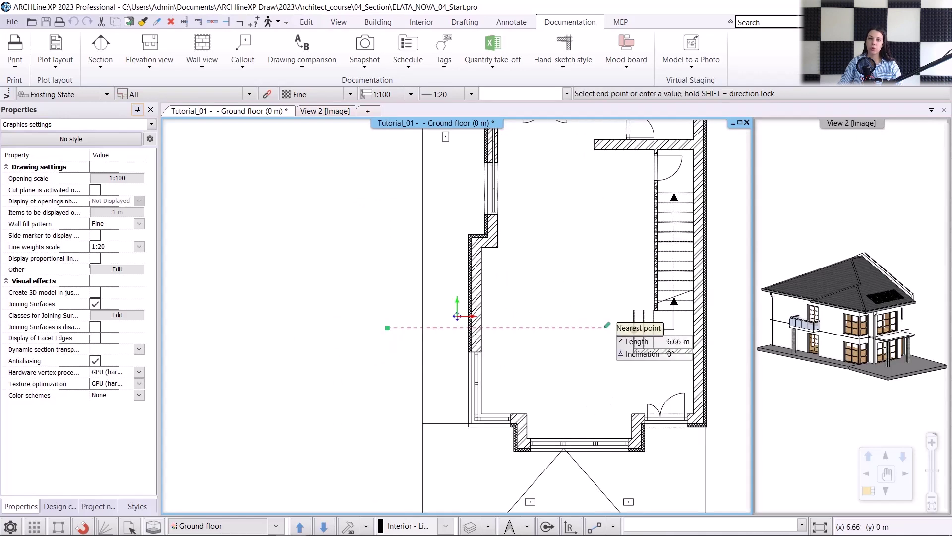
{"action": "scroll", "coordinate": [694, 333], "scroll_direction": "up", "scroll_amount": 1}
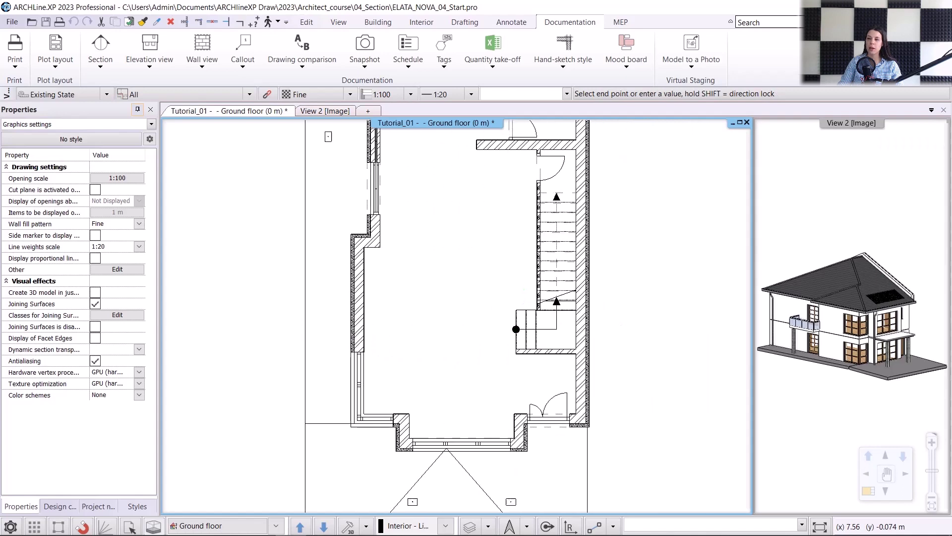
{"action": "left_click", "coordinate": [650, 327]}
{"action": "scroll", "coordinate": [562, 353], "scroll_direction": "up", "scroll_amount": 2}
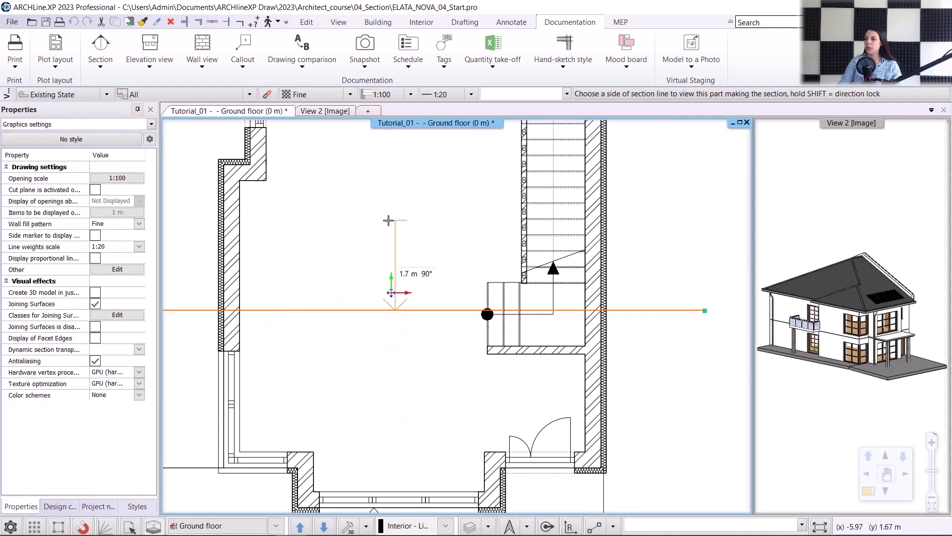
{"action": "left_click", "coordinate": [400, 331]}
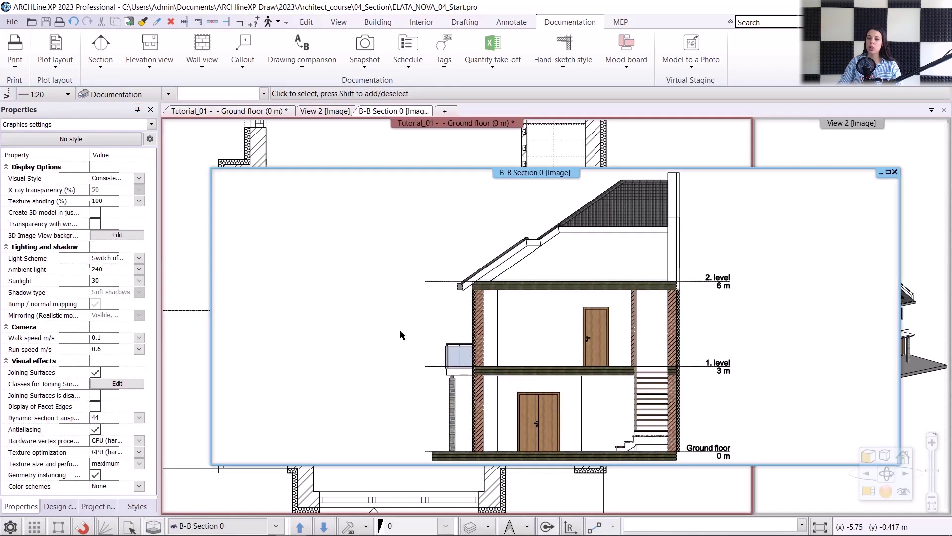
{"action": "left_click", "coordinate": [876, 496]}
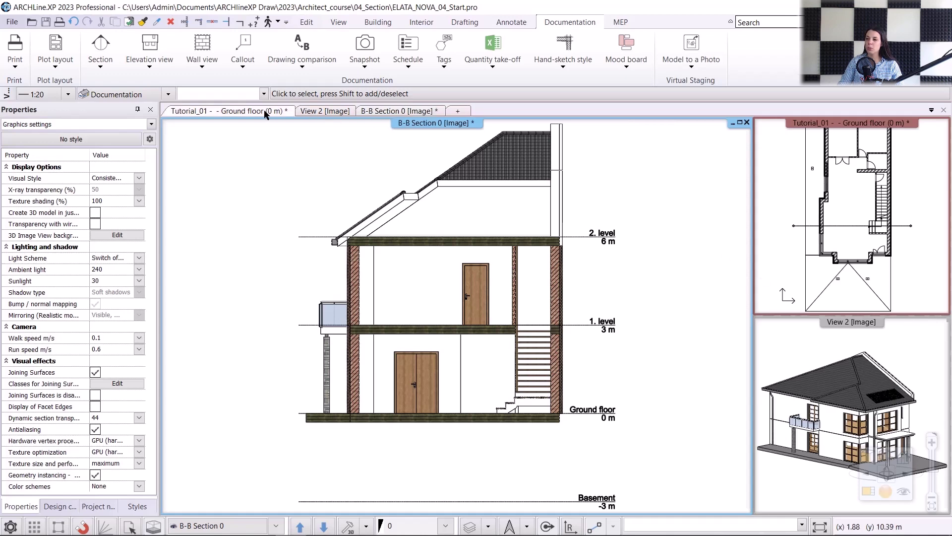
- Return to the ground floor plan and set the section's 3D representation mode to Vector drawing in the section settings
{"action": "left_click", "coordinate": [229, 110]}
{"action": "left_click", "coordinate": [102, 69]}
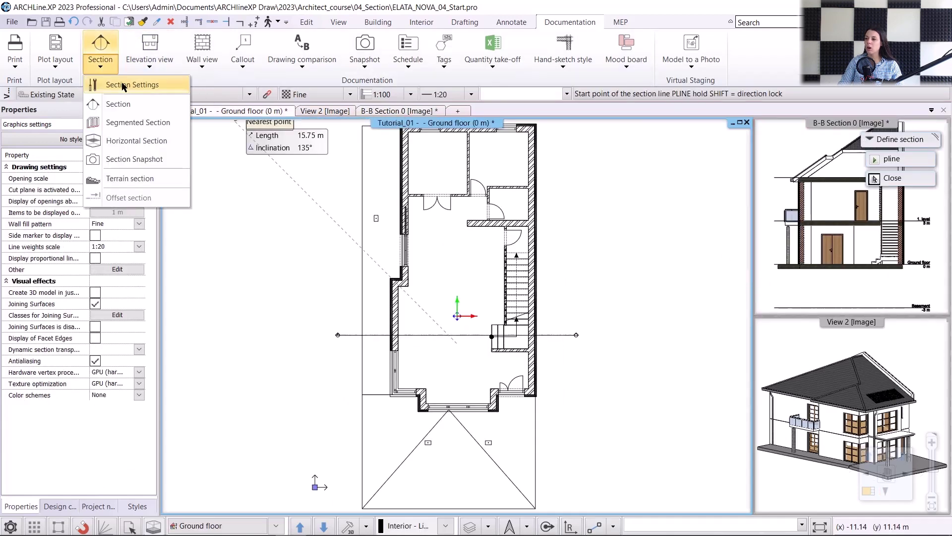
{"action": "left_click", "coordinate": [129, 144]}
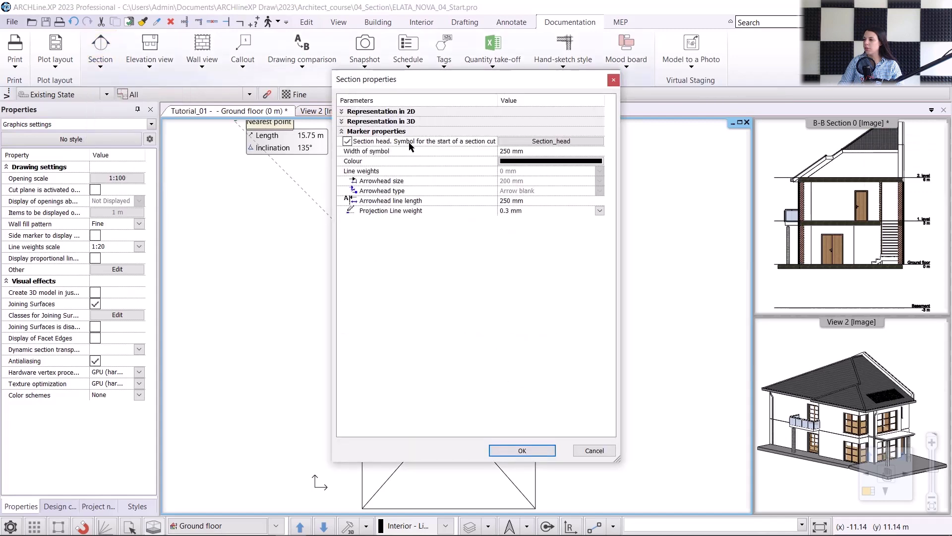
{"action": "left_click", "coordinate": [346, 121]}
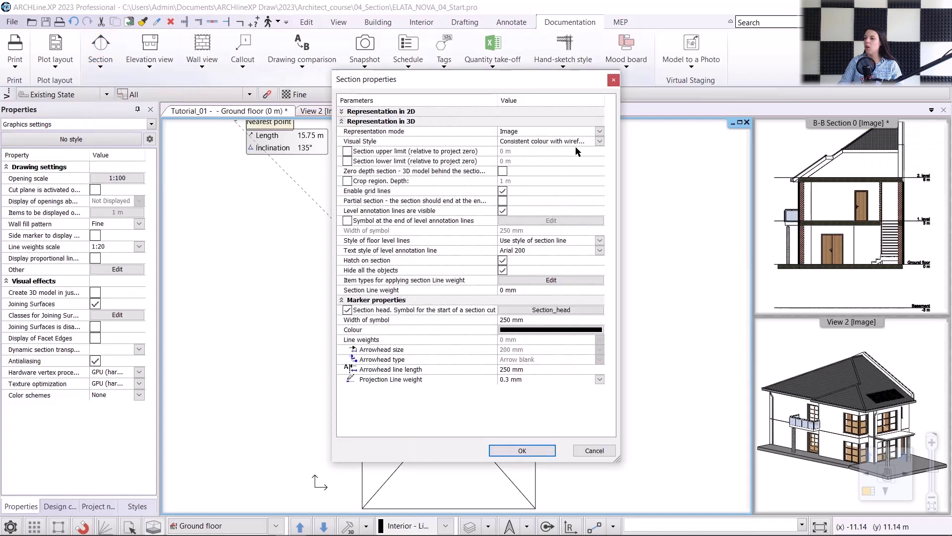
{"action": "left_click", "coordinate": [550, 131]}
{"action": "left_click", "coordinate": [550, 139]}
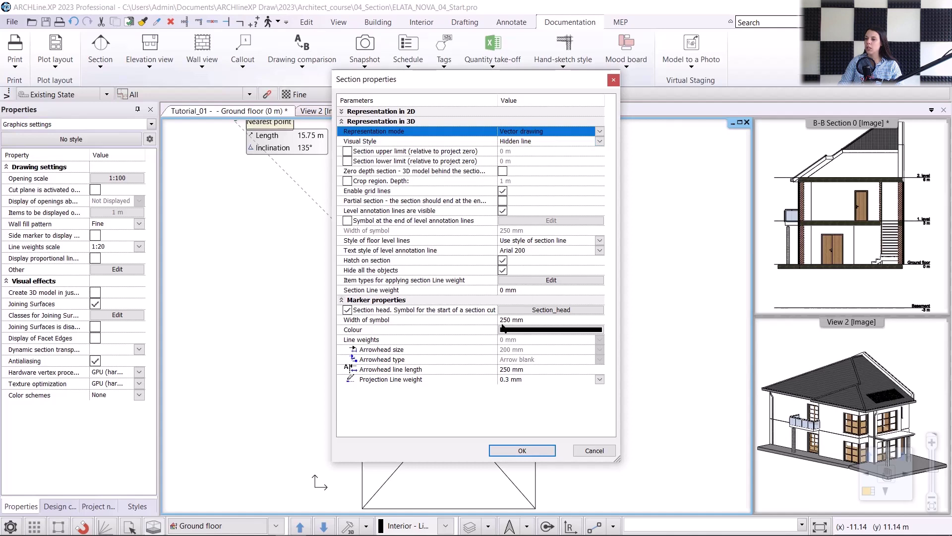
{"action": "left_click", "coordinate": [523, 450]}
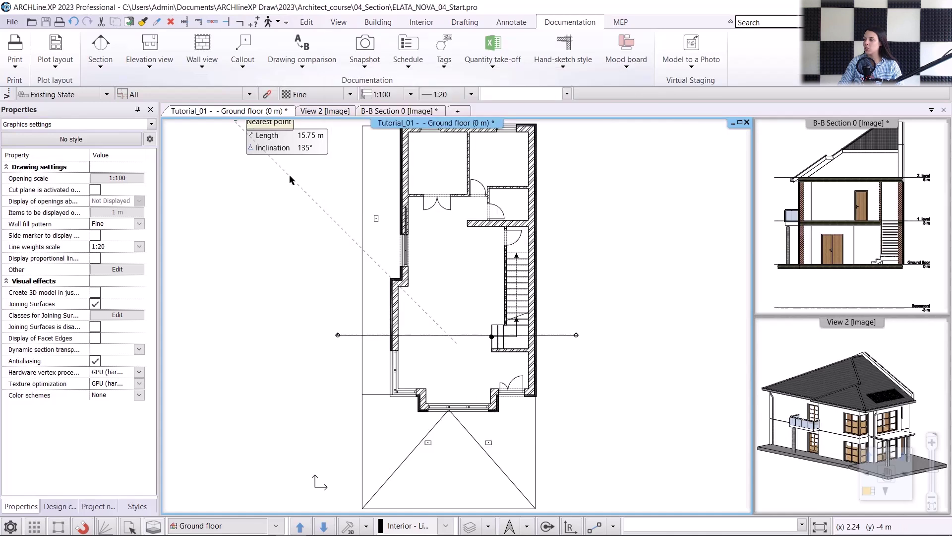
- Draw a vertical section line through the rear window, staircase and entrance door, looking towards the nearby outer wall, and place its view
{"action": "left_click", "coordinate": [102, 64]}
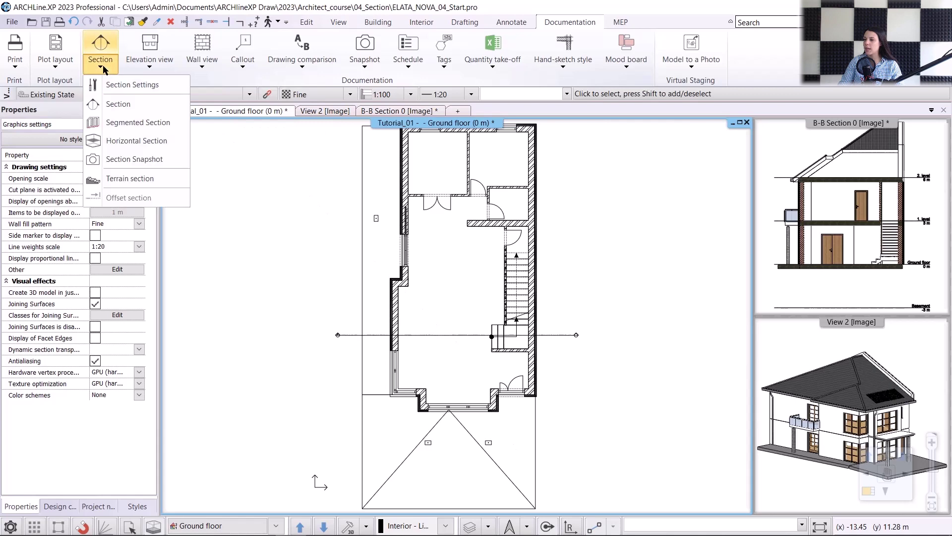
{"action": "left_click", "coordinate": [130, 104]}
{"action": "scroll", "coordinate": [486, 159], "scroll_direction": "down", "scroll_amount": 2}
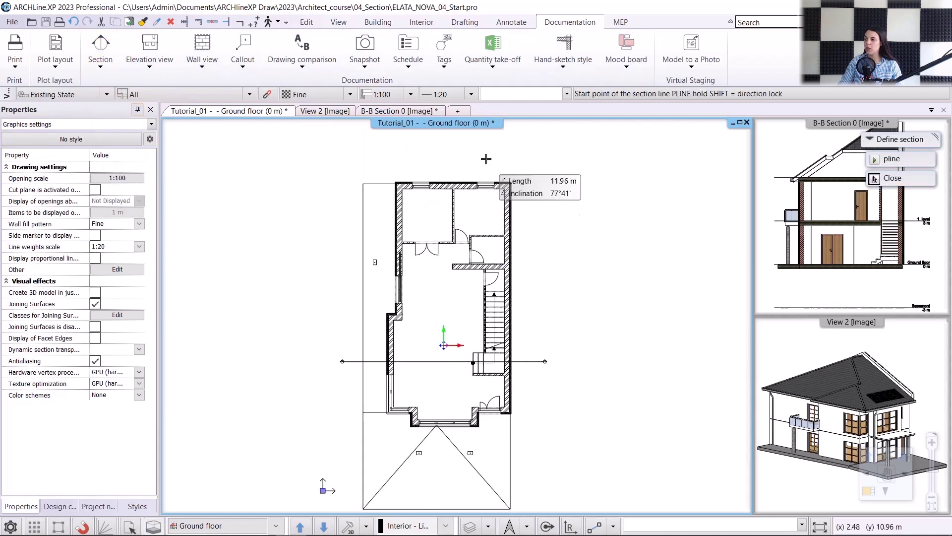
{"action": "scroll", "coordinate": [513, 186], "scroll_direction": "up", "scroll_amount": 1}
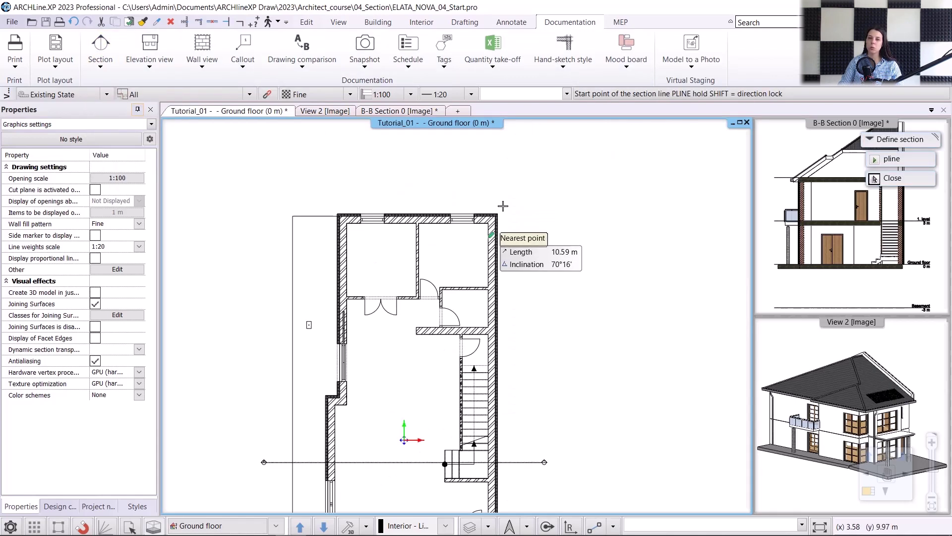
{"action": "left_click", "coordinate": [462, 214]}
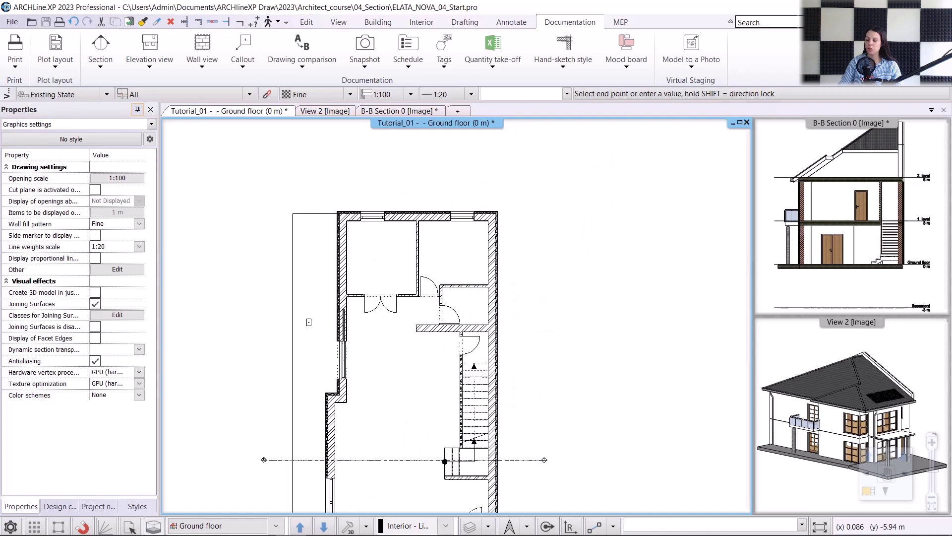
{"action": "middle_click_drag", "start_coordinate": [473, 444], "coordinate": [473, 329]}
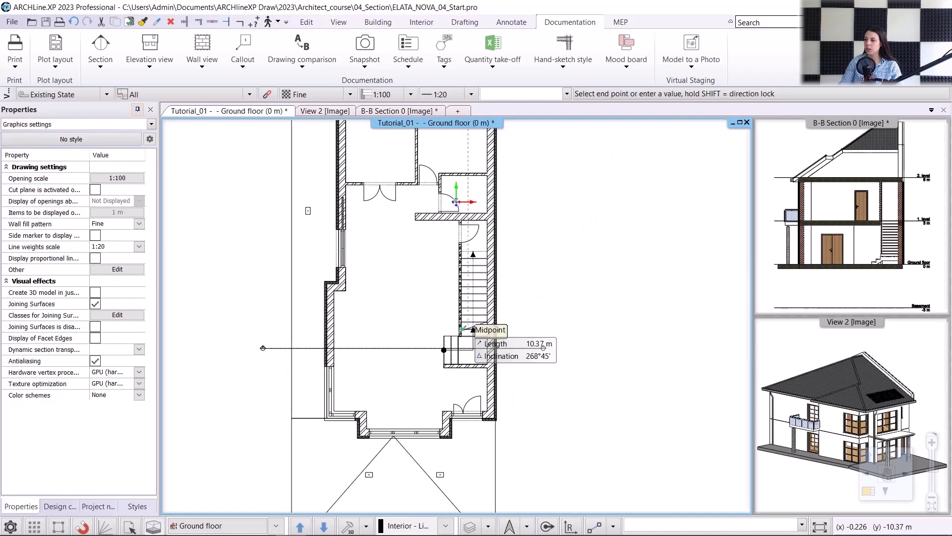
{"action": "left_click", "coordinate": [470, 438]}
{"action": "scroll", "coordinate": [463, 221], "scroll_direction": "up", "scroll_amount": 3}
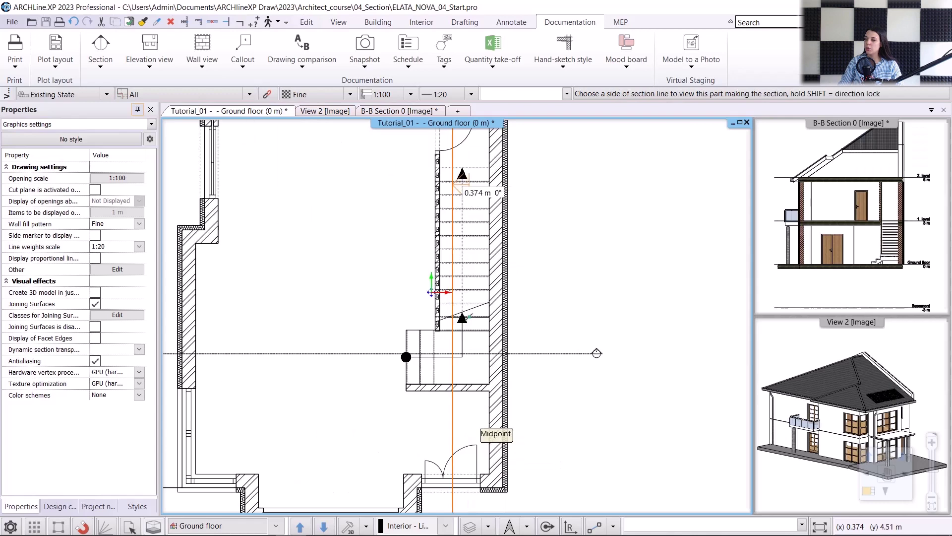
{"action": "scroll", "coordinate": [462, 222], "scroll_direction": "up", "scroll_amount": 2}
{"action": "scroll", "coordinate": [454, 221], "scroll_direction": "up", "scroll_amount": 2}
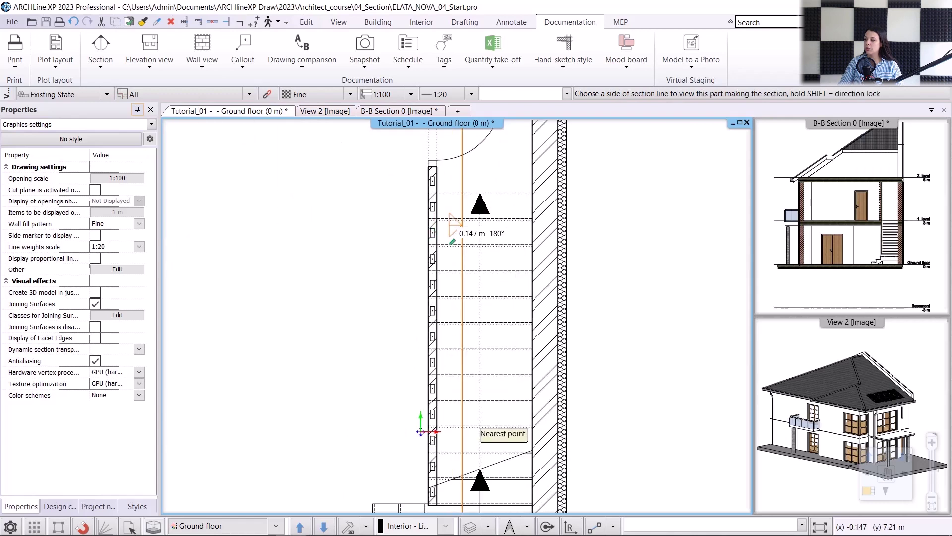
{"action": "left_click", "coordinate": [452, 241]}
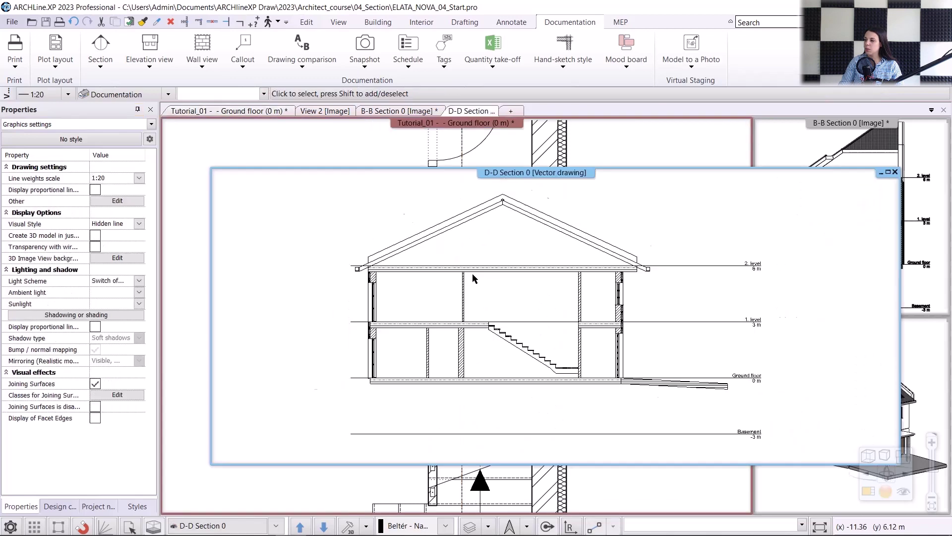
{"action": "left_click", "coordinate": [869, 492]}
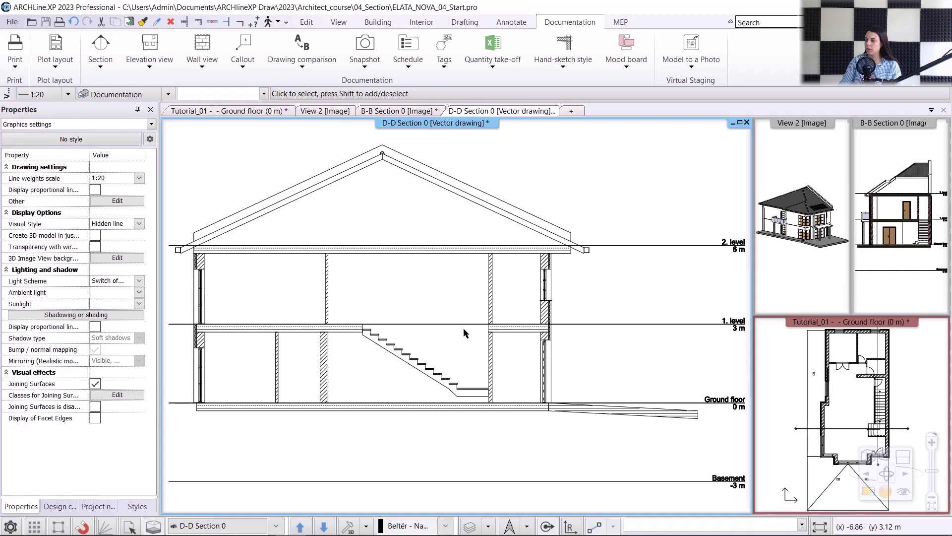
- Check the graphics option that keeps the project's section views updated, leaving it unchanged
{"action": "left_click", "coordinate": [10, 526]}
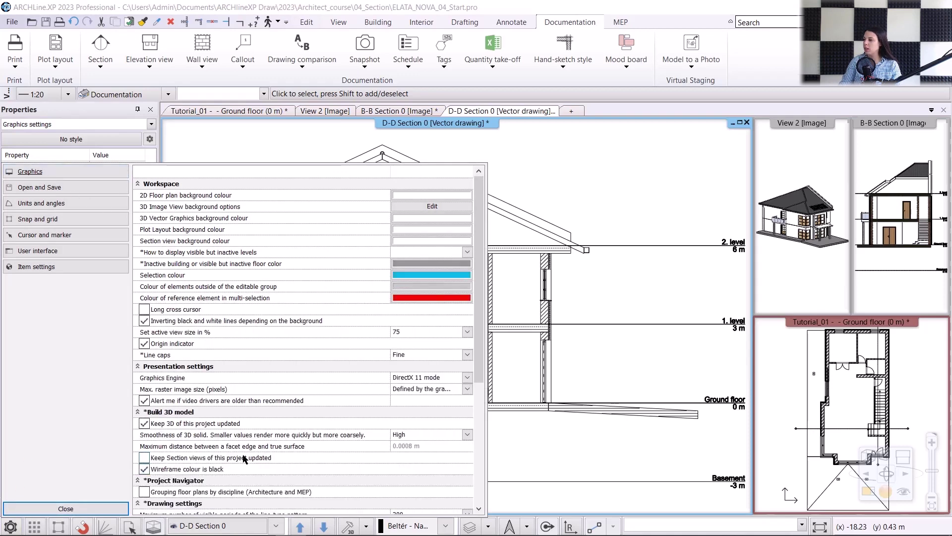
{"action": "left_click", "coordinate": [65, 508]}
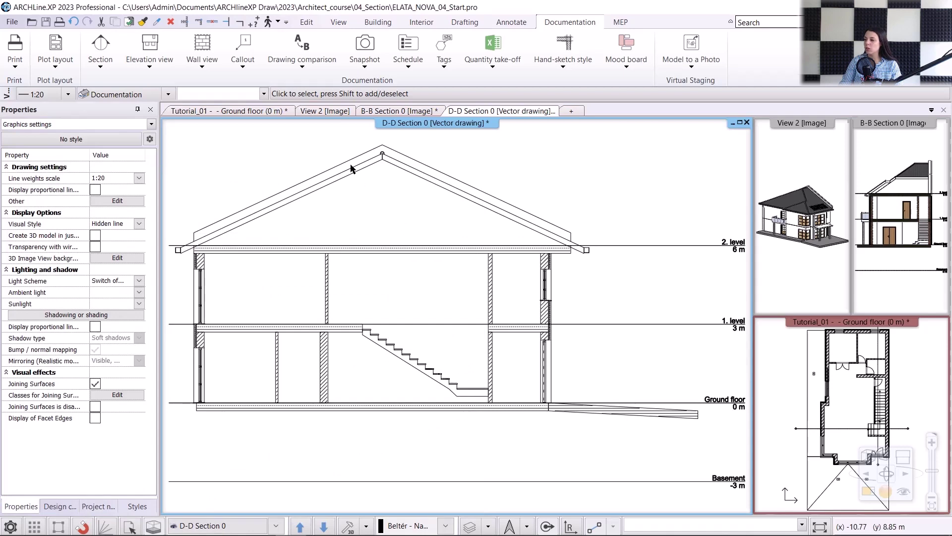
- On the ground floor plan, insert a node in the vertical section line at the door beside the stairs' upper end
{"action": "left_click", "coordinate": [232, 111]}
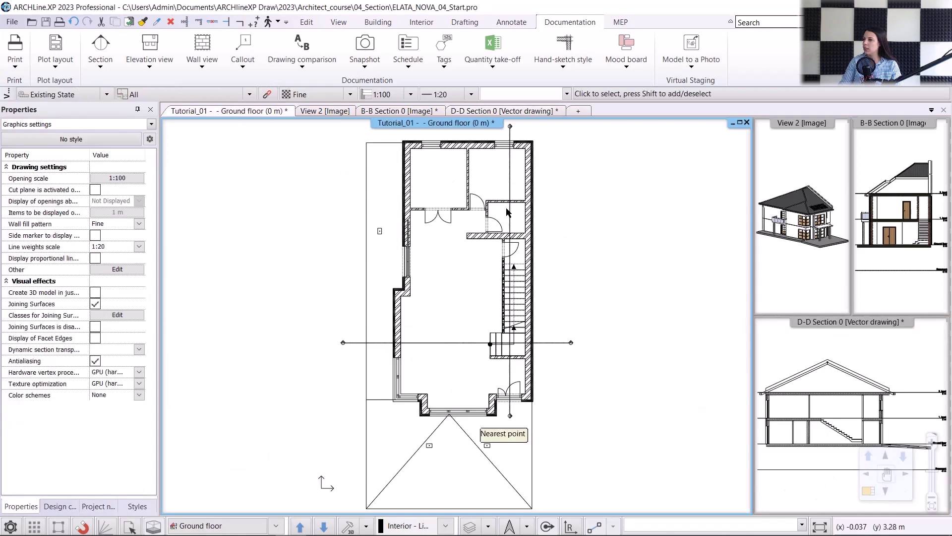
{"action": "left_click", "coordinate": [107, 68]}
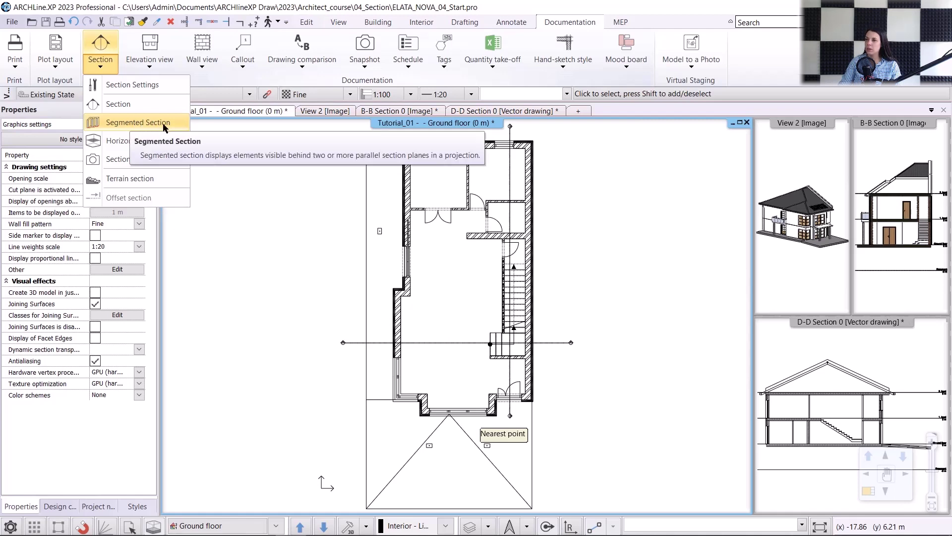
{"action": "left_click", "coordinate": [555, 166]}
{"action": "scroll", "coordinate": [526, 211], "scroll_direction": "up", "scroll_amount": 4}
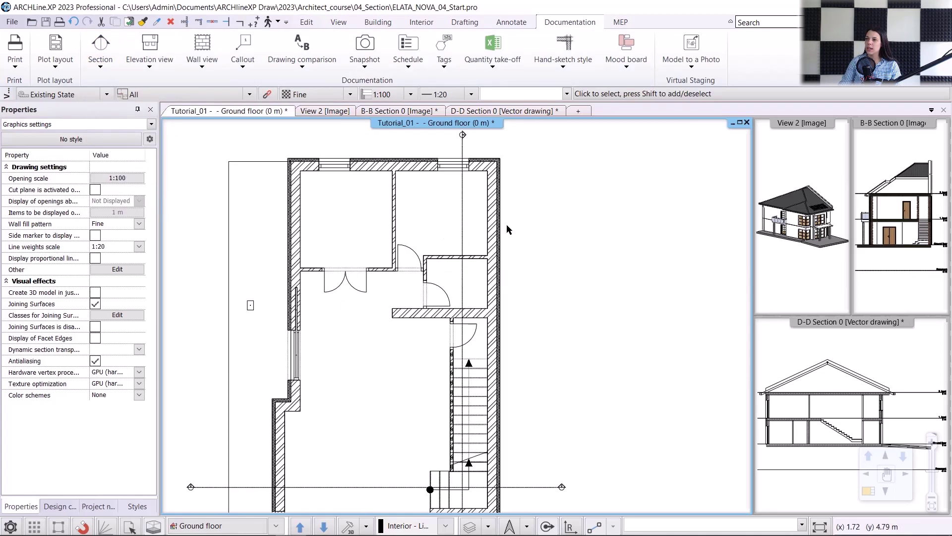
{"action": "left_click", "coordinate": [456, 236]}
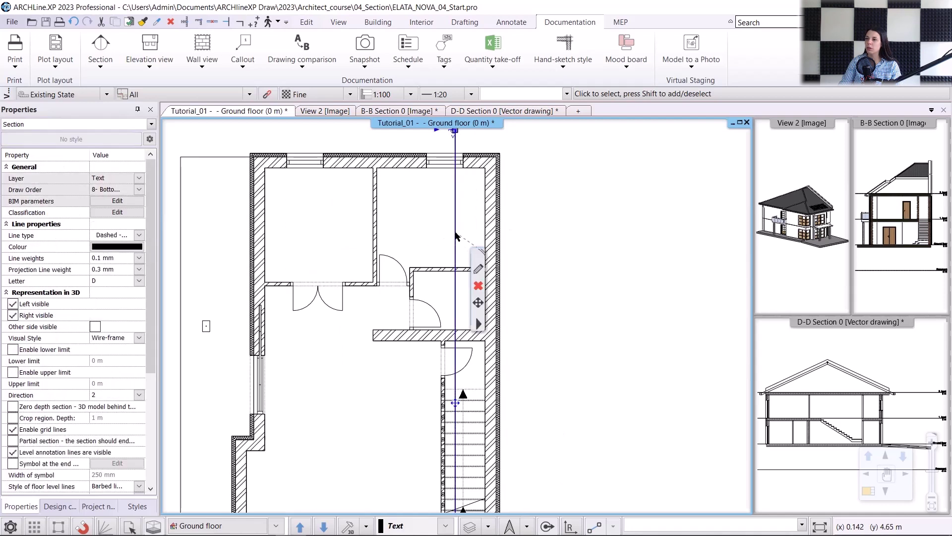
{"action": "right_click", "coordinate": [456, 315]}
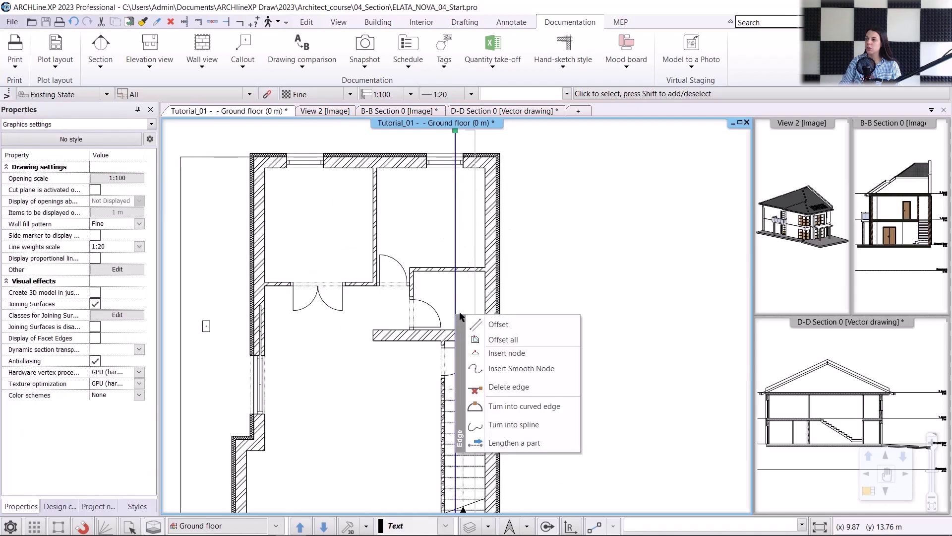
{"action": "left_click", "coordinate": [501, 339]}
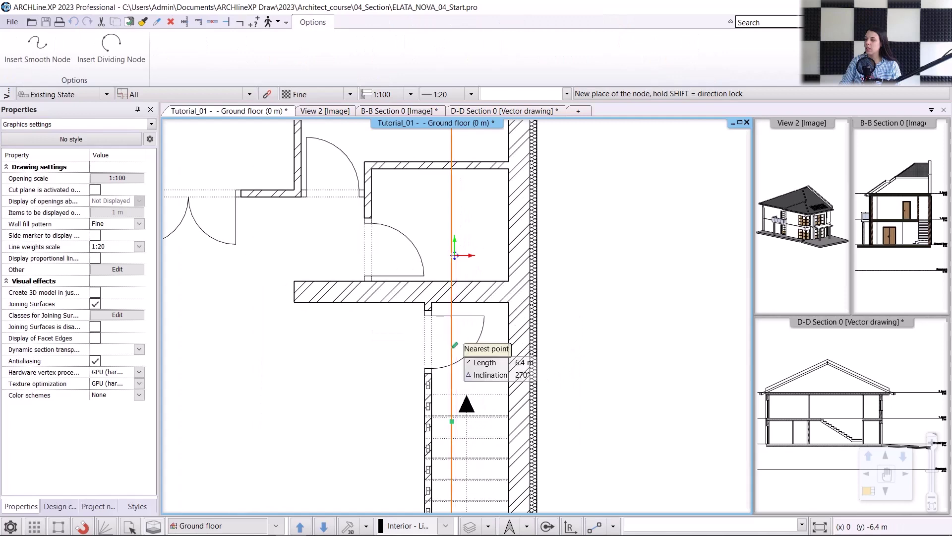
- Offset the section line's part above the new node by about 4 m to pass through the double doors, and finish the profile edit
{"action": "right_click", "coordinate": [452, 254]}
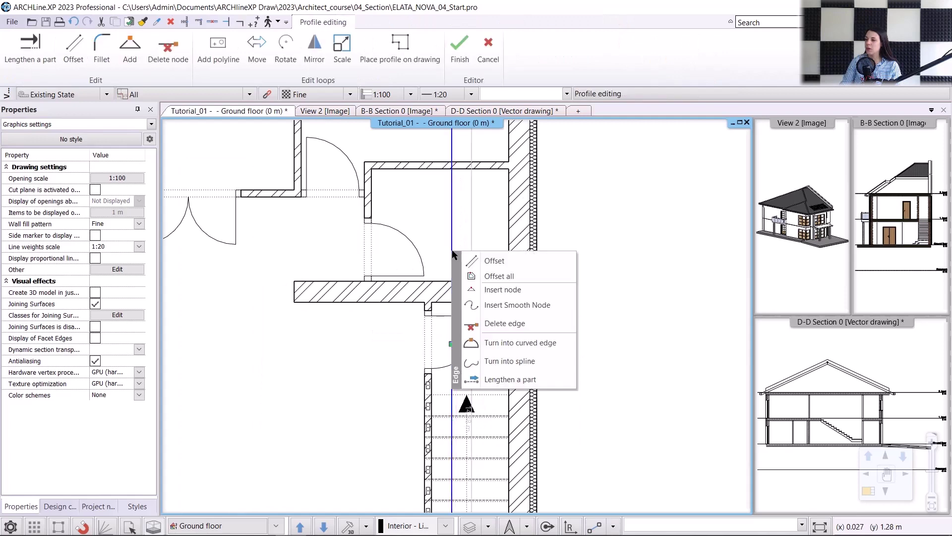
{"action": "left_click", "coordinate": [493, 258]}
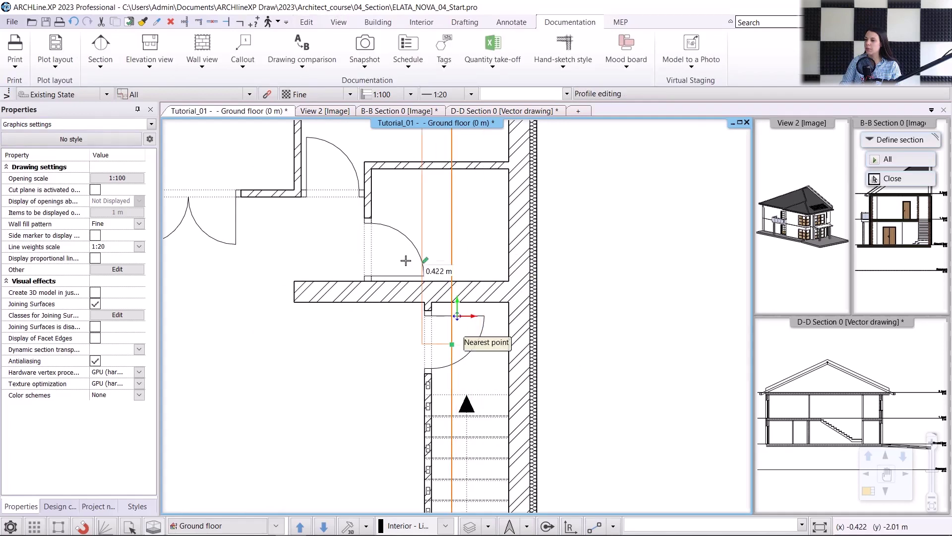
{"action": "scroll", "coordinate": [516, 324], "scroll_direction": "down", "scroll_amount": 3}
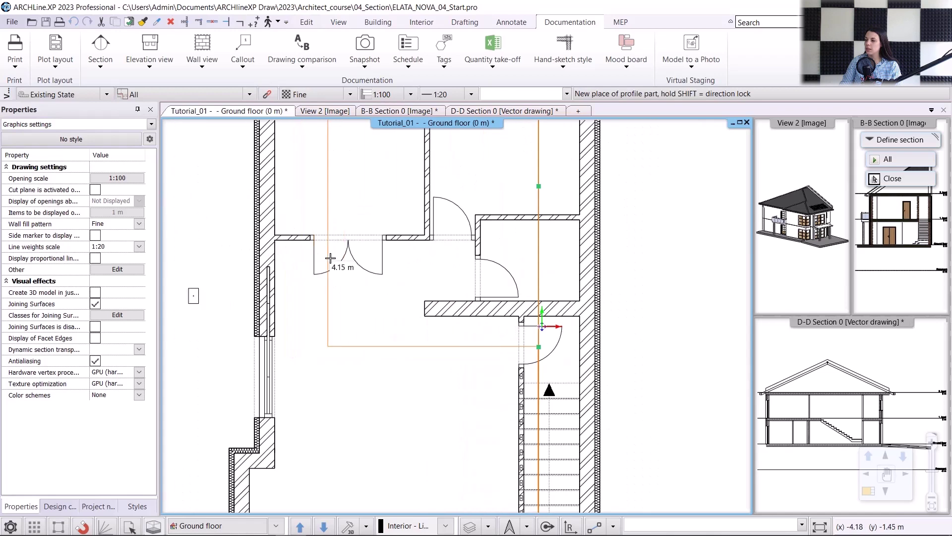
{"action": "left_click", "coordinate": [368, 247]}
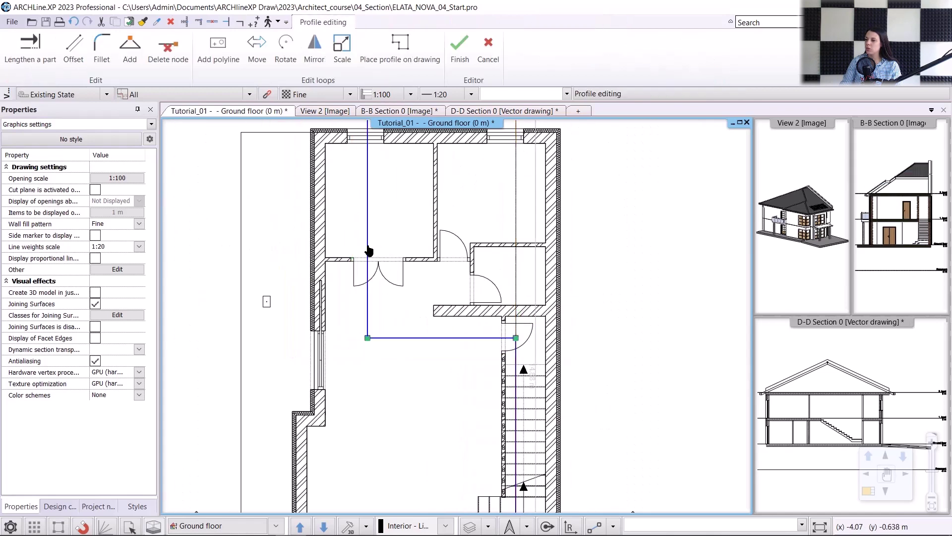
{"action": "scroll", "coordinate": [439, 278], "scroll_direction": "down", "scroll_amount": 1}
{"action": "scroll", "coordinate": [440, 282], "scroll_direction": "down", "scroll_amount": 1}
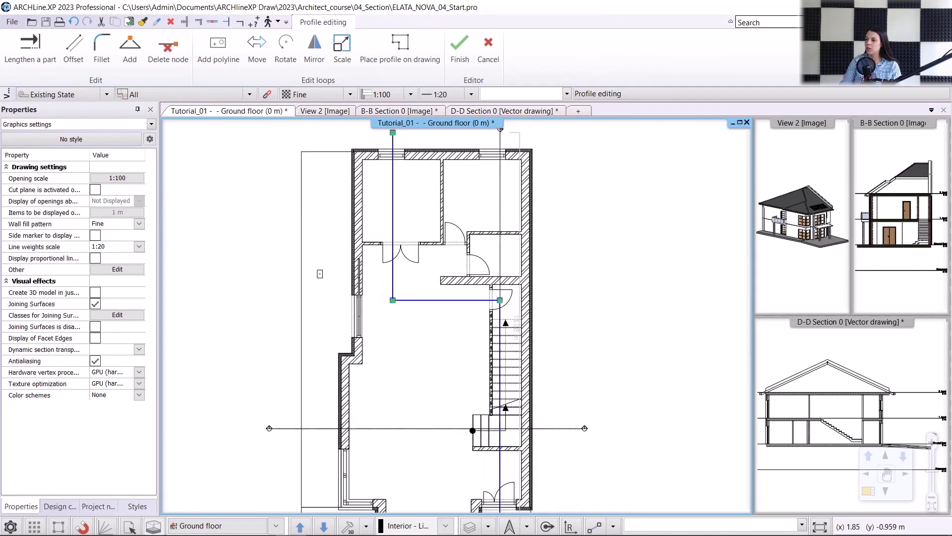
{"action": "key", "text": "Return"}
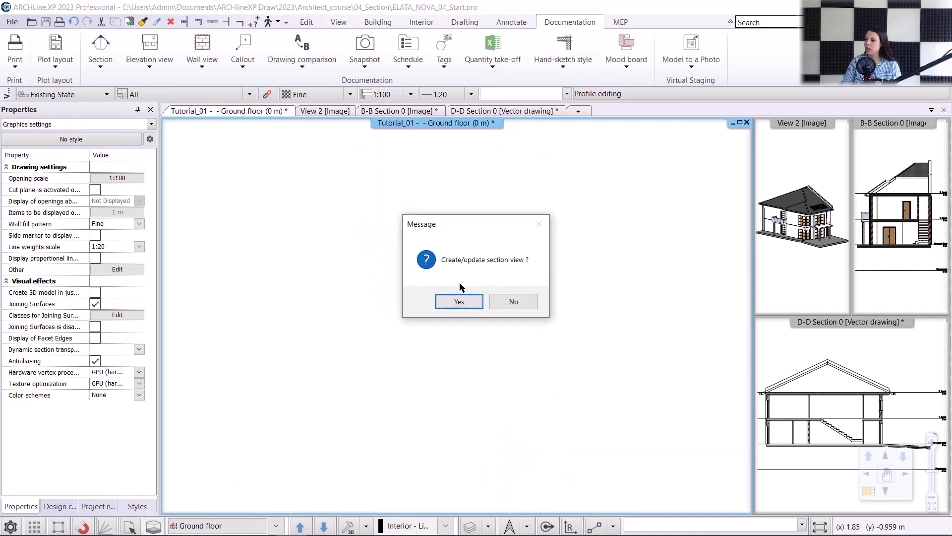
- Update the stepped section's view, tile it with the ground floor plan, and inspect its doors and staircase in the D-D section drawing
{"action": "left_click", "coordinate": [459, 302]}
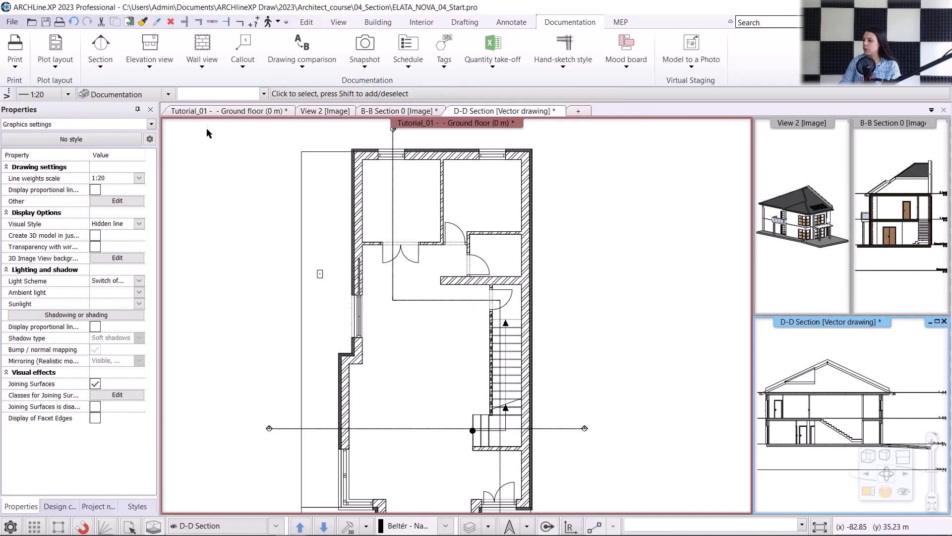
{"action": "left_click", "coordinate": [219, 111]}
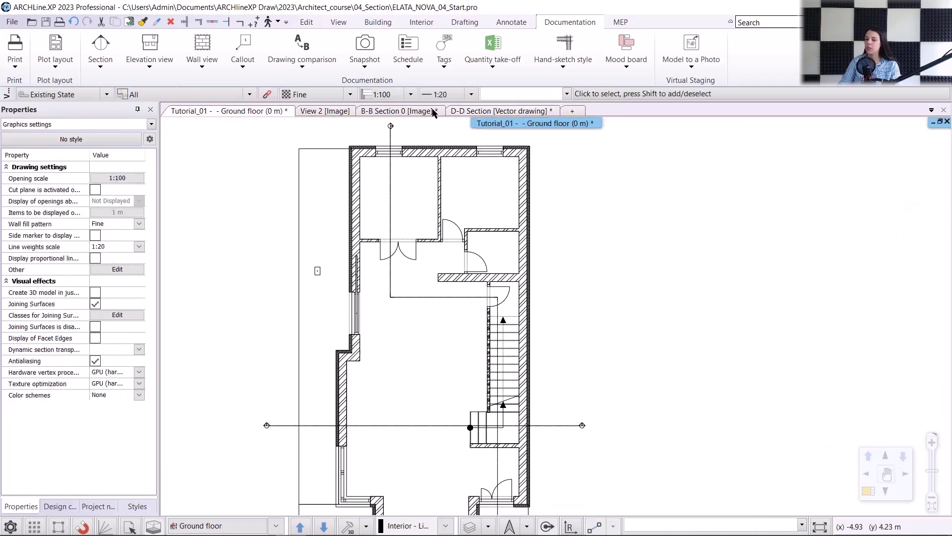
{"action": "left_click", "coordinate": [869, 493]}
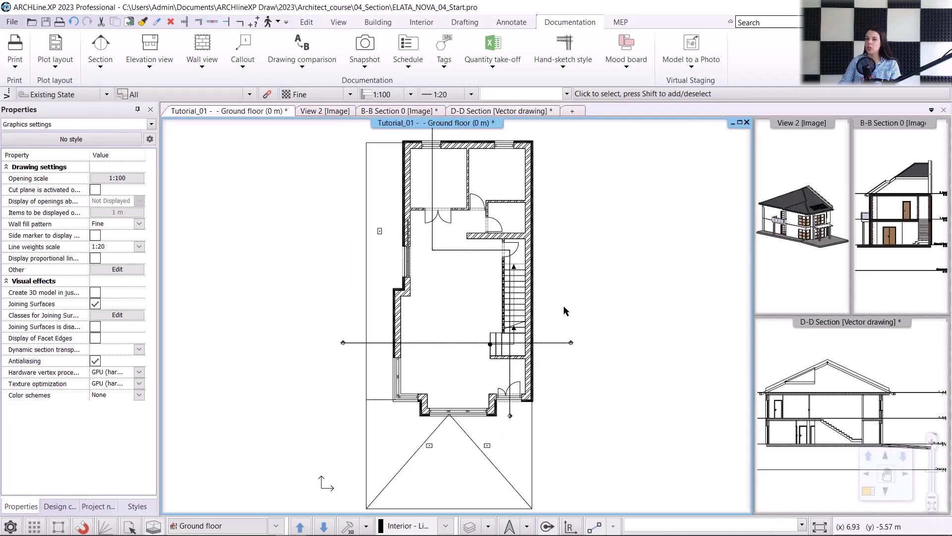
{"action": "left_click", "coordinate": [473, 114]}
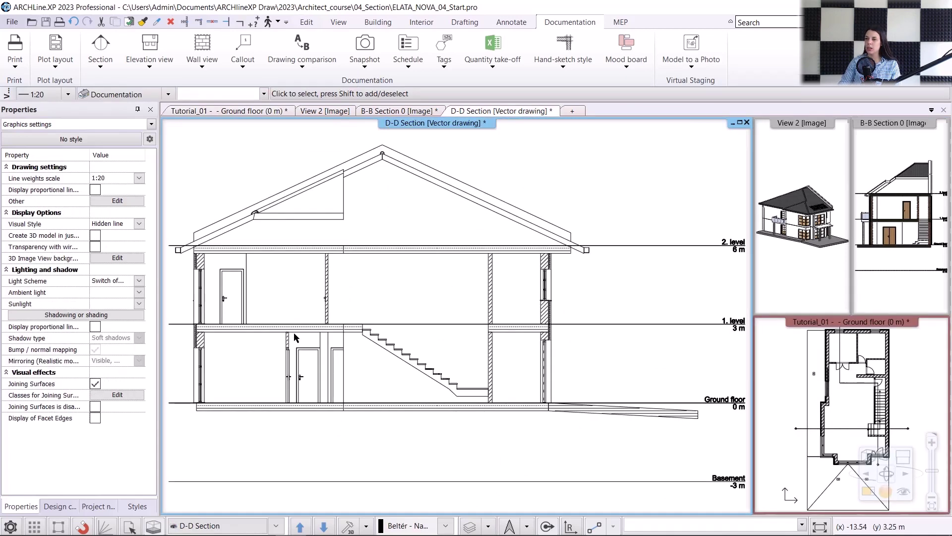
{"action": "scroll", "coordinate": [318, 296], "scroll_direction": "up", "scroll_amount": 2}
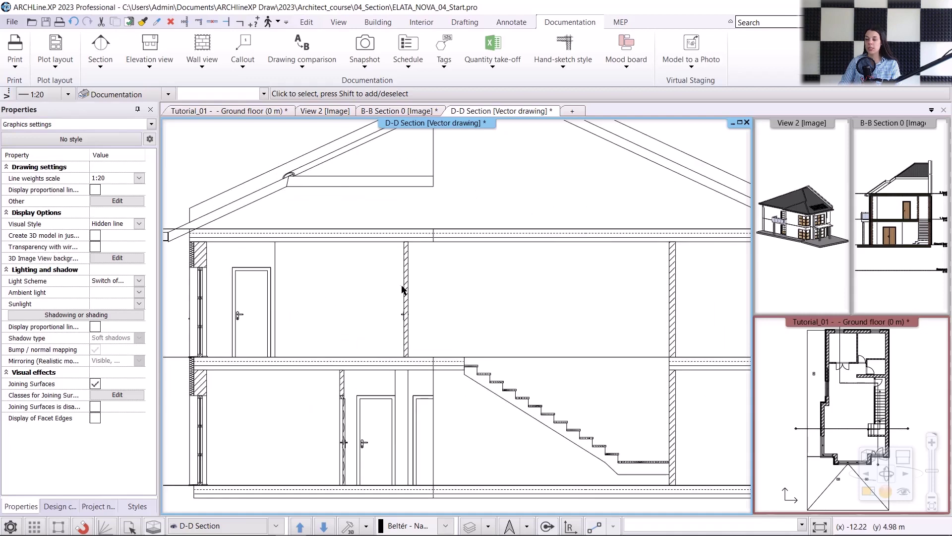
- From the D-D section, open the material properties of the reinforced concrete layer in the slab between the two storeys
{"action": "left_click", "coordinate": [320, 368]}
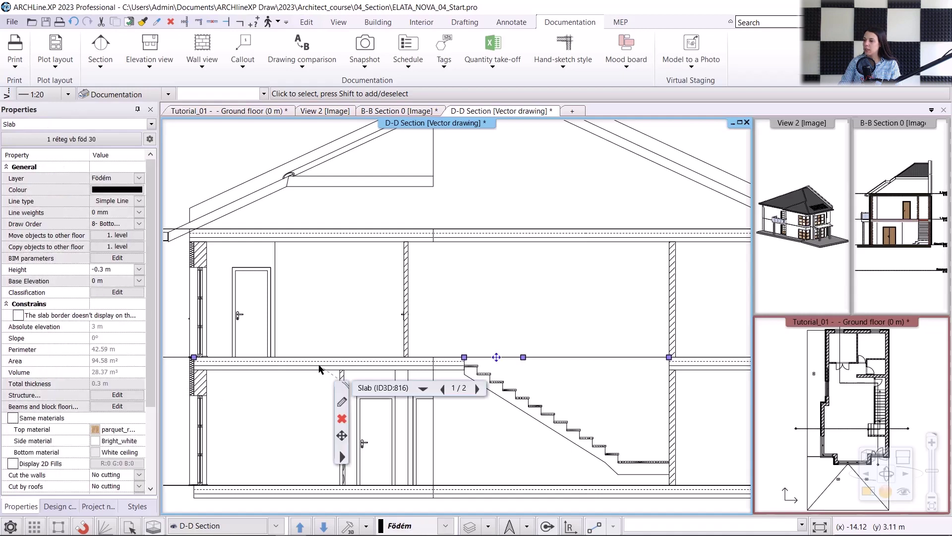
{"action": "left_click", "coordinate": [345, 404]}
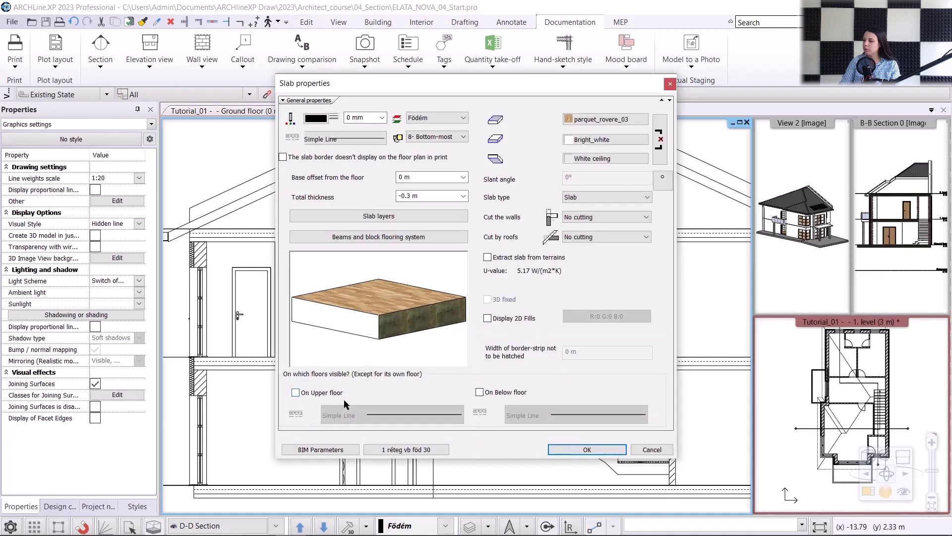
{"action": "left_click", "coordinate": [388, 217]}
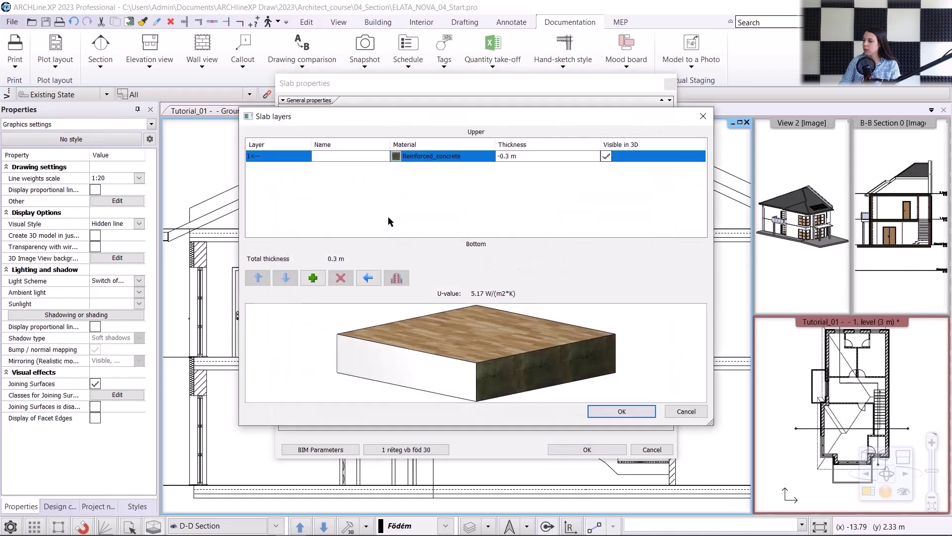
{"action": "left_click", "coordinate": [418, 158]}
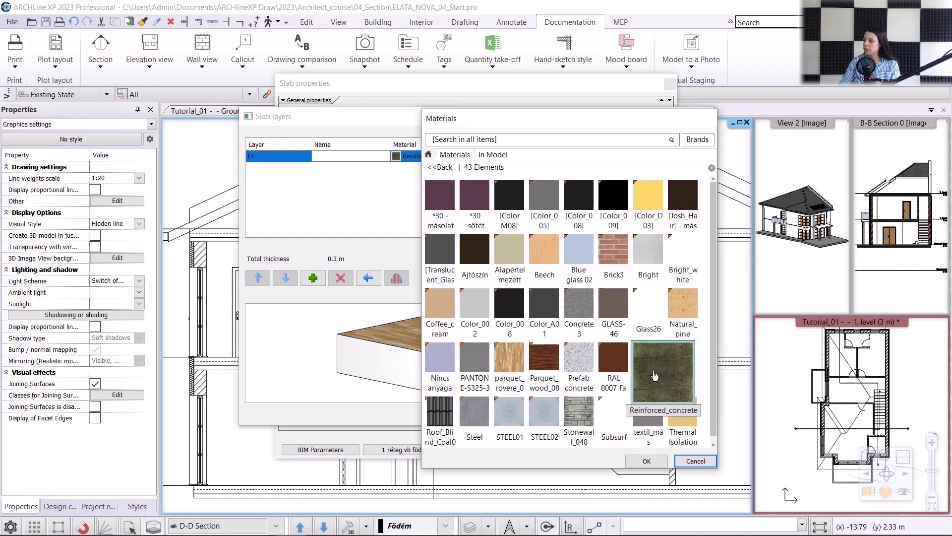
{"action": "left_click", "coordinate": [711, 169]}
{"action": "left_click", "coordinate": [751, 178]}
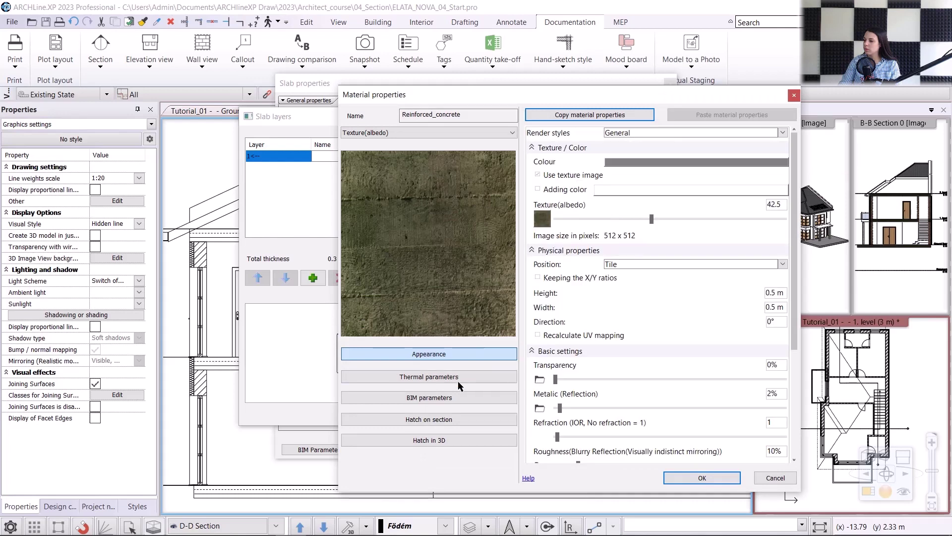
- Set the Reinforced_concrete material's section hatch to Reinforced concrete ISO from the Építészeti jelölések category
{"action": "left_click", "coordinate": [435, 422]}
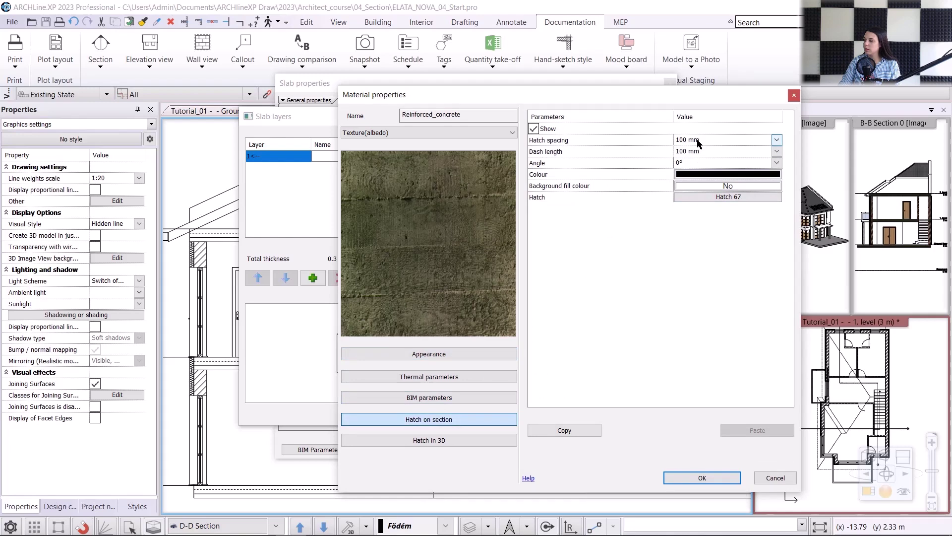
{"action": "left_click", "coordinate": [747, 197]}
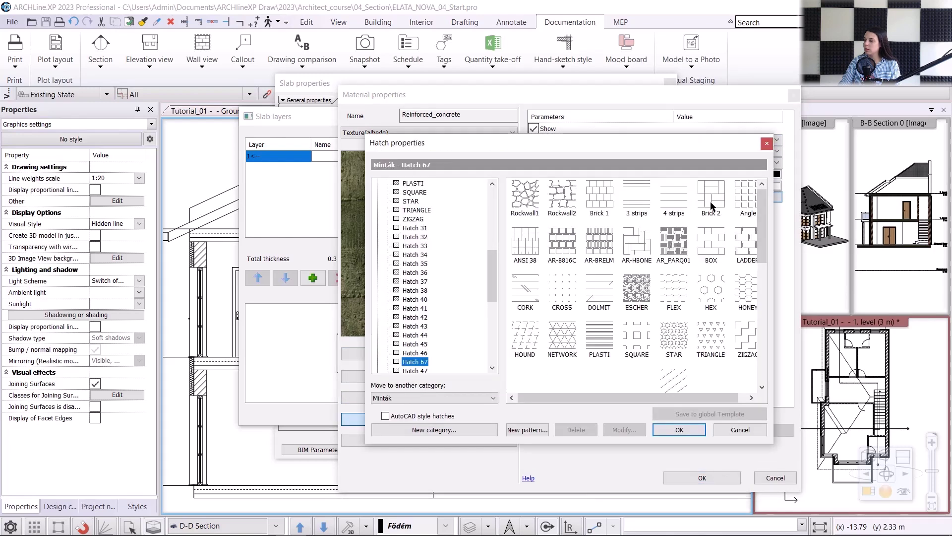
{"action": "scroll", "coordinate": [486, 275], "scroll_direction": "down", "scroll_amount": 3}
{"action": "scroll", "coordinate": [484, 290], "scroll_direction": "up", "scroll_amount": 15}
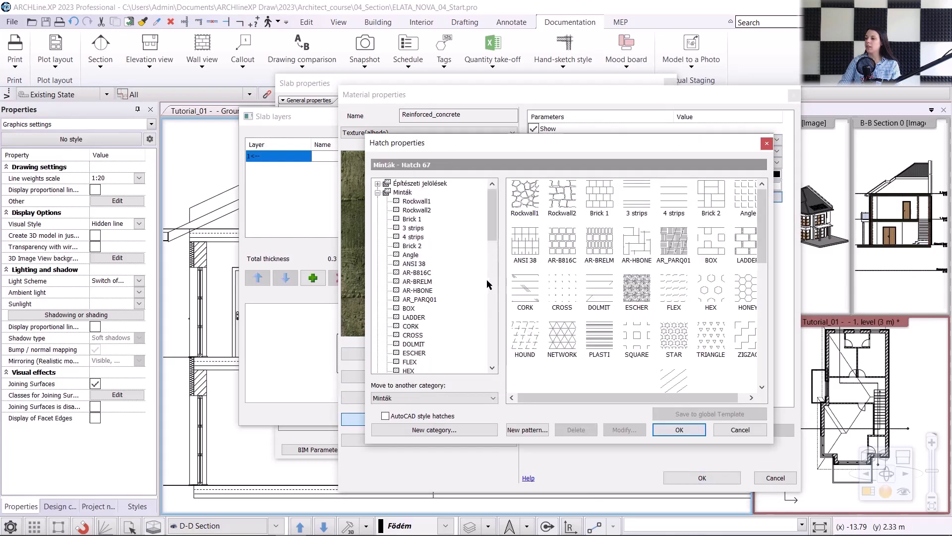
{"action": "left_click", "coordinate": [435, 183]}
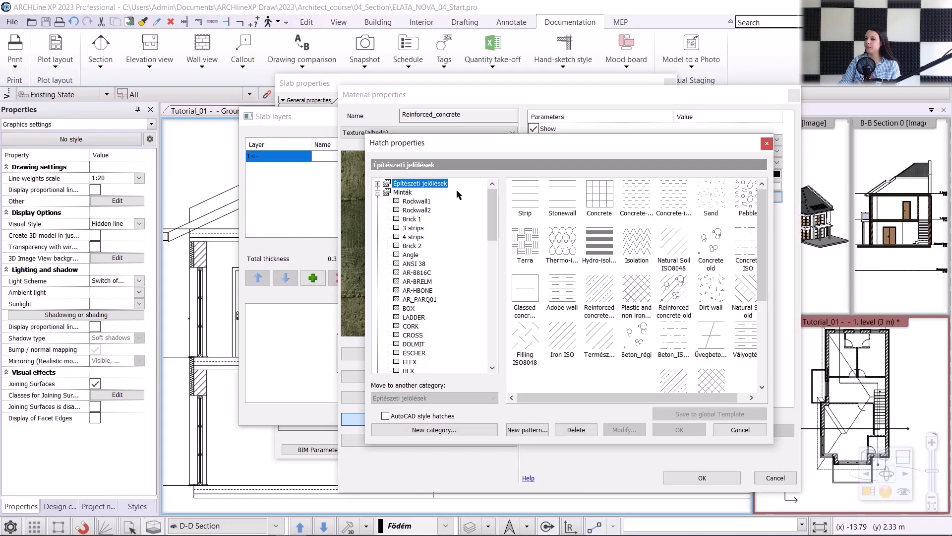
{"action": "left_click", "coordinate": [596, 290]}
{"action": "left_click", "coordinate": [677, 430]}
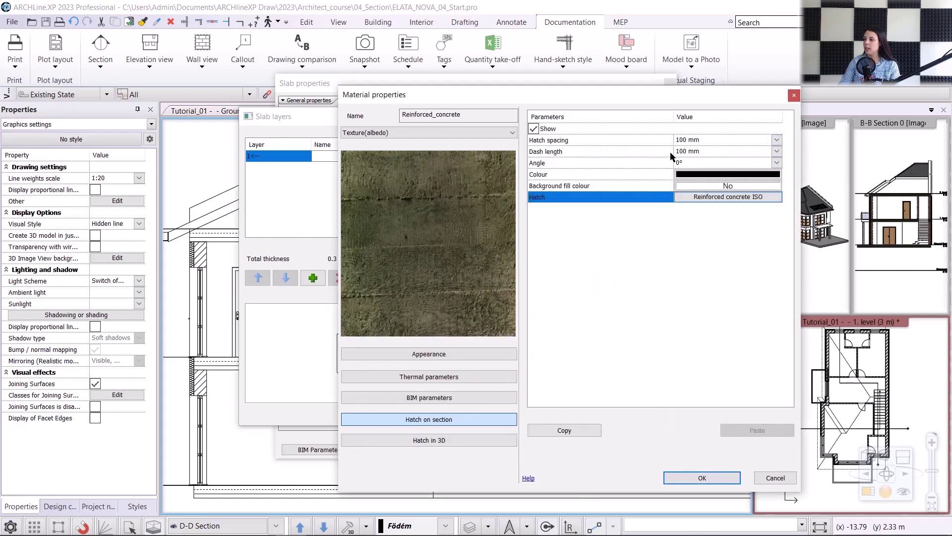
- Set the section hatch's spacing and dash length to 500 mm, accept the material and slab settings, and regenerate the section drawing
{"action": "left_click", "coordinate": [710, 144]}
{"action": "type", "text": "500"}
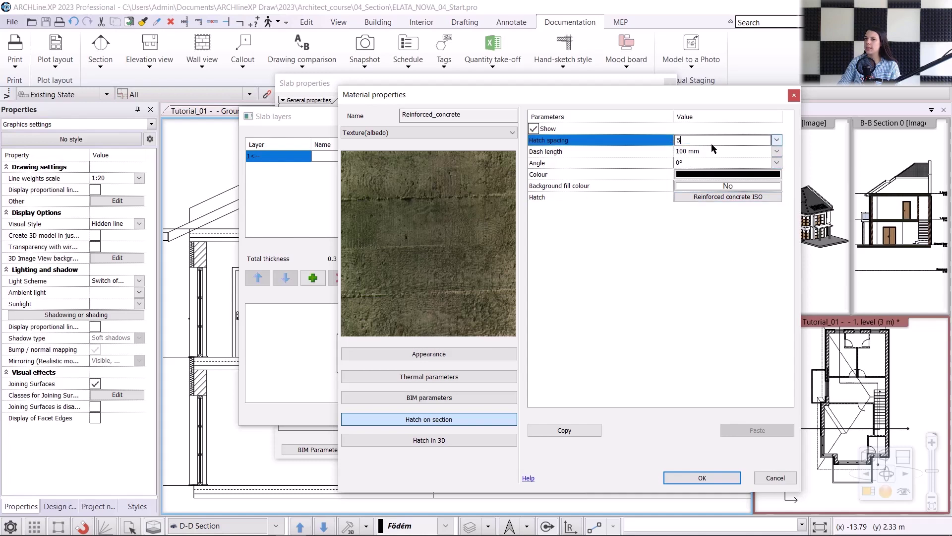
{"action": "left_click", "coordinate": [717, 154]}
{"action": "type", "text": "500"}
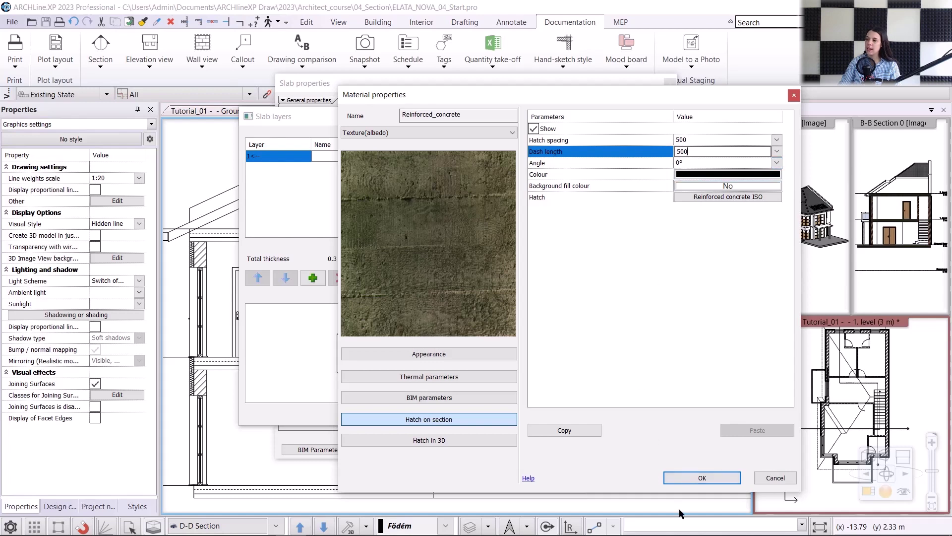
{"action": "left_click", "coordinate": [693, 478]}
{"action": "left_click", "coordinate": [637, 459]}
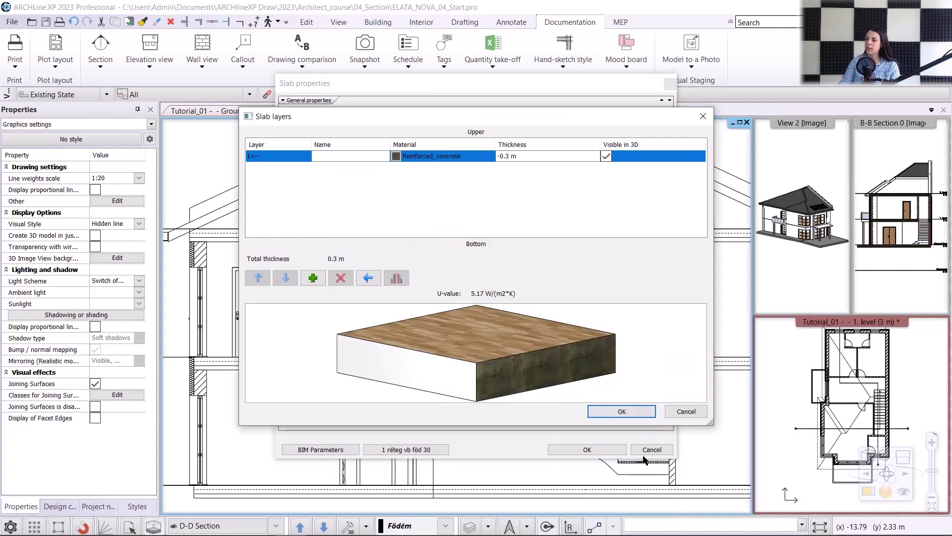
{"action": "left_click", "coordinate": [622, 413]}
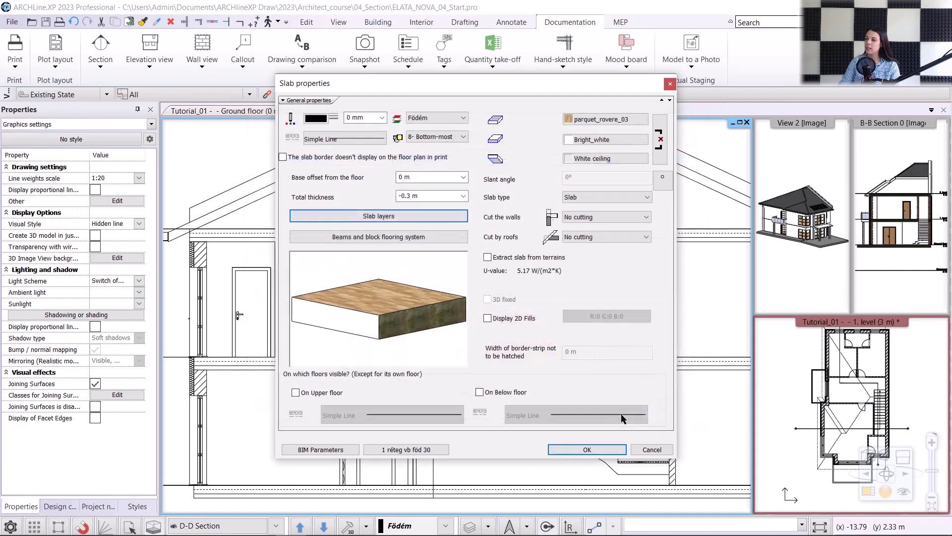
{"action": "left_click", "coordinate": [588, 449]}
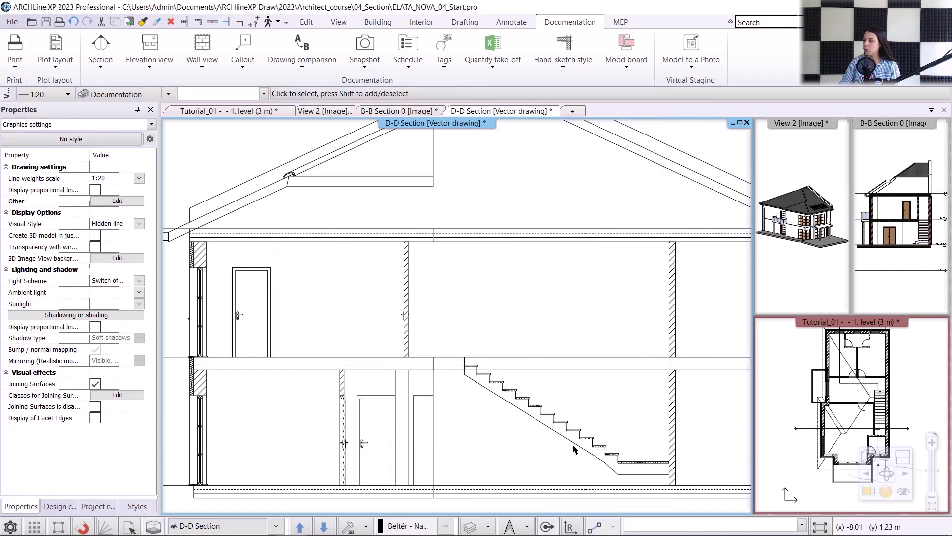
{"action": "left_click", "coordinate": [350, 526]}
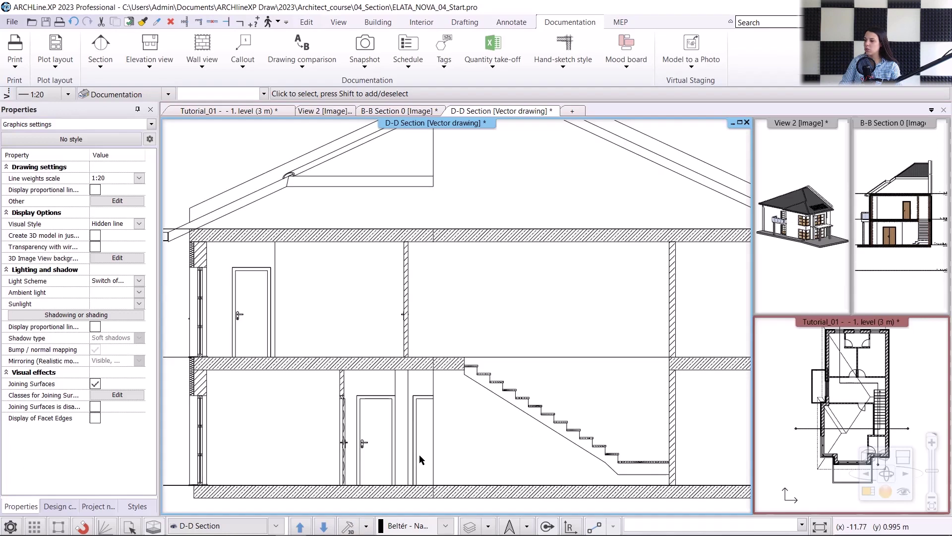
{"action": "scroll", "coordinate": [536, 427], "scroll_direction": "down", "scroll_amount": 4}
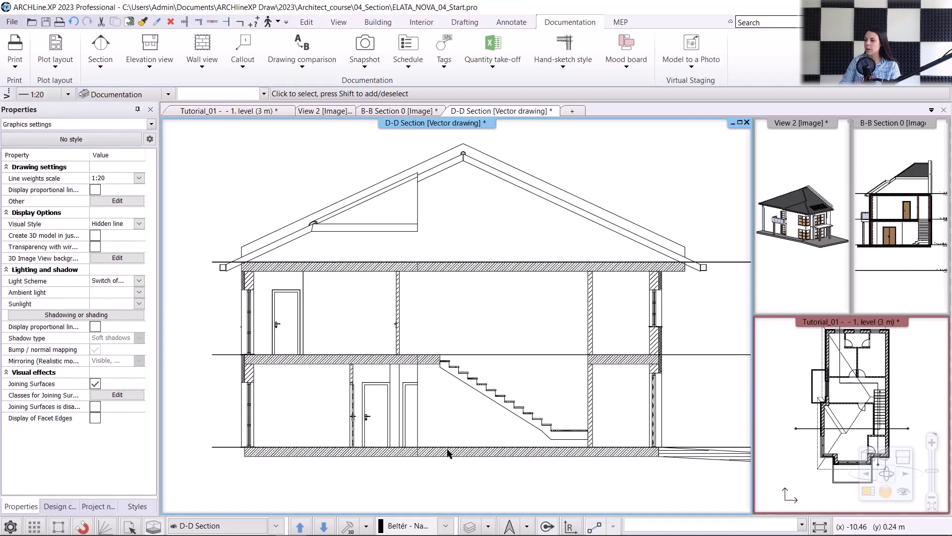
- On the 1. level plan, set the elevation's line weight to 0.1 mm and its text style to Arial 200 in the elevation settings
{"action": "left_click", "coordinate": [231, 112]}
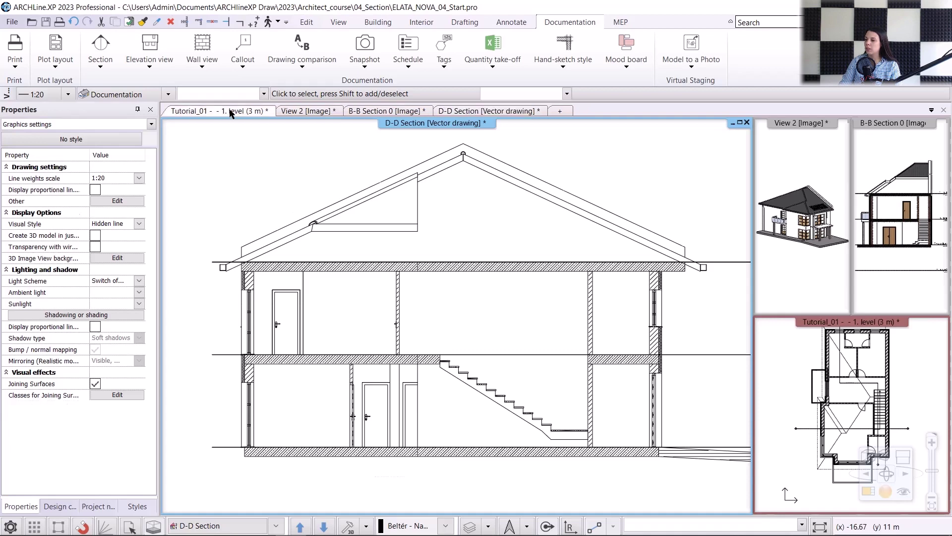
{"action": "left_click", "coordinate": [152, 70]}
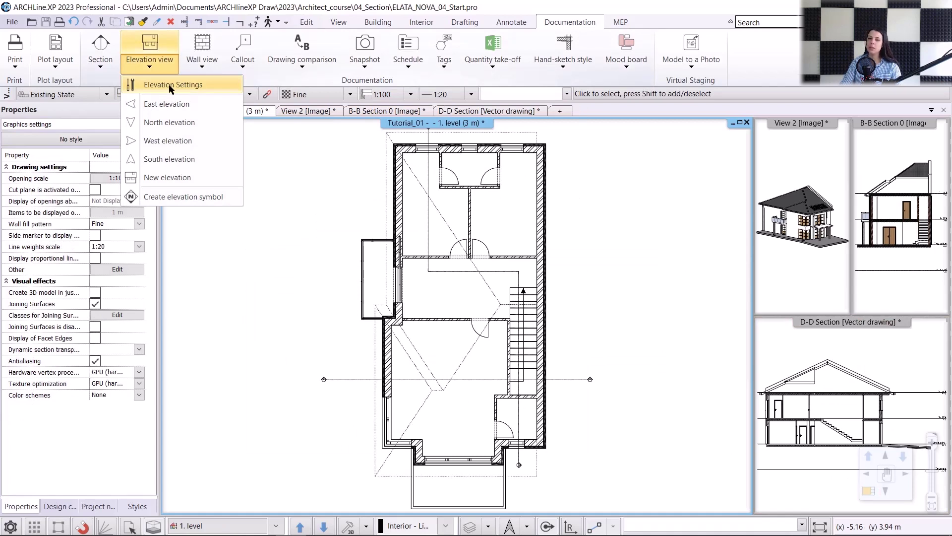
{"action": "left_click", "coordinate": [170, 87]}
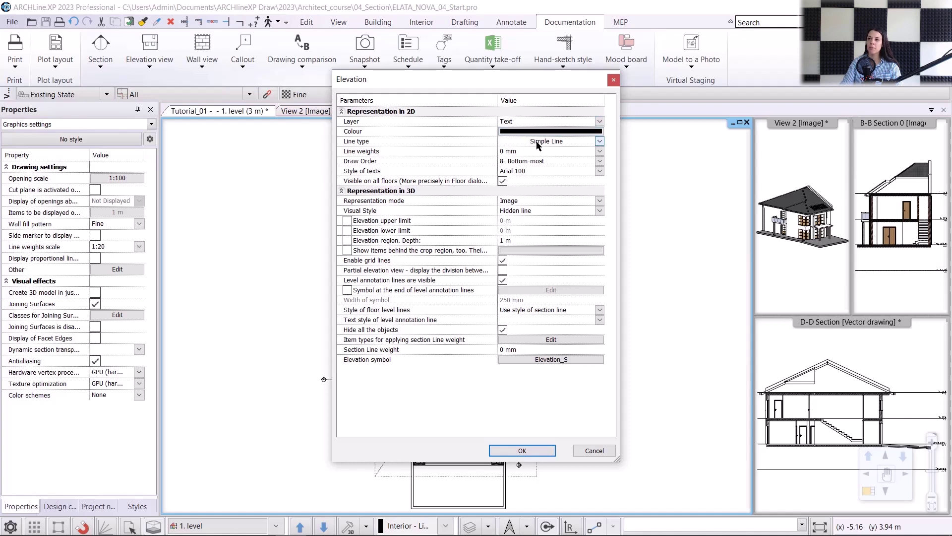
{"action": "left_click", "coordinate": [599, 151]}
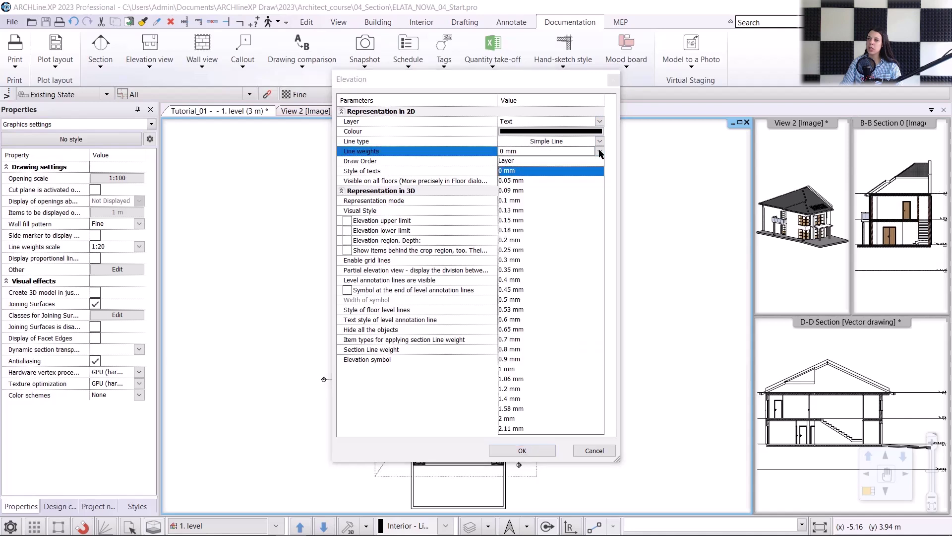
{"action": "left_click", "coordinate": [536, 201]}
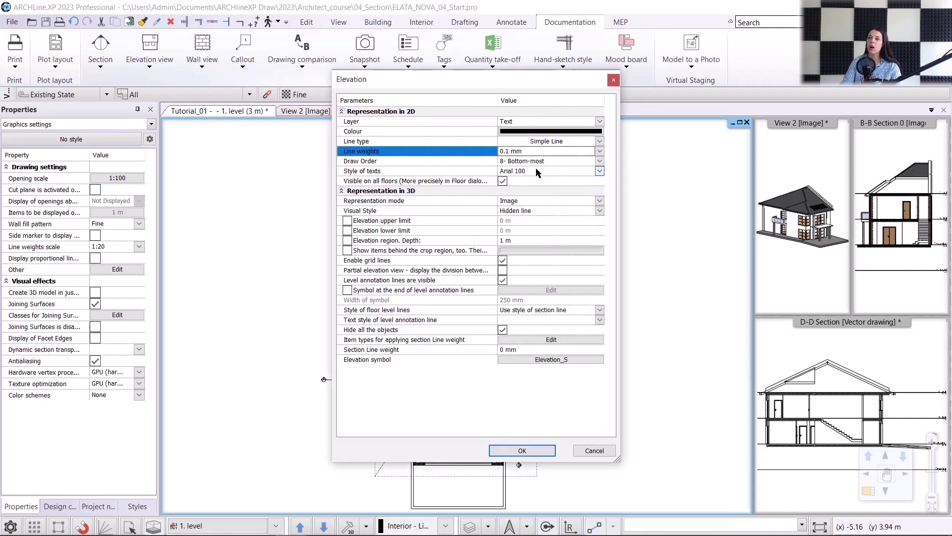
{"action": "left_click", "coordinate": [535, 169]}
{"action": "left_click", "coordinate": [531, 190]}
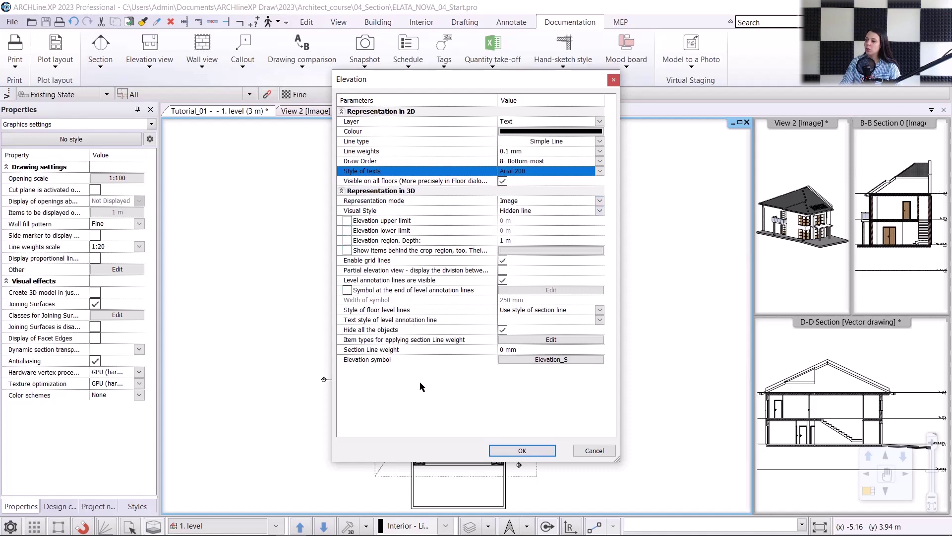
- Check the Elevation_S symbol's preview without changing it, and accept the elevation settings
{"action": "left_click", "coordinate": [535, 361]}
{"action": "left_click", "coordinate": [623, 375]}
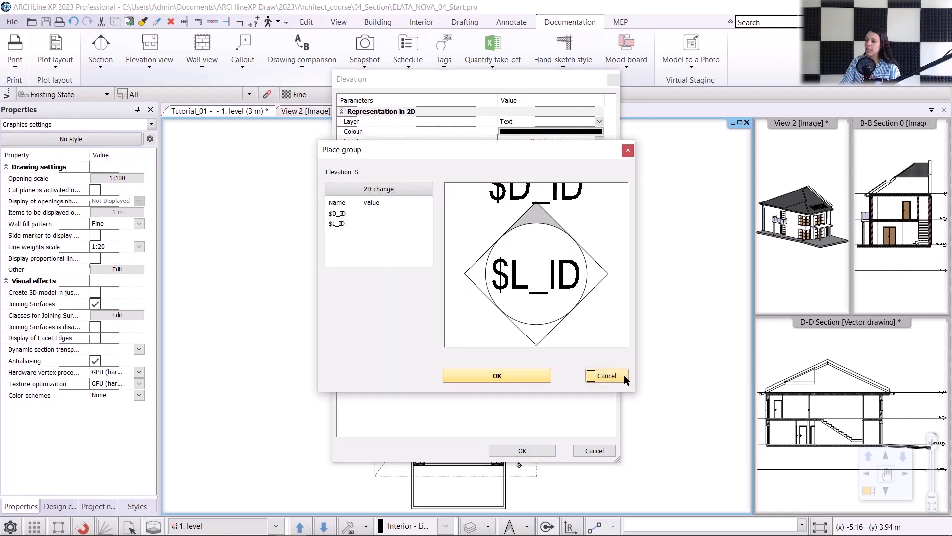
{"action": "left_click", "coordinate": [526, 449]}
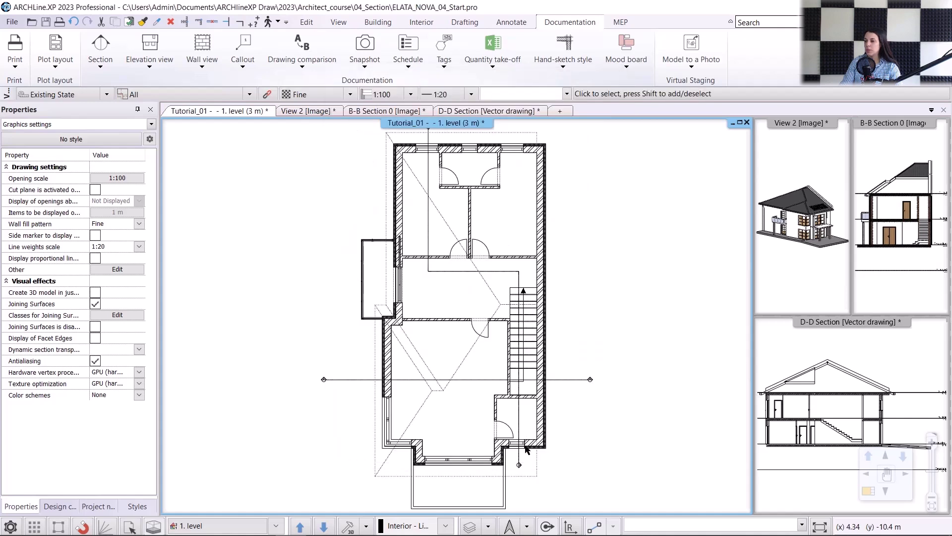
- Create the building's north elevation view from the 1. level plan and tile it with the other views
{"action": "left_click", "coordinate": [144, 67]}
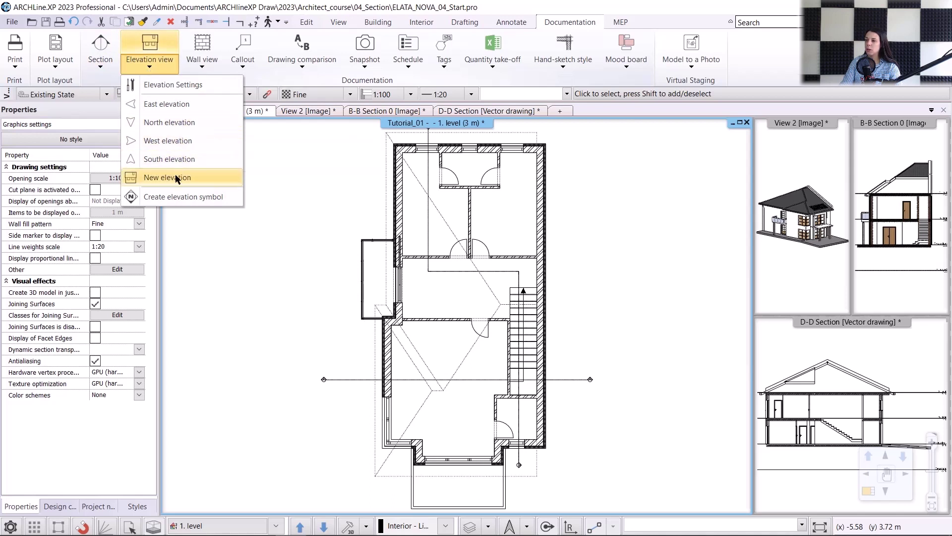
{"action": "left_click", "coordinate": [175, 128]}
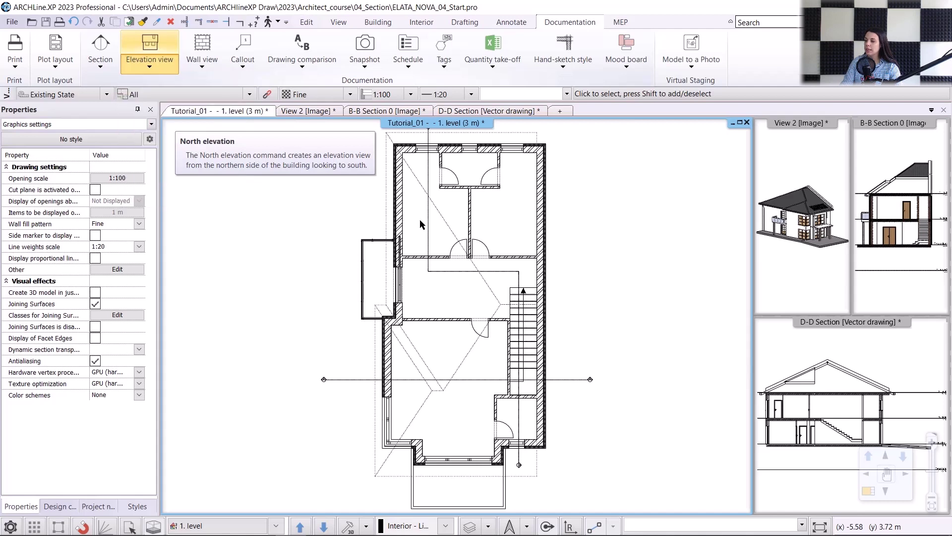
{"action": "left_click", "coordinate": [470, 237]}
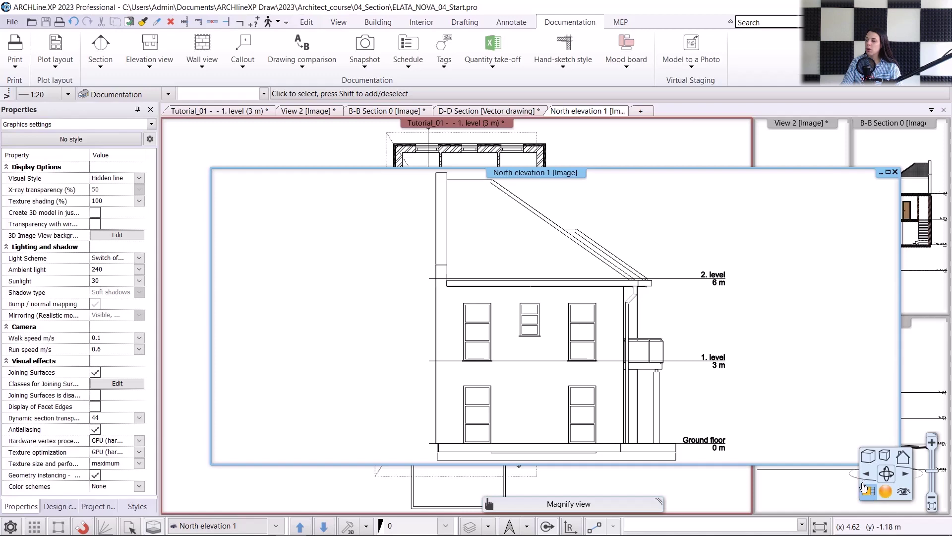
{"action": "left_click", "coordinate": [869, 493]}
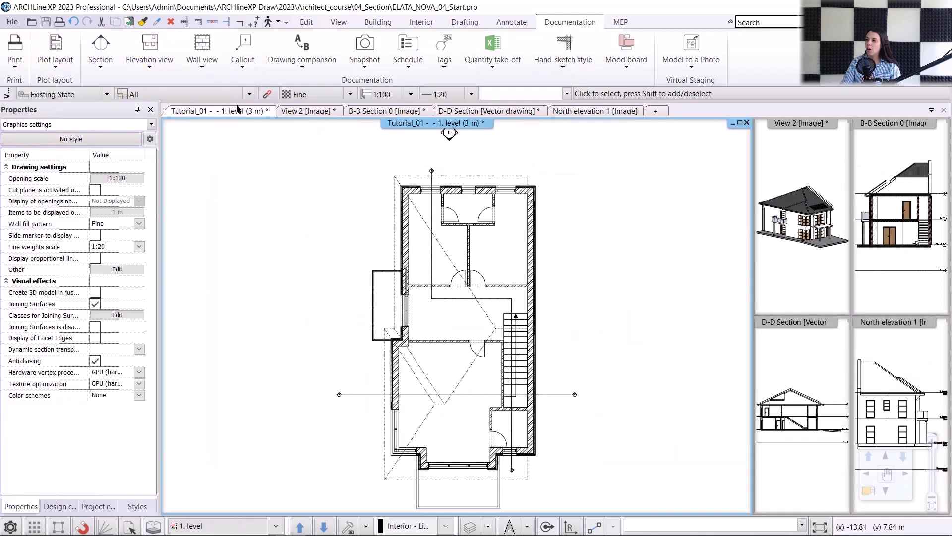
- Create the building's west elevation view, tile it with the other views, and return to the 1. level plan
{"action": "left_click", "coordinate": [148, 64]}
{"action": "left_click", "coordinate": [182, 140]}
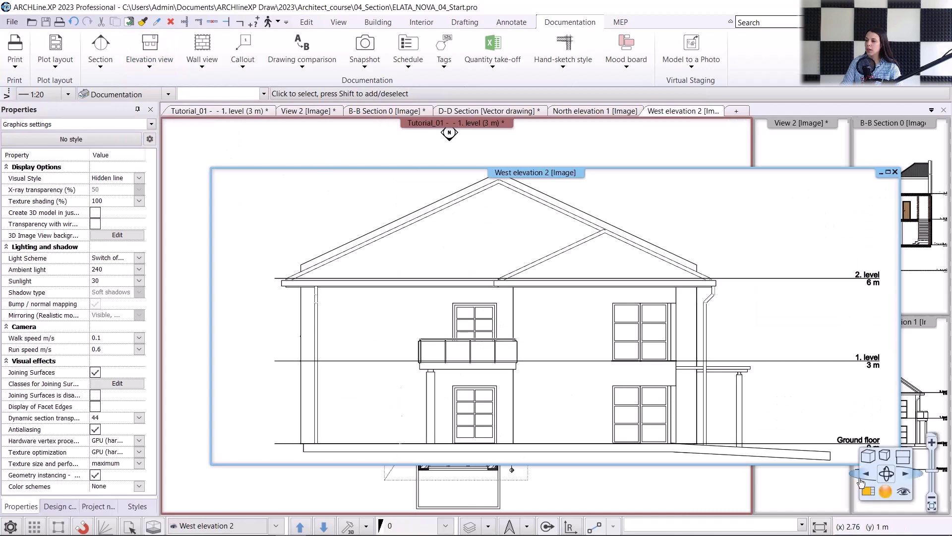
{"action": "left_click", "coordinate": [868, 493]}
{"action": "left_click", "coordinate": [232, 112]}
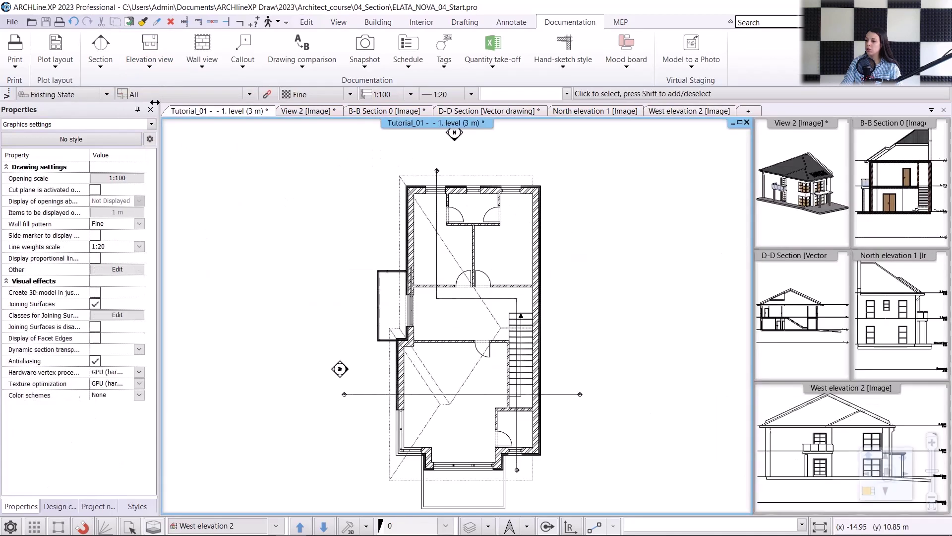
- Create the building's south elevation view and locate its elevation symbol on the 1. level floor plan
{"action": "left_click", "coordinate": [103, 67]}
{"action": "left_click", "coordinate": [148, 68]}
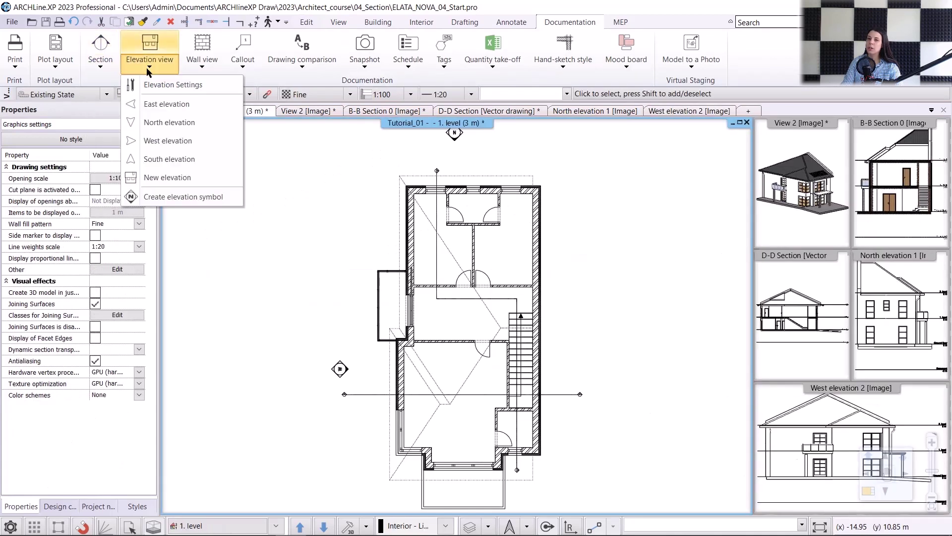
{"action": "left_click", "coordinate": [169, 158]}
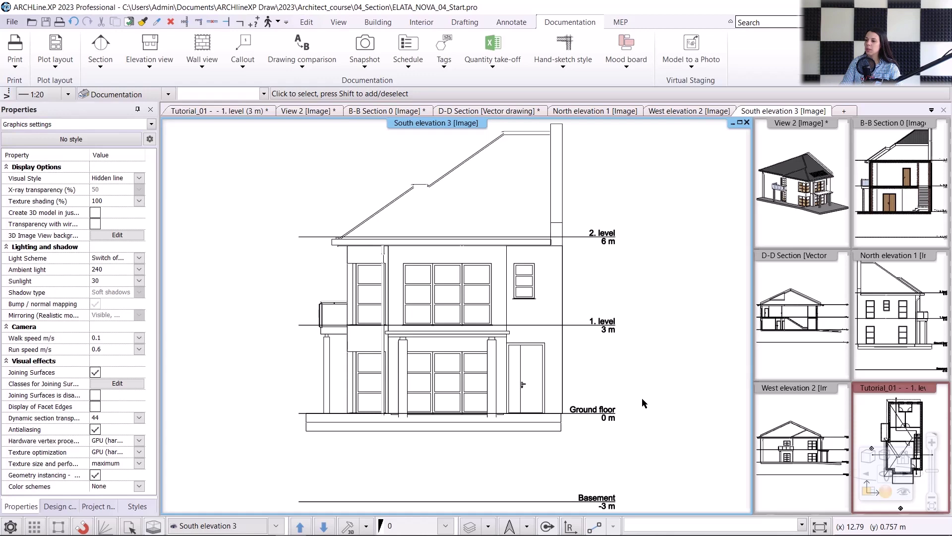
{"action": "right_click", "coordinate": [439, 125]}
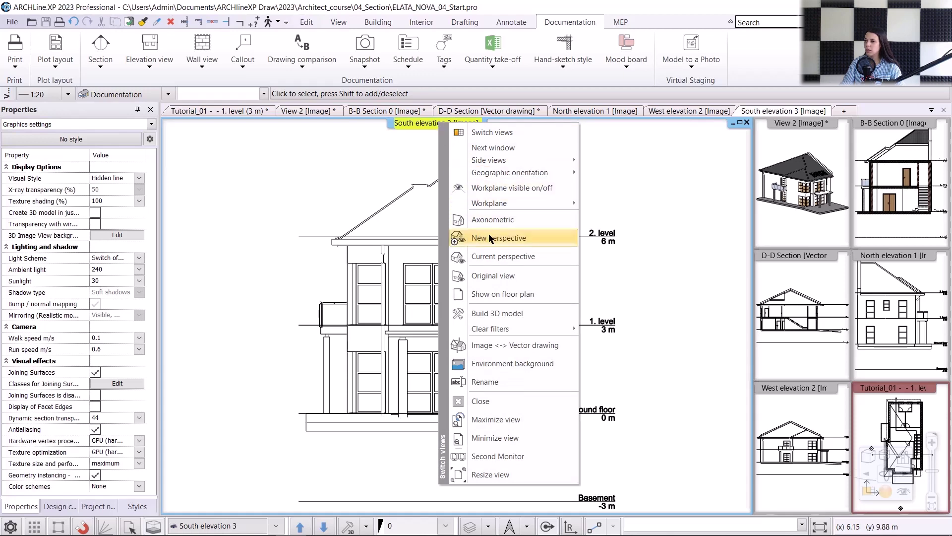
{"action": "left_click", "coordinate": [503, 293]}
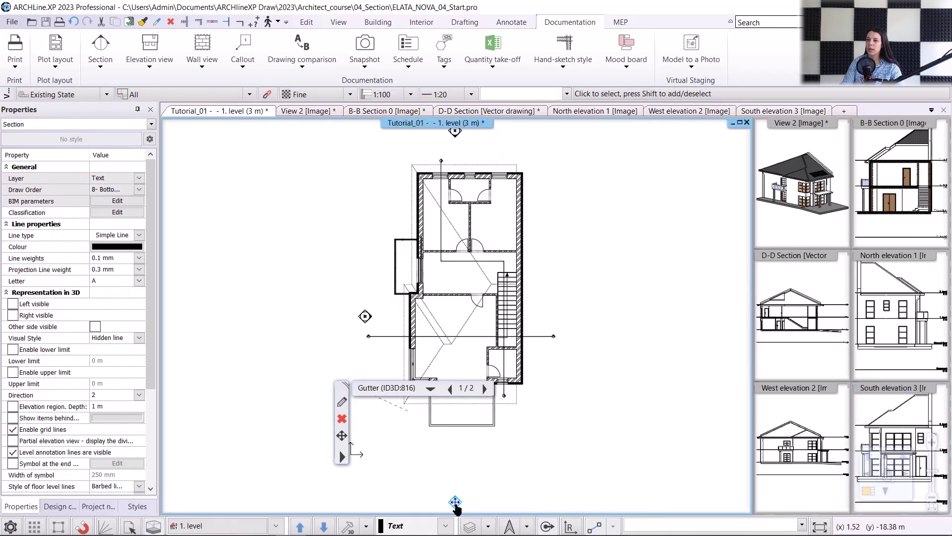
{"action": "left_click", "coordinate": [409, 465]}
- Change the west elevation's visual style to consistent colour with wireframe, recreate its view, and bring that view into the main window
{"action": "left_click", "coordinate": [365, 318]}
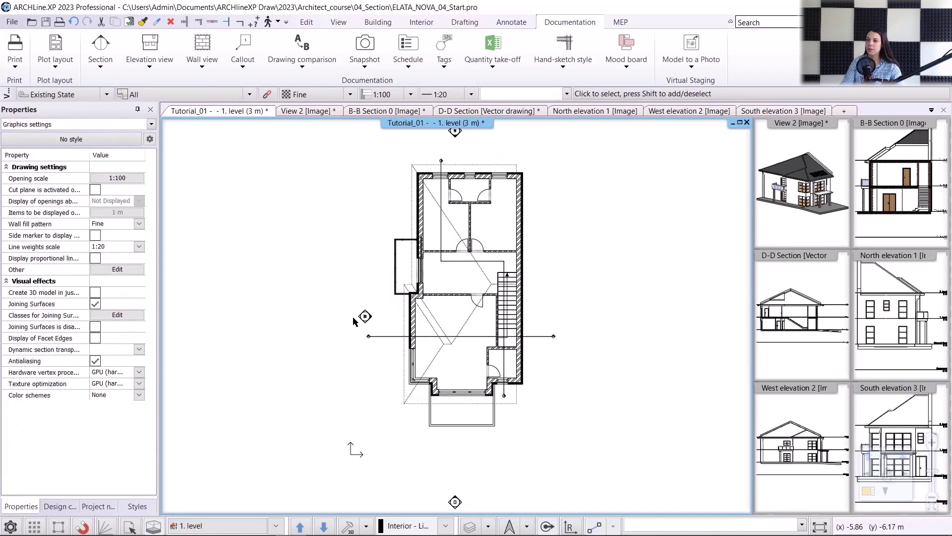
{"action": "left_click", "coordinate": [365, 317]}
{"action": "left_click", "coordinate": [390, 357]}
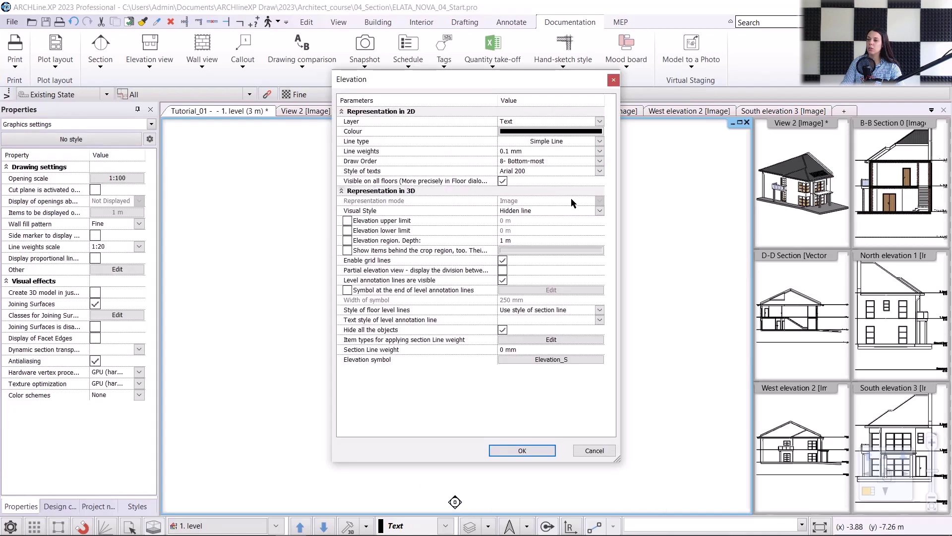
{"action": "left_click", "coordinate": [573, 212]}
{"action": "left_click", "coordinate": [551, 290]}
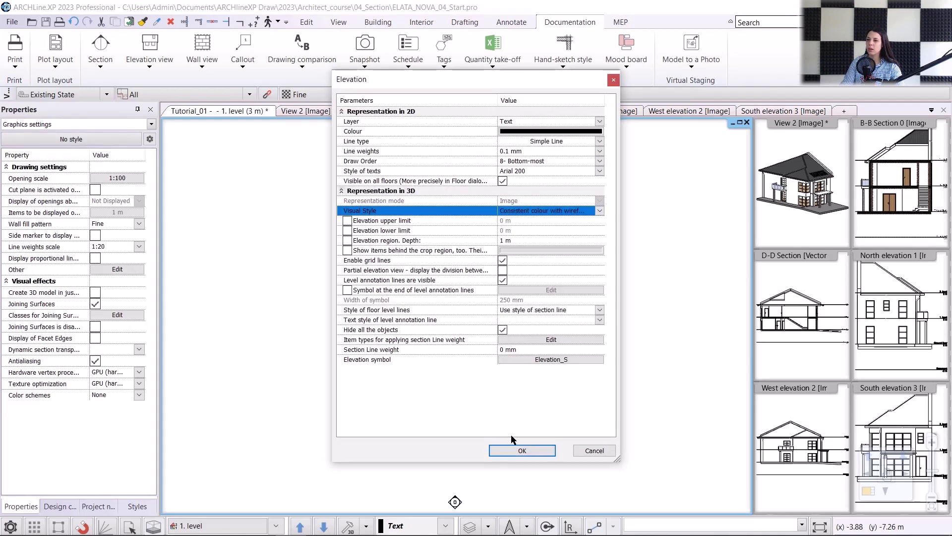
{"action": "left_click", "coordinate": [521, 449]}
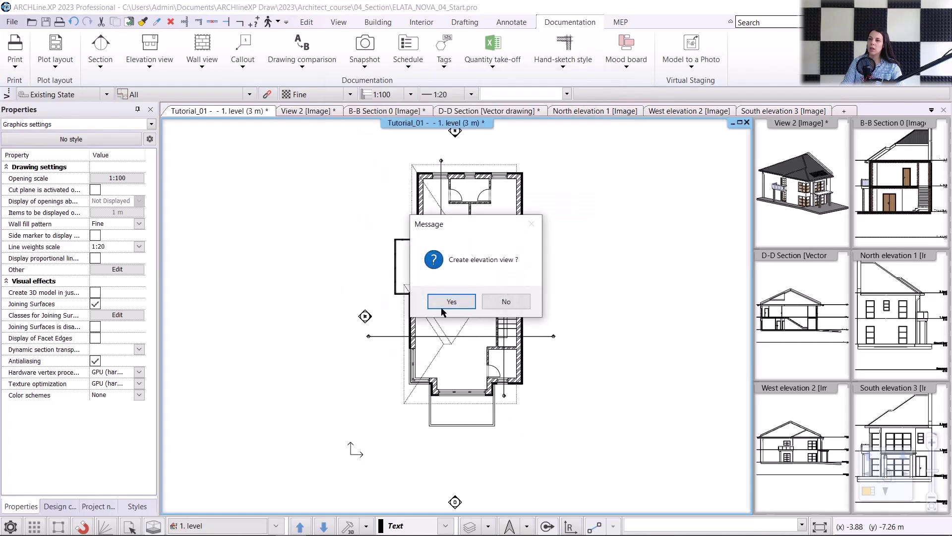
{"action": "left_click", "coordinate": [445, 303]}
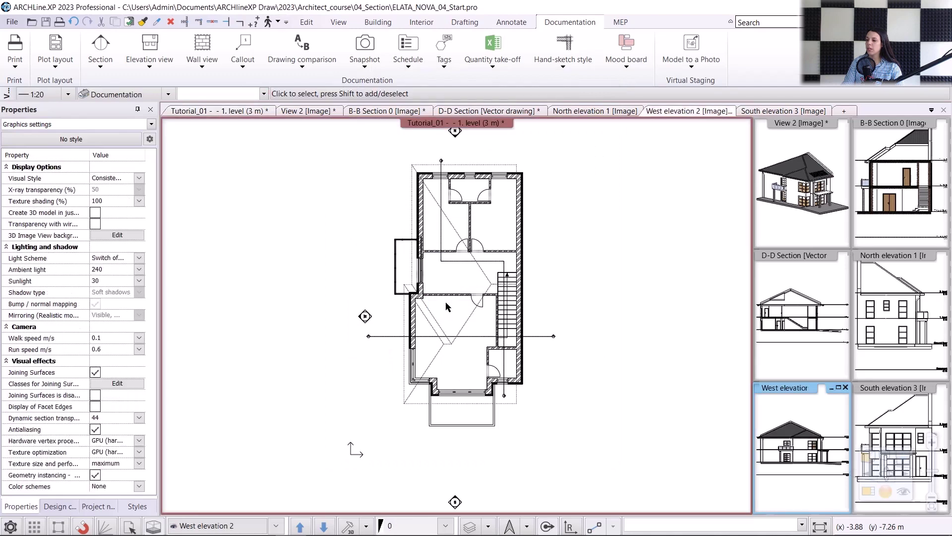
{"action": "left_click", "coordinate": [838, 387]}
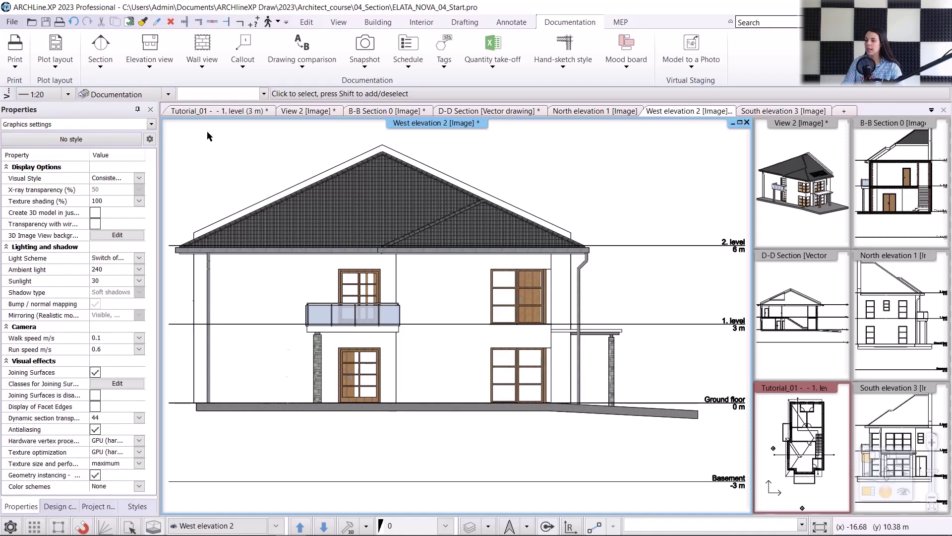
- From the 1. level plan, delete the Basement level from the building's levels and accept the change
{"action": "left_click", "coordinate": [212, 110]}
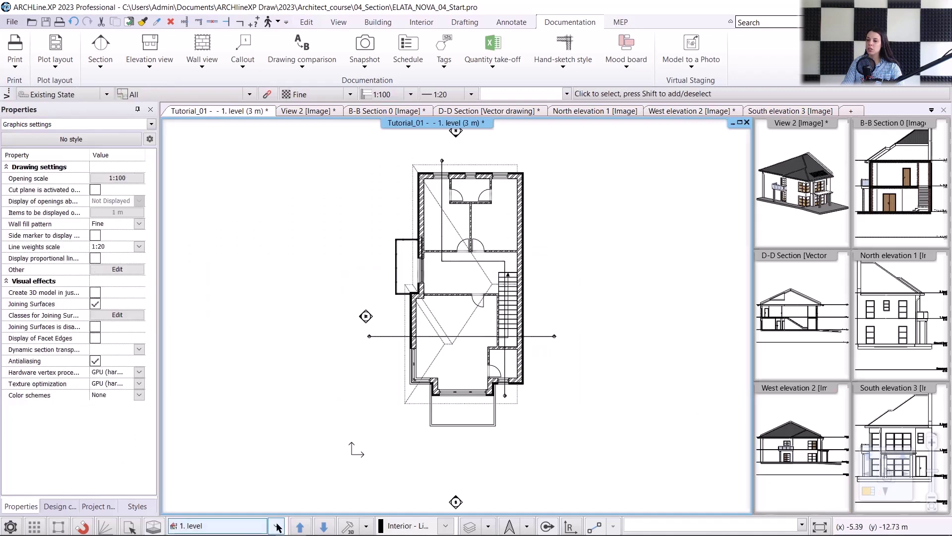
{"action": "left_click", "coordinate": [243, 523]}
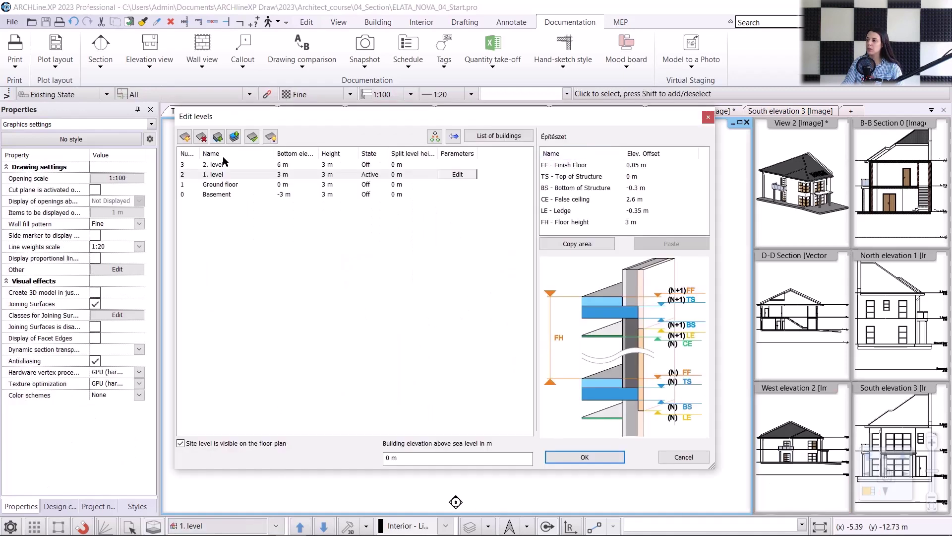
{"action": "left_click", "coordinate": [208, 195]}
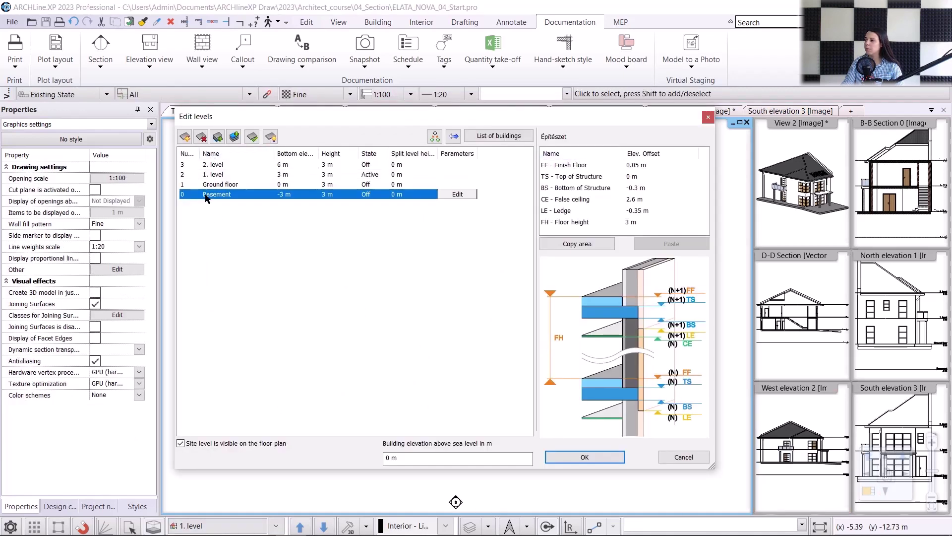
{"action": "left_click", "coordinate": [202, 138]}
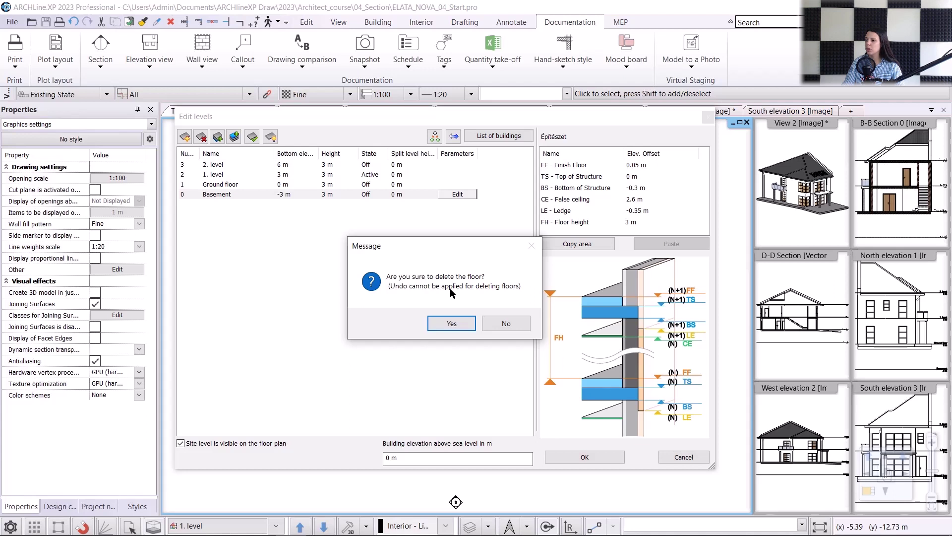
{"action": "left_click", "coordinate": [463, 323]}
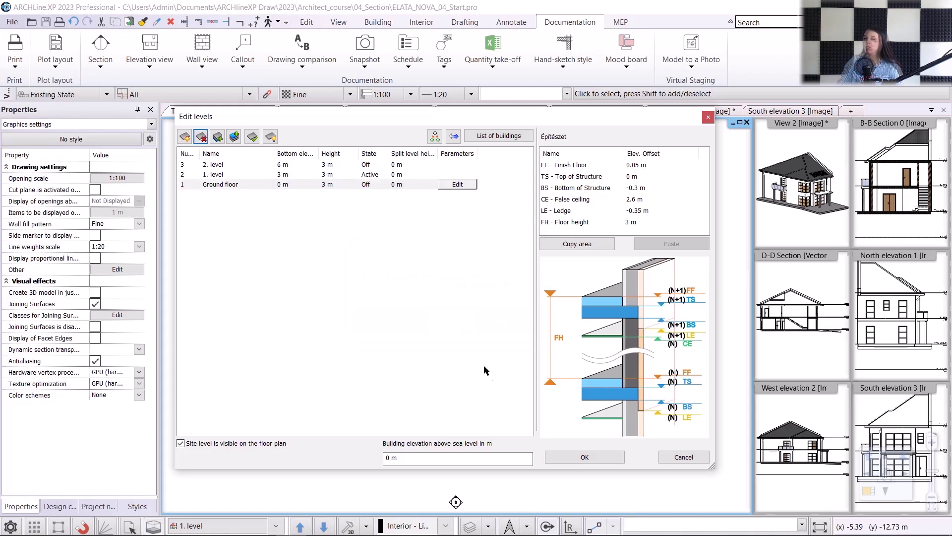
{"action": "left_click", "coordinate": [582, 457]}
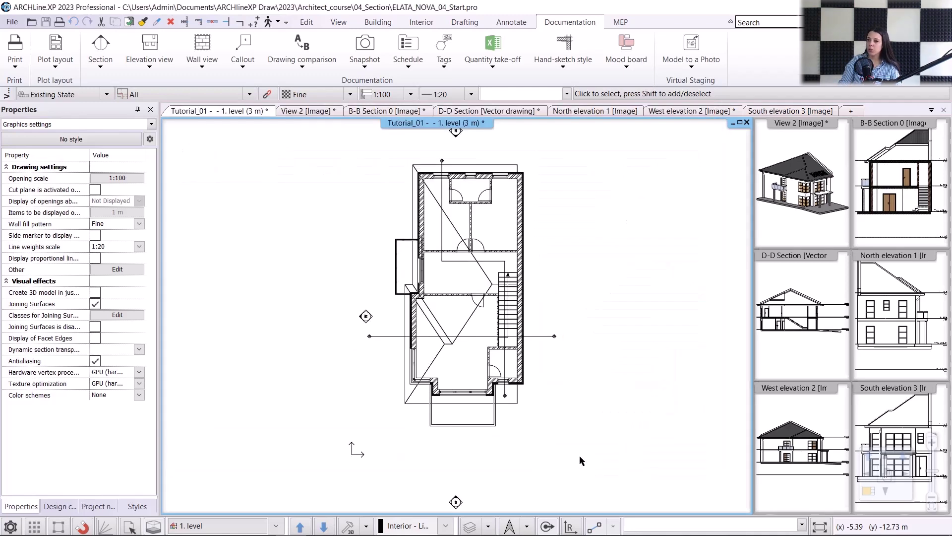
- Update the north, south and west elevations in the project's view list, and bring the south elevation into the main window
{"action": "left_click", "coordinate": [109, 507]}
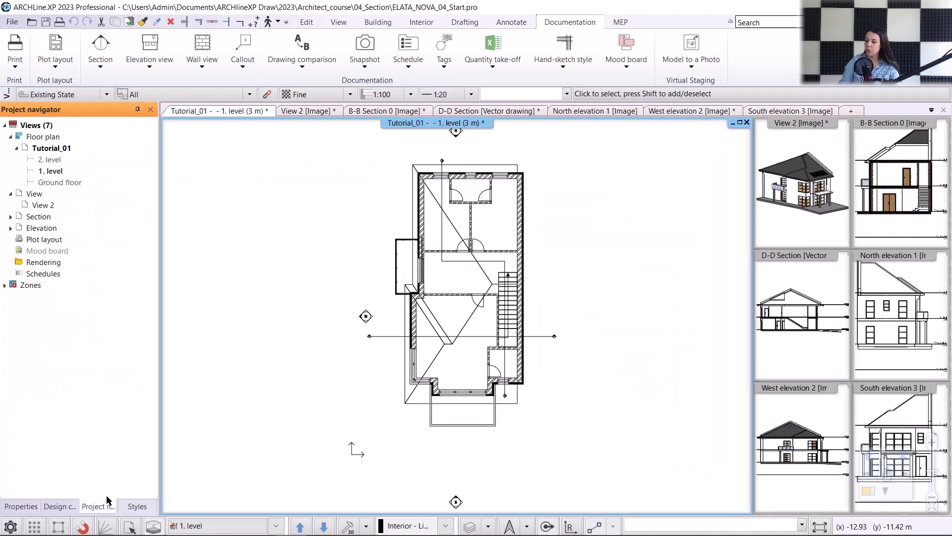
{"action": "left_click", "coordinate": [10, 216]}
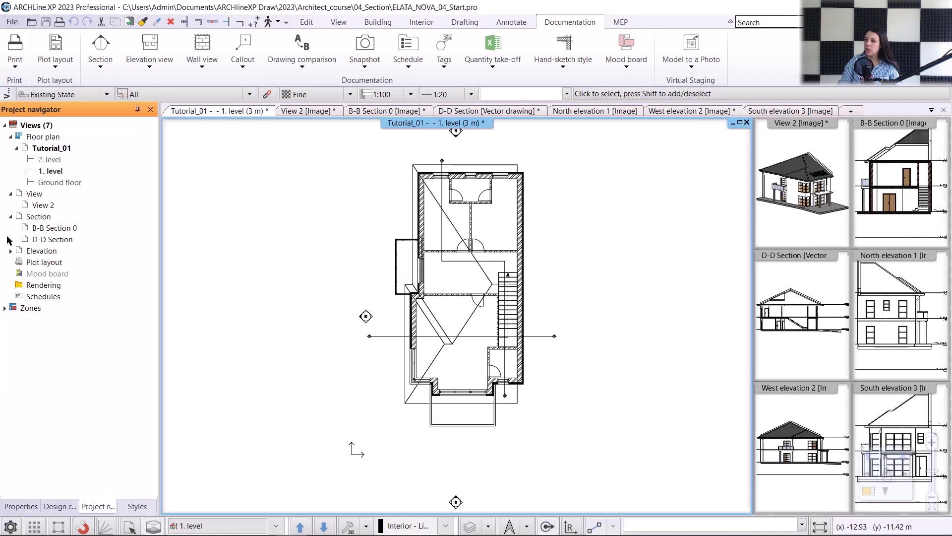
{"action": "left_click", "coordinate": [10, 251]}
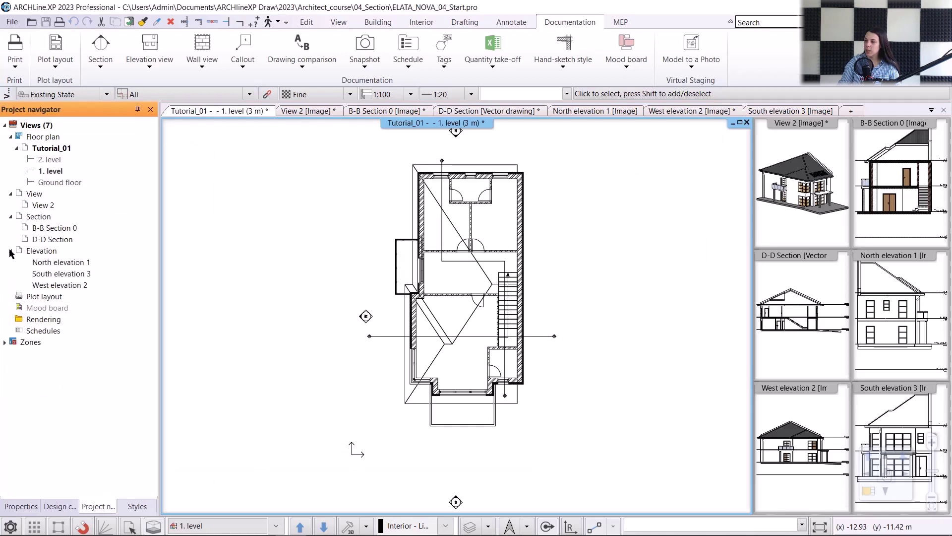
{"action": "right_click", "coordinate": [47, 266]}
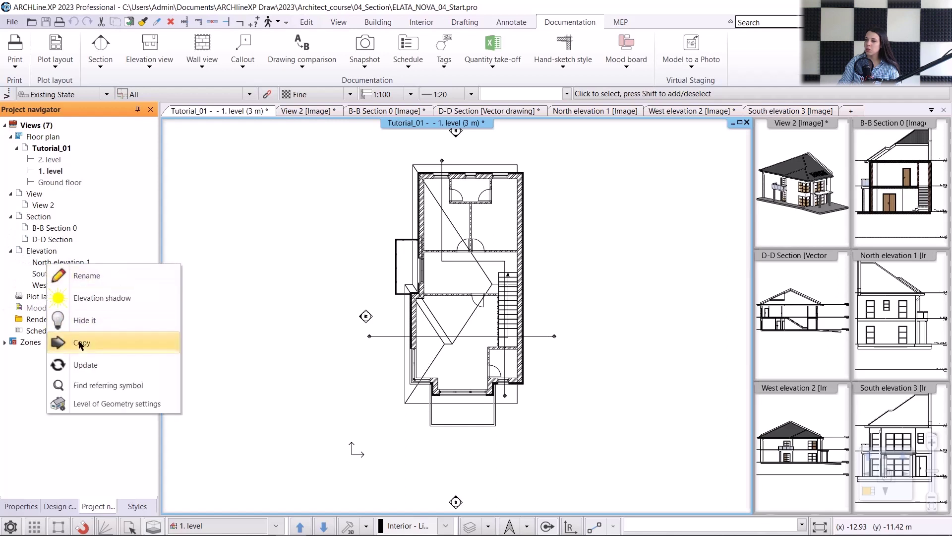
{"action": "left_click", "coordinate": [76, 364]}
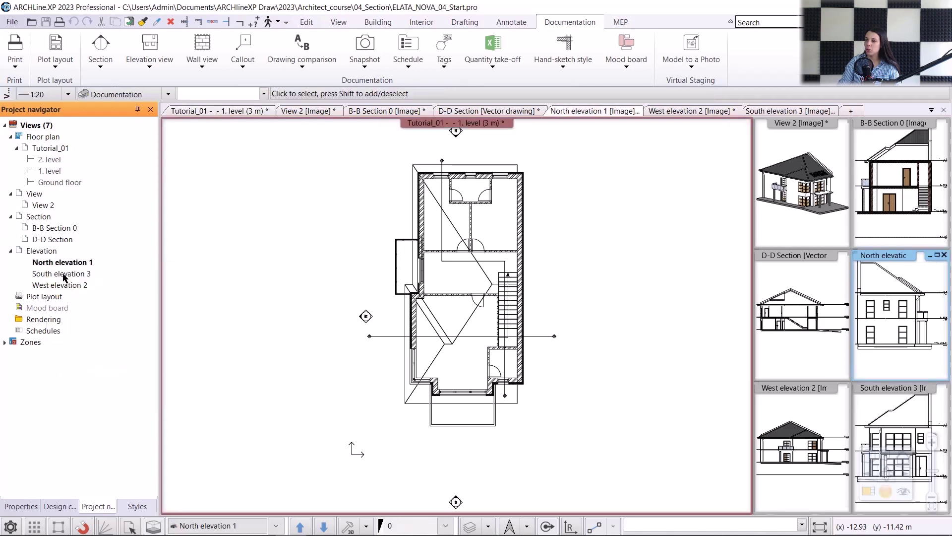
{"action": "right_click", "coordinate": [65, 278]}
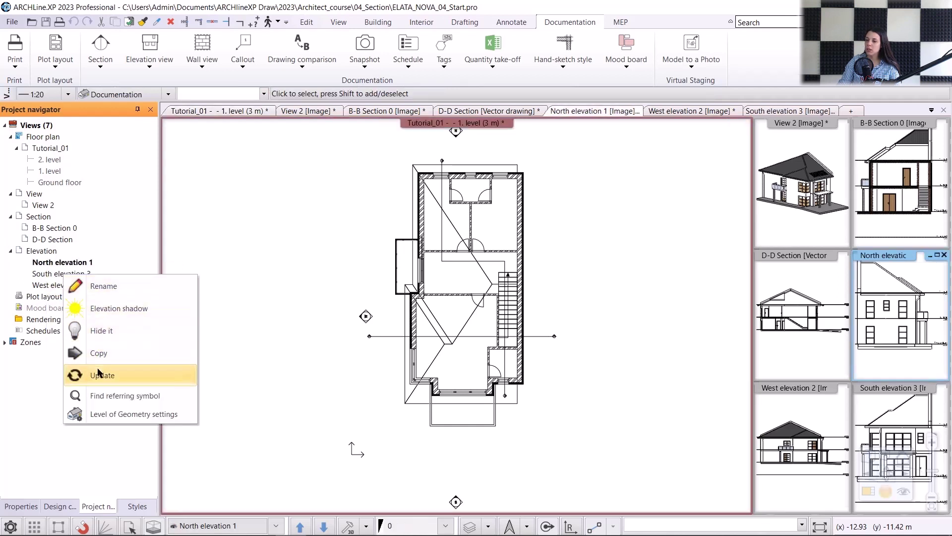
{"action": "left_click", "coordinate": [98, 369]}
{"action": "right_click", "coordinate": [70, 287]}
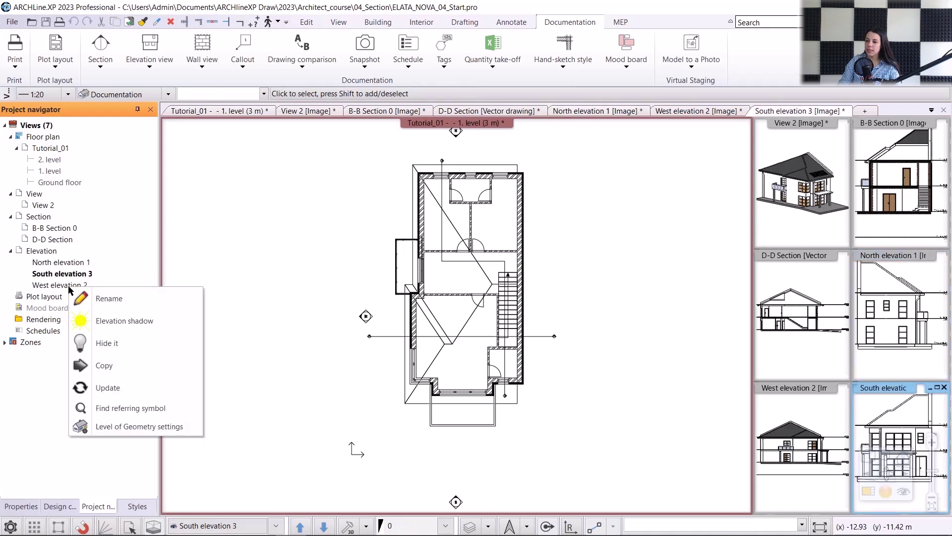
{"action": "left_click", "coordinate": [112, 387]}
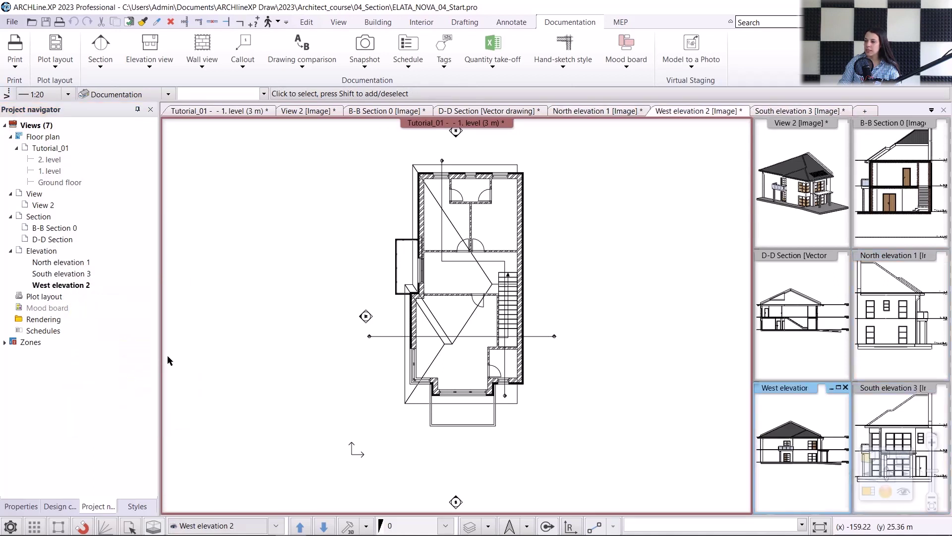
{"action": "left_click", "coordinate": [867, 492]}
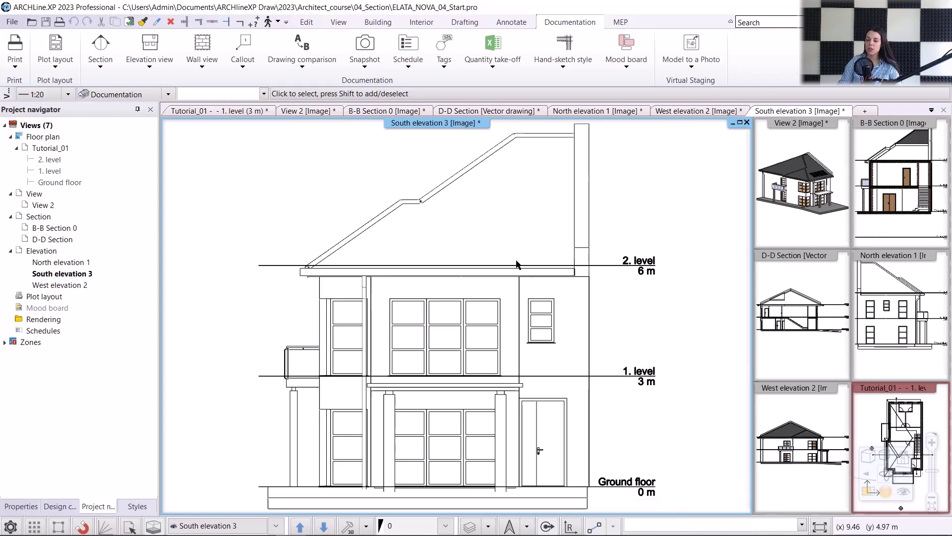
- Delete the south elevation and its view from the 1. level plan, and retile the remaining views
{"action": "left_click", "coordinate": [238, 111]}
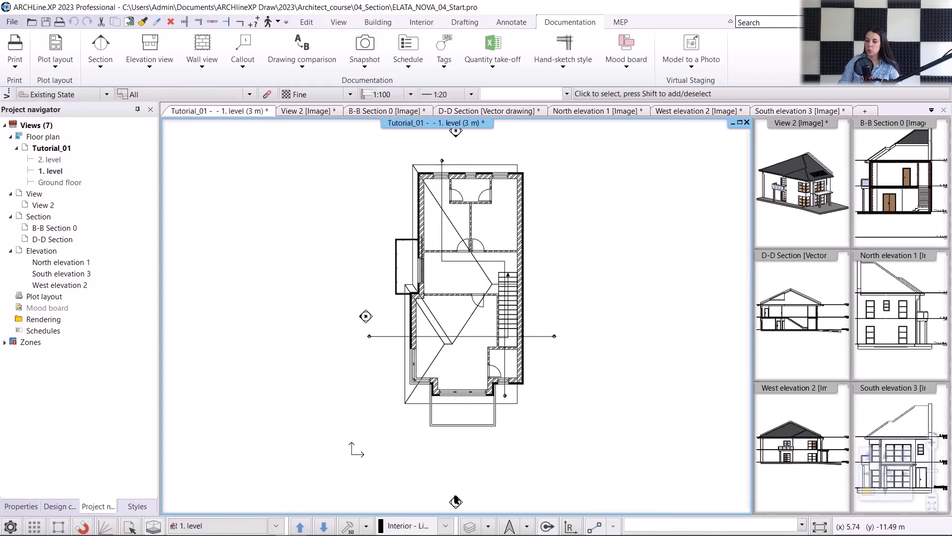
{"action": "left_click", "coordinate": [456, 500]}
{"action": "left_click", "coordinate": [477, 468]}
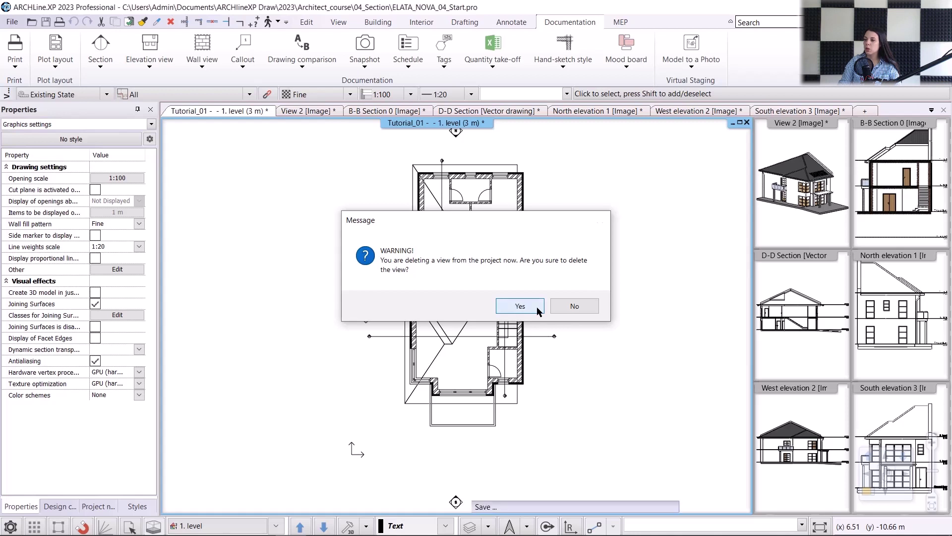
{"action": "left_click", "coordinate": [537, 309]}
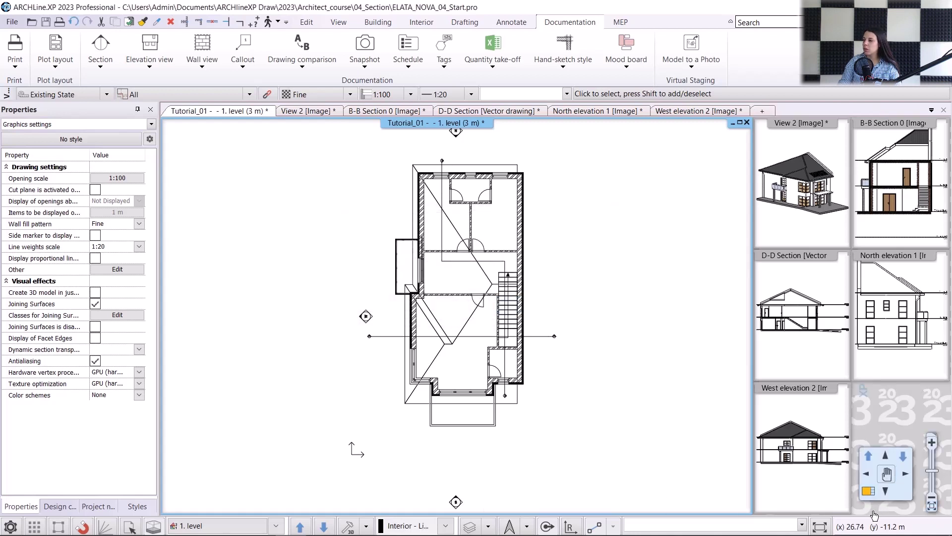
{"action": "left_click", "coordinate": [868, 491]}
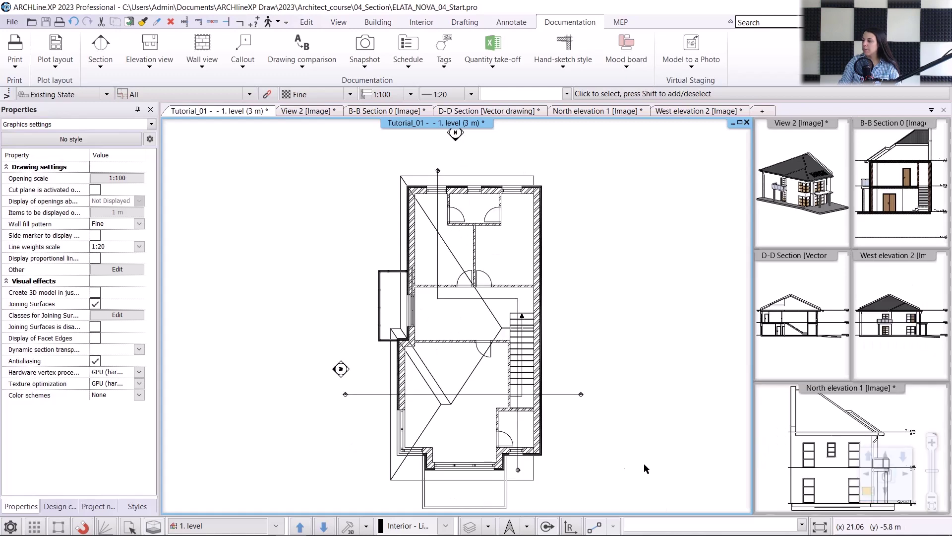
- Set the representation mode for new elevations to Vector drawing, keeping the Hidden line visual style
{"action": "left_click", "coordinate": [613, 460]}
{"action": "key", "text": "Escape"}
{"action": "scroll", "coordinate": [613, 457], "scroll_direction": "down", "scroll_amount": 3}
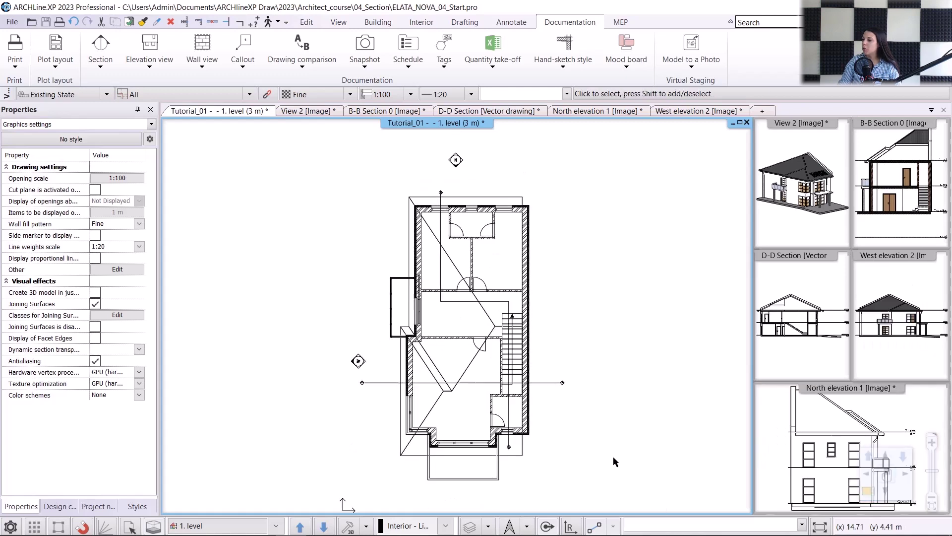
{"action": "scroll", "coordinate": [443, 254], "scroll_direction": "up", "scroll_amount": 2}
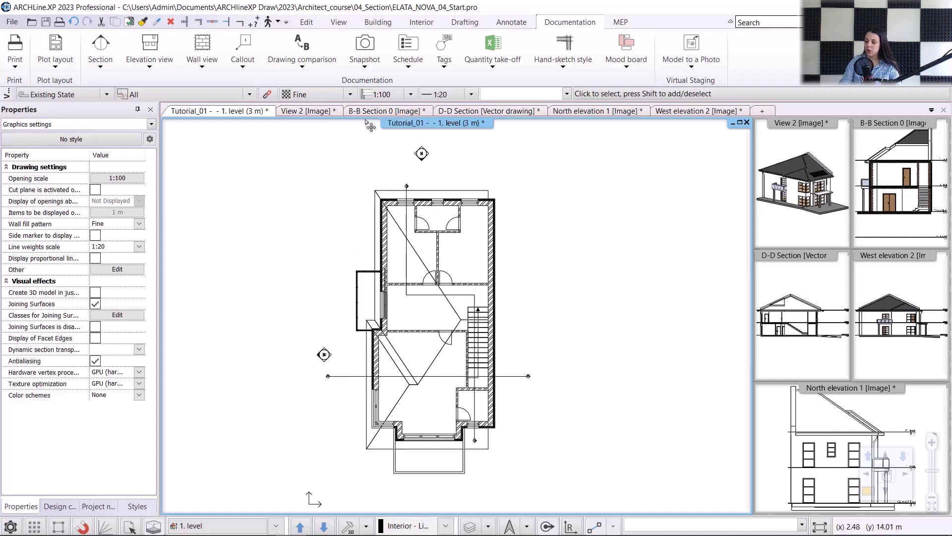
{"action": "left_click", "coordinate": [159, 67]}
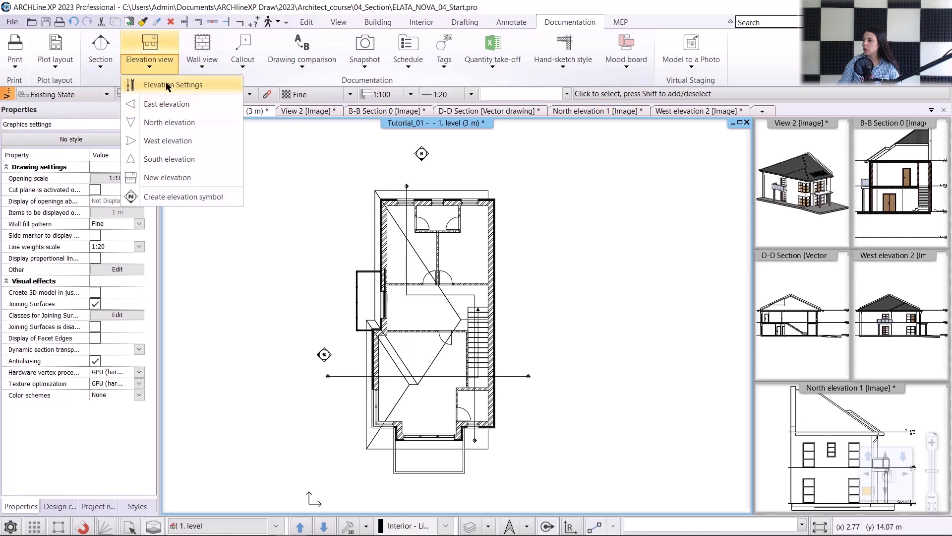
{"action": "left_click", "coordinate": [149, 85]}
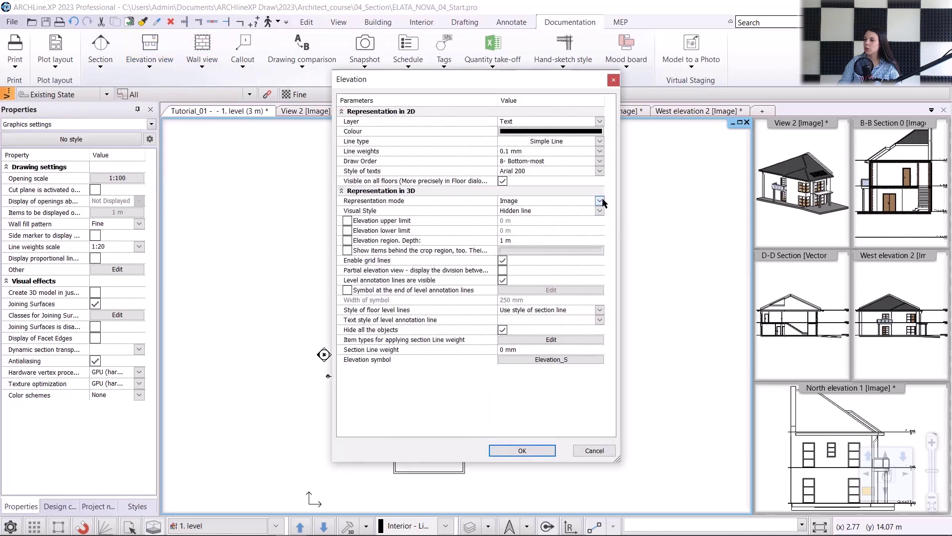
{"action": "left_click", "coordinate": [600, 201]}
{"action": "left_click", "coordinate": [555, 216]}
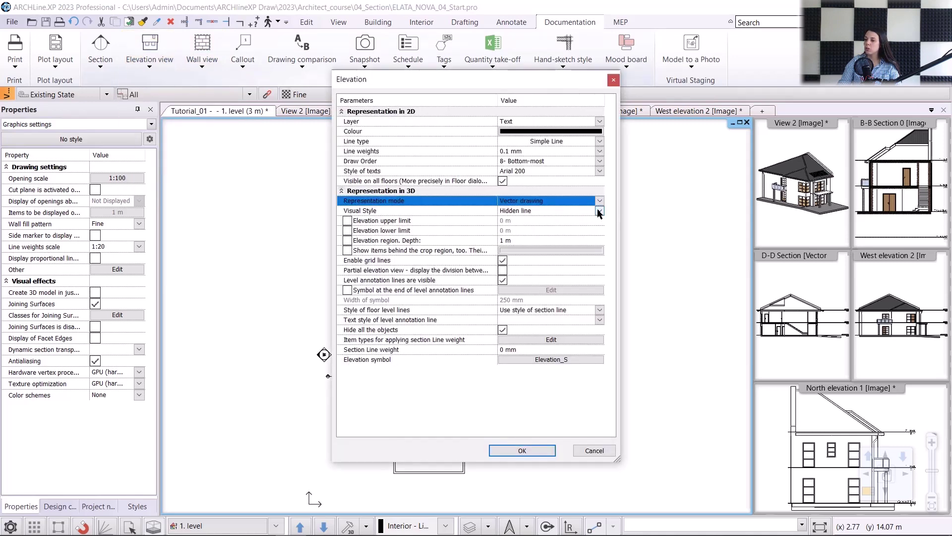
{"action": "left_click", "coordinate": [520, 450]}
- Create a new south elevation from the 1. level plan and bring its view into the main window
{"action": "left_click", "coordinate": [149, 64]}
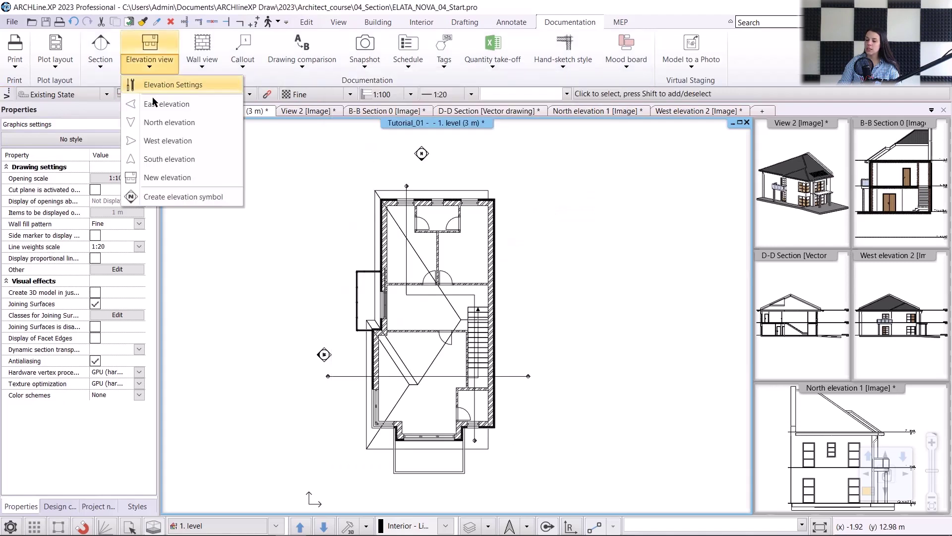
{"action": "left_click", "coordinate": [167, 160]}
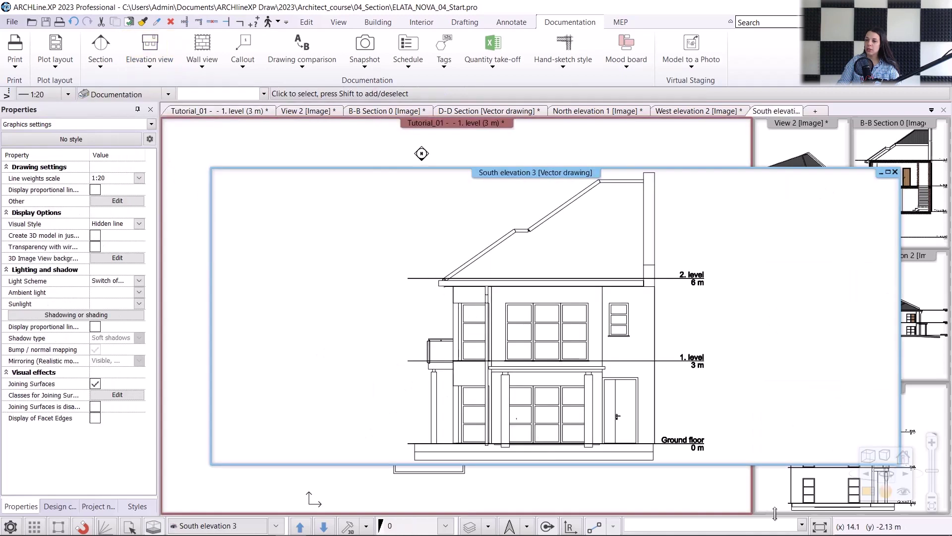
{"action": "left_click", "coordinate": [864, 492]}
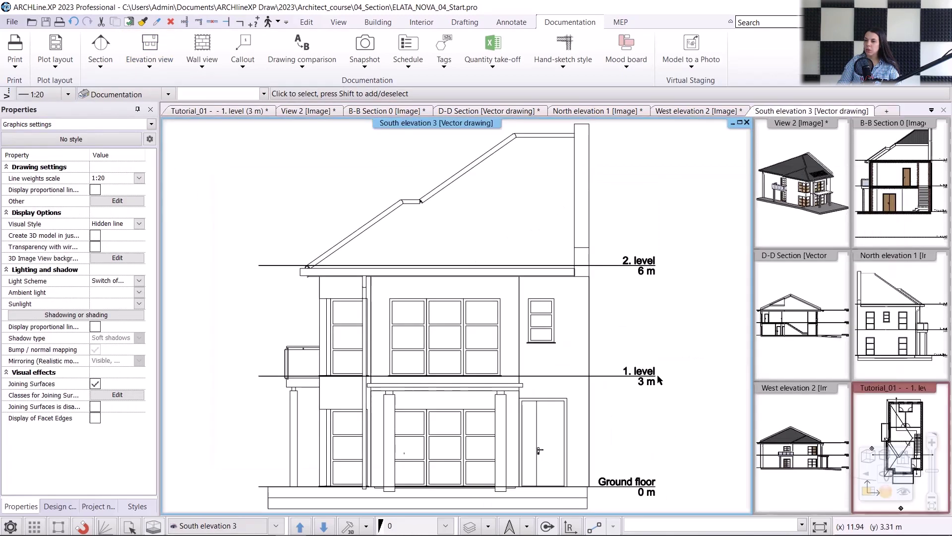
- Apply sun shadows with contour lines and hatches to the south elevation, without shading, using the Text layer for the contours
{"action": "left_click", "coordinate": [78, 316]}
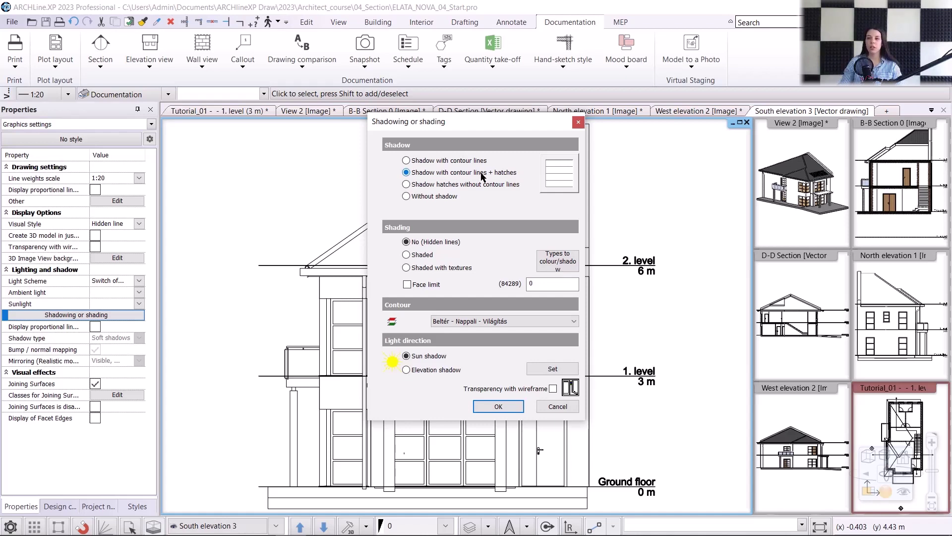
{"action": "left_click", "coordinate": [469, 322]}
{"action": "scroll", "coordinate": [492, 252], "scroll_direction": "down", "scroll_amount": 10}
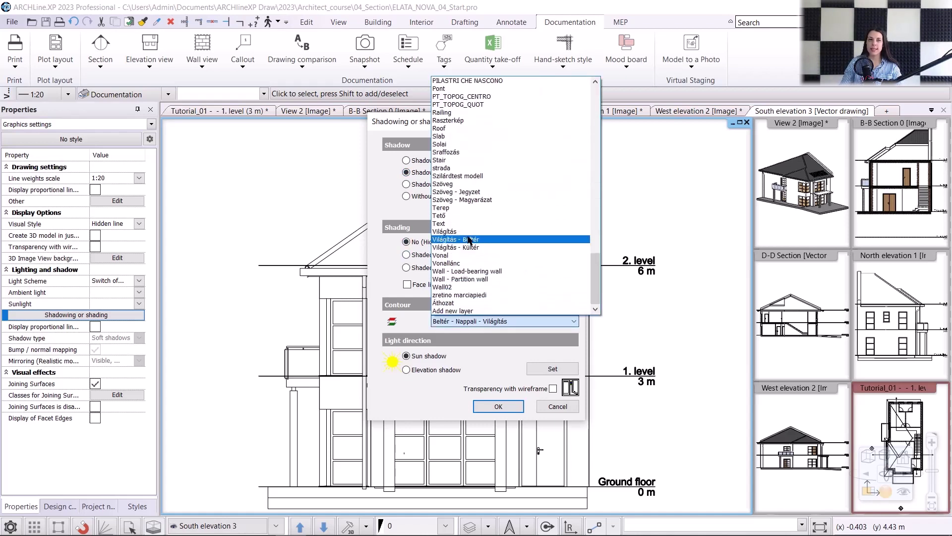
{"action": "left_click", "coordinate": [491, 224]}
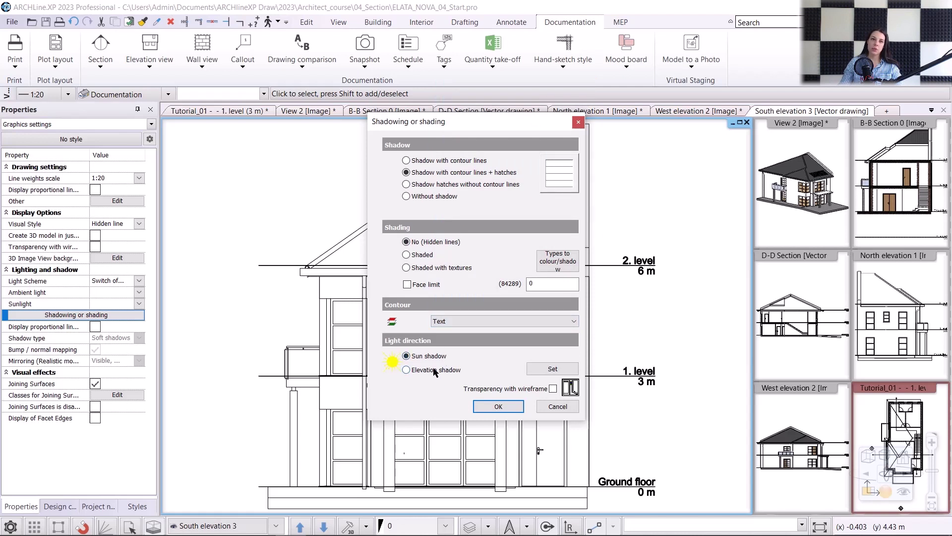
{"action": "left_click", "coordinate": [498, 407]}
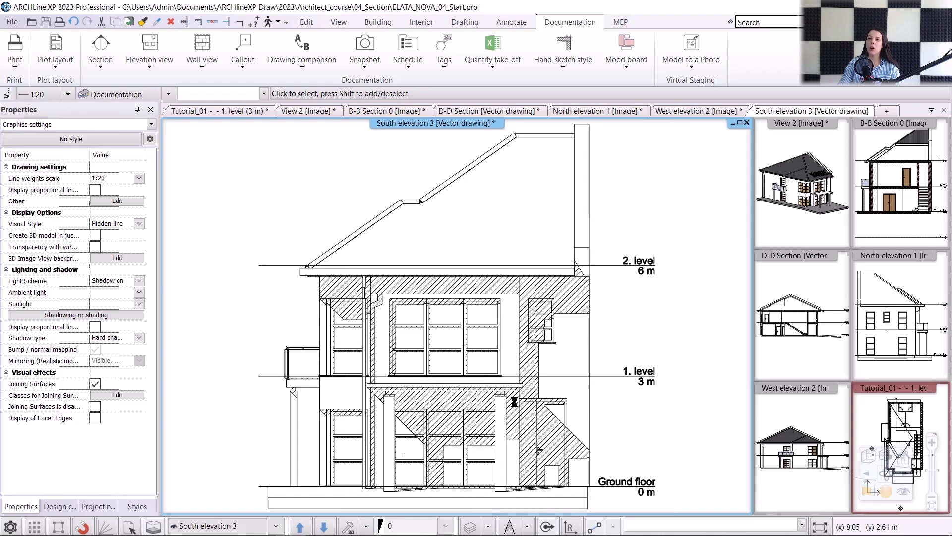
- Bring the west elevation into the main window and turn on its shadows
{"action": "left_click", "coordinate": [789, 475]}
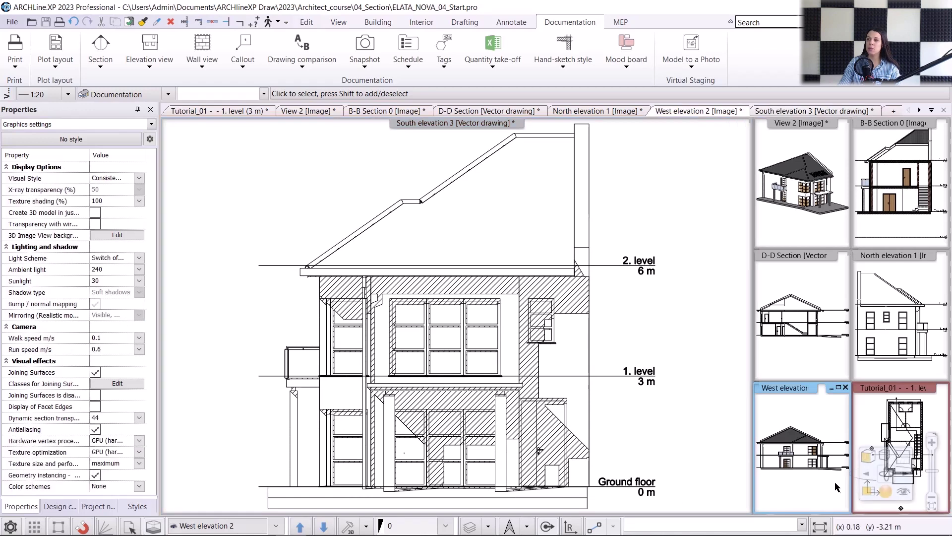
{"action": "left_click", "coordinate": [869, 491]}
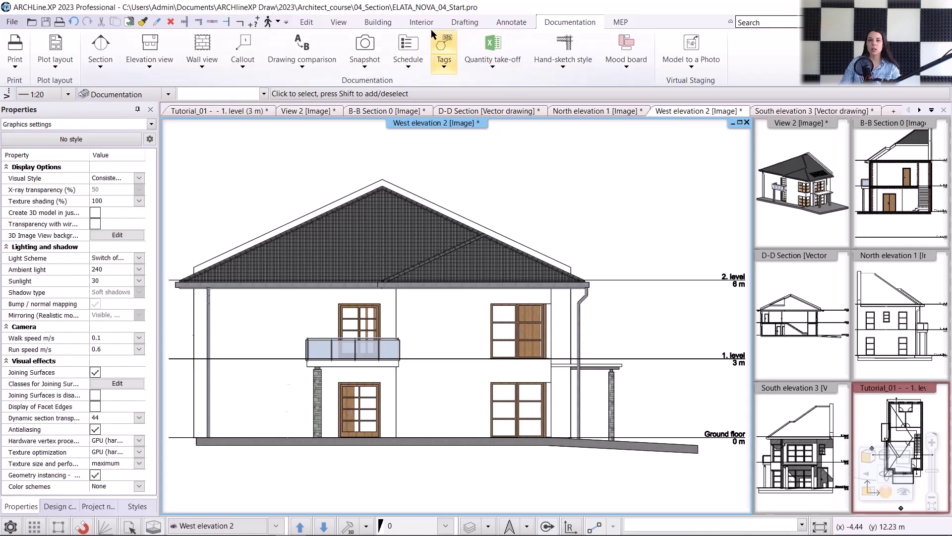
{"action": "left_click", "coordinate": [339, 22]}
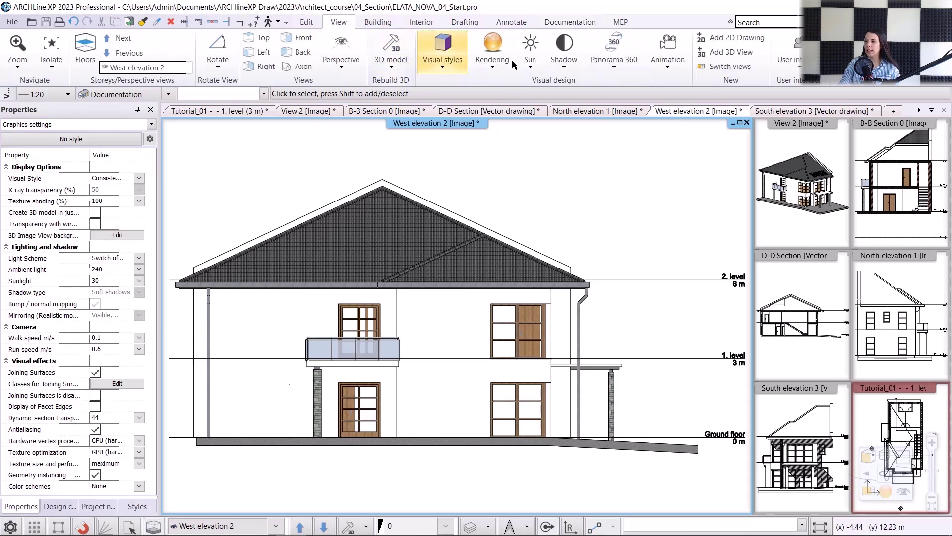
{"action": "left_click", "coordinate": [558, 72]}
{"action": "left_click", "coordinate": [576, 83]}
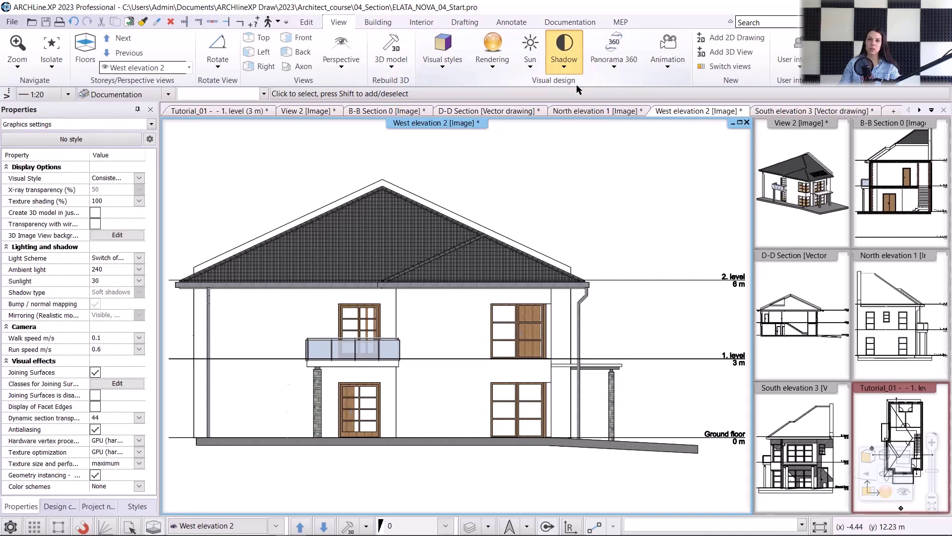
- Adjust the west elevation's shadows with the sun and shadow simulation, setting the time to 15:00 and the date to 22 August
{"action": "left_click", "coordinate": [530, 71]}
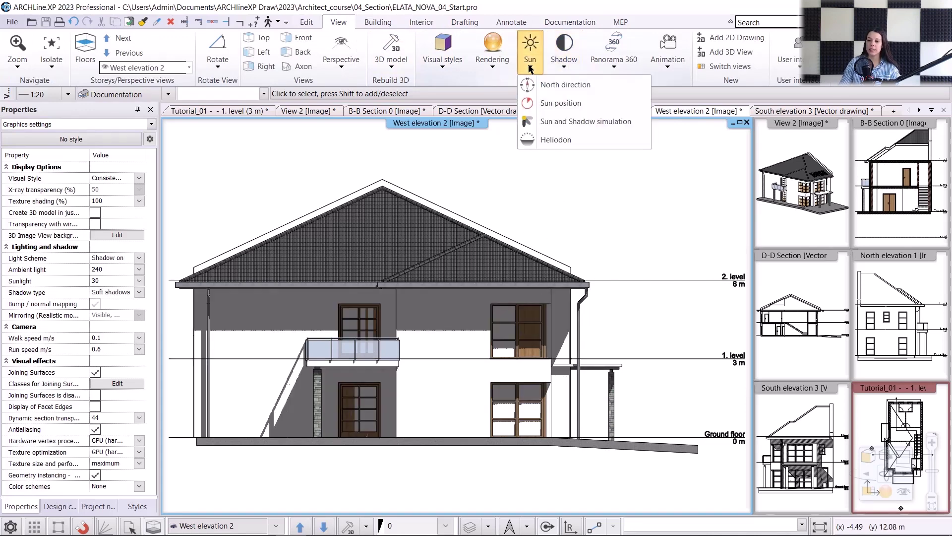
{"action": "left_click", "coordinate": [579, 123]}
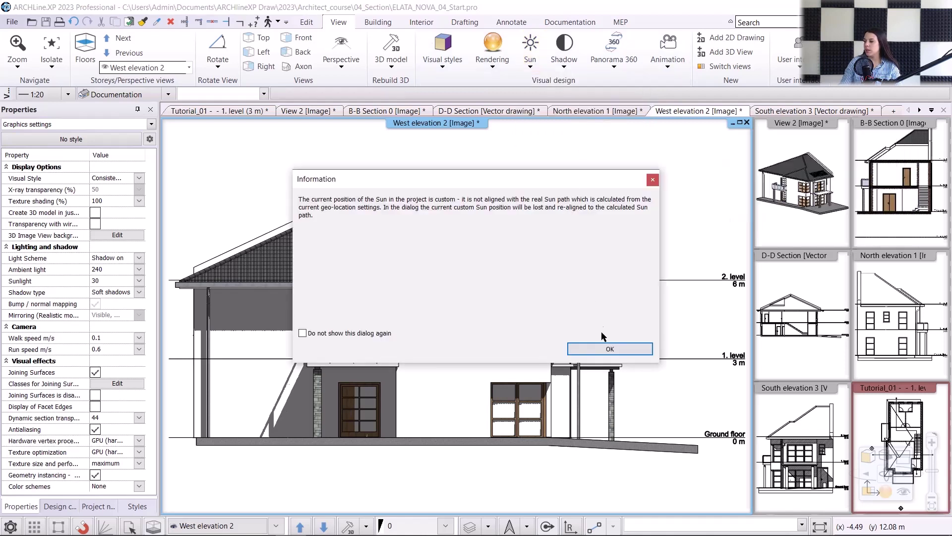
{"action": "left_click", "coordinate": [605, 349]}
{"action": "left_click_drag", "start_coordinate": [555, 138], "coordinate": [847, 170]}
{"action": "left_click_drag", "start_coordinate": [859, 252], "coordinate": [817, 237]}
{"action": "left_click_drag", "start_coordinate": [797, 373], "coordinate": [804, 365]}
{"action": "left_click_drag", "start_coordinate": [772, 402], "coordinate": [809, 399]}
{"action": "left_click_drag", "start_coordinate": [802, 367], "coordinate": [807, 367]}
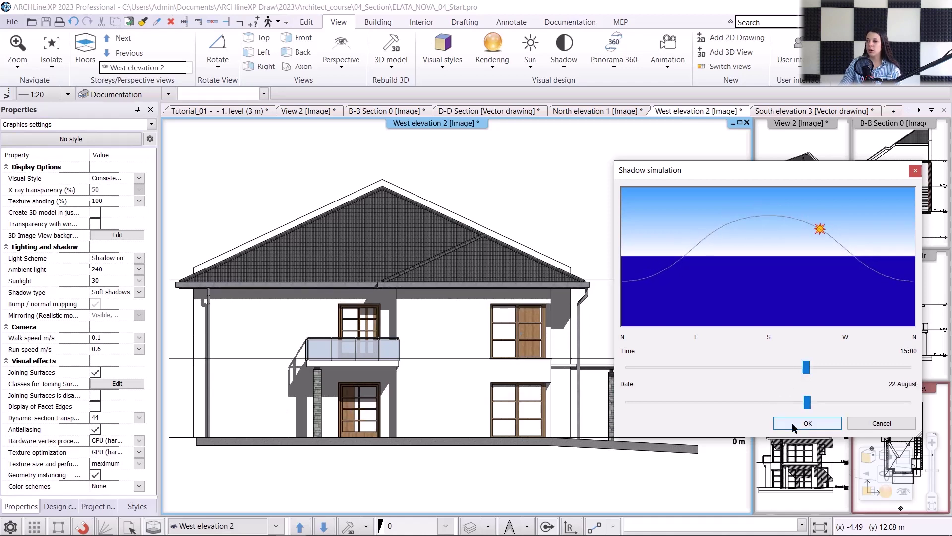
{"action": "left_click", "coordinate": [794, 426]}
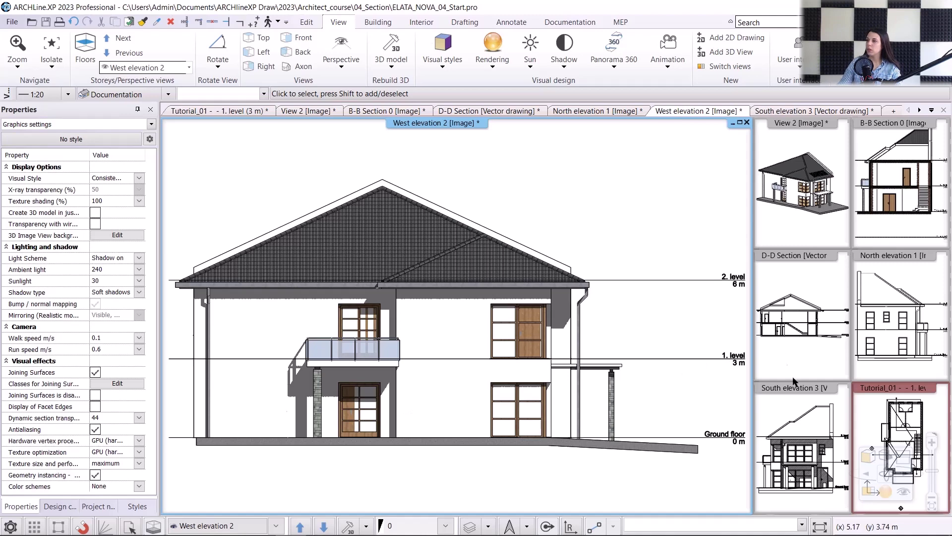
- Bring the D-D section into the main window and frame the outer wall and floor slabs beside the stairs
{"action": "left_click", "coordinate": [801, 308]}
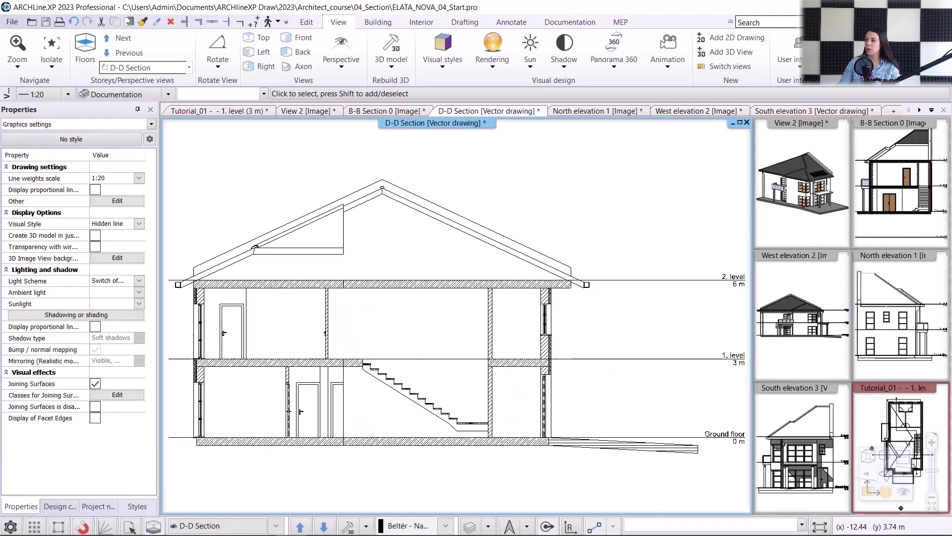
{"action": "middle_click_drag", "start_coordinate": [277, 357], "coordinate": [287, 355]}
{"action": "scroll", "coordinate": [280, 354], "scroll_direction": "up", "scroll_amount": 2}
{"action": "scroll", "coordinate": [260, 354], "scroll_direction": "up", "scroll_amount": 1}
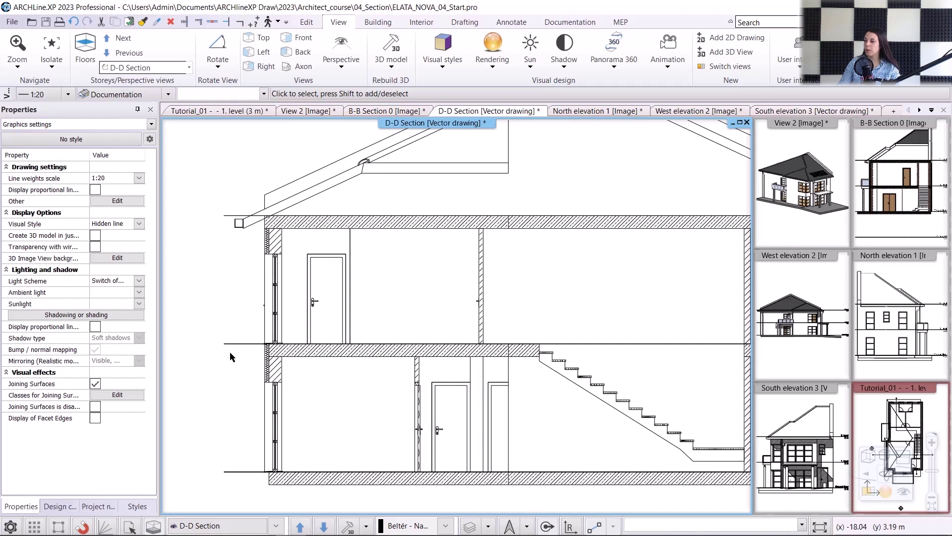
- Set the callout layer to Text and accept Callout sign oval as the callout head
{"action": "left_click", "coordinate": [570, 22]}
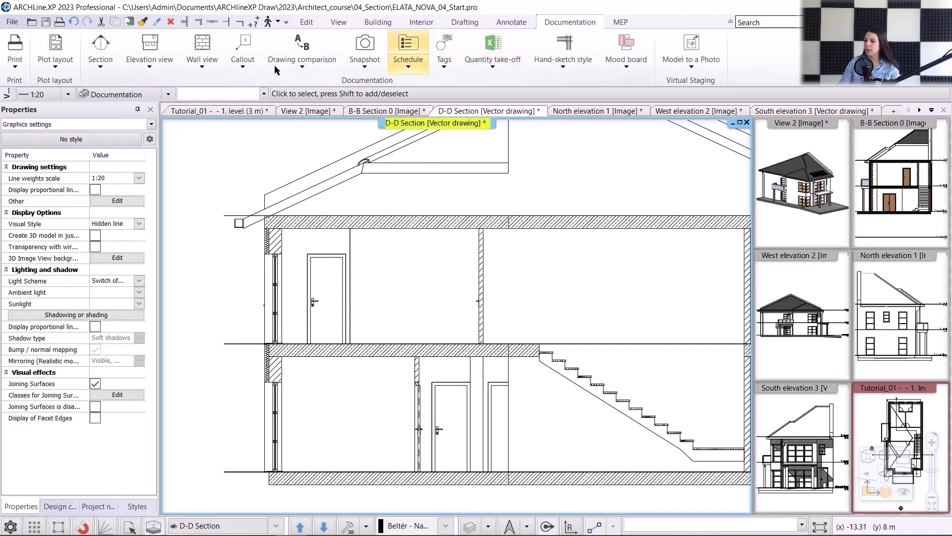
{"action": "left_click", "coordinate": [242, 68]}
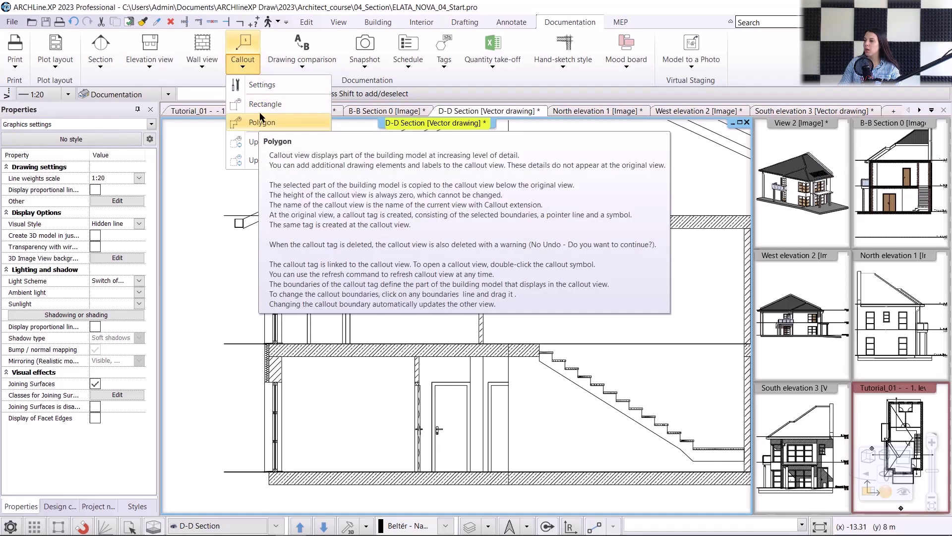
{"action": "left_click", "coordinate": [263, 85]}
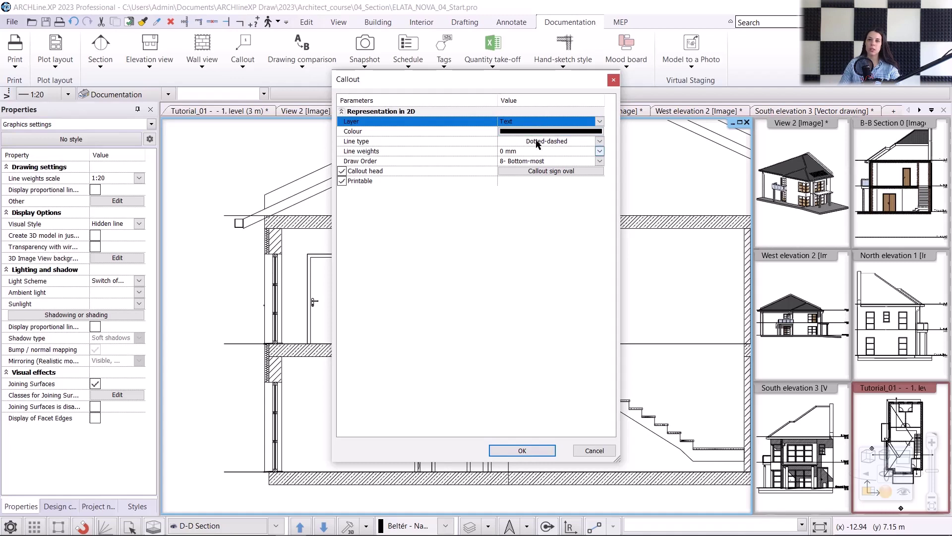
{"action": "left_click", "coordinate": [531, 171]}
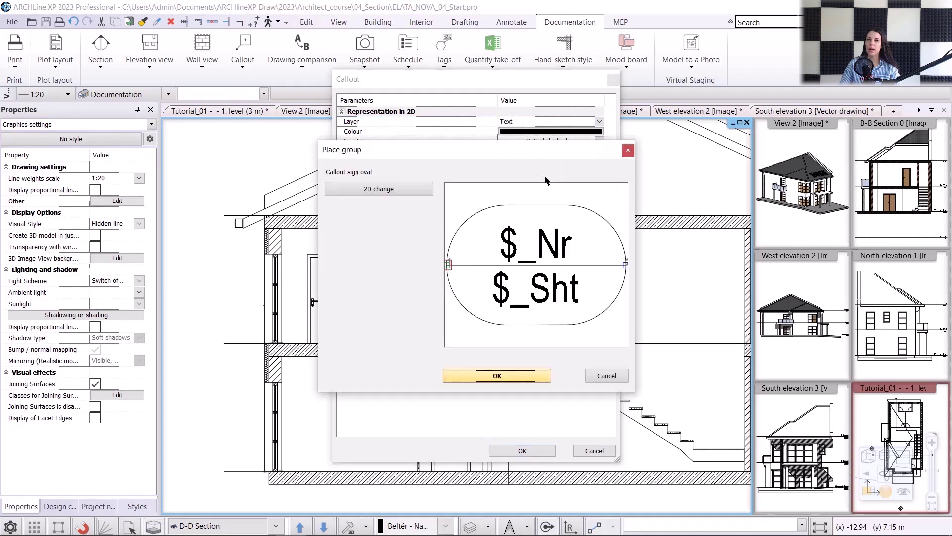
{"action": "left_click", "coordinate": [509, 379]}
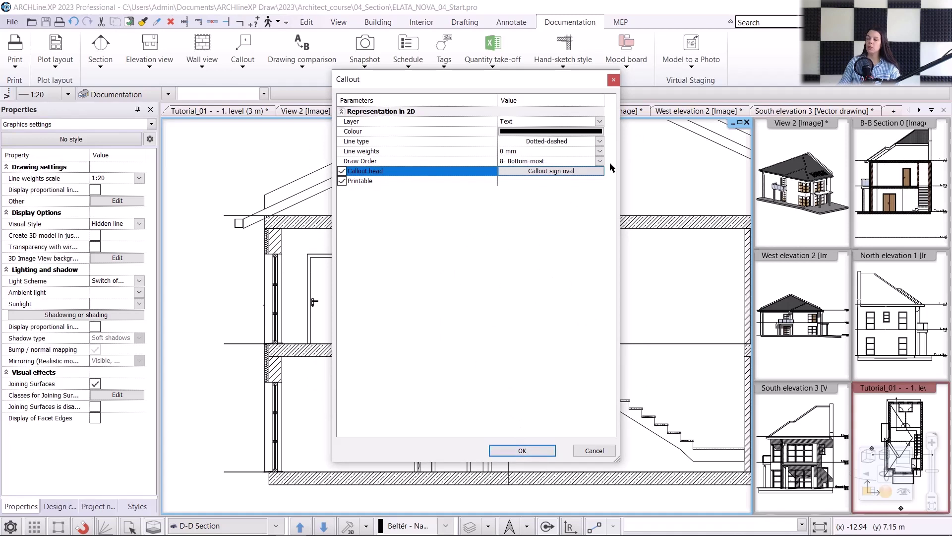
{"action": "left_click", "coordinate": [522, 450]}
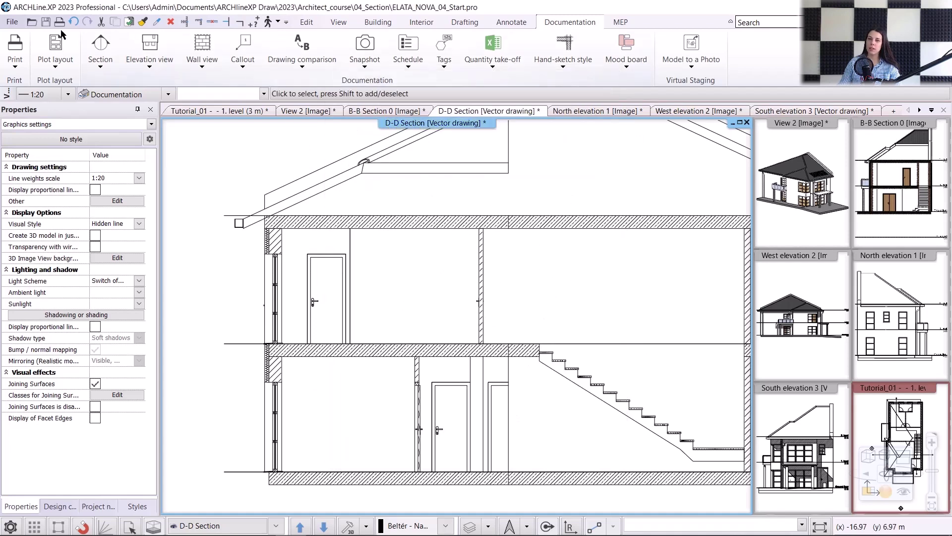
- Create a rectangular callout around the outer wall and 1. level slab junction in the D-D section, placing its symbol outside the facade
{"action": "left_click", "coordinate": [114, 69]}
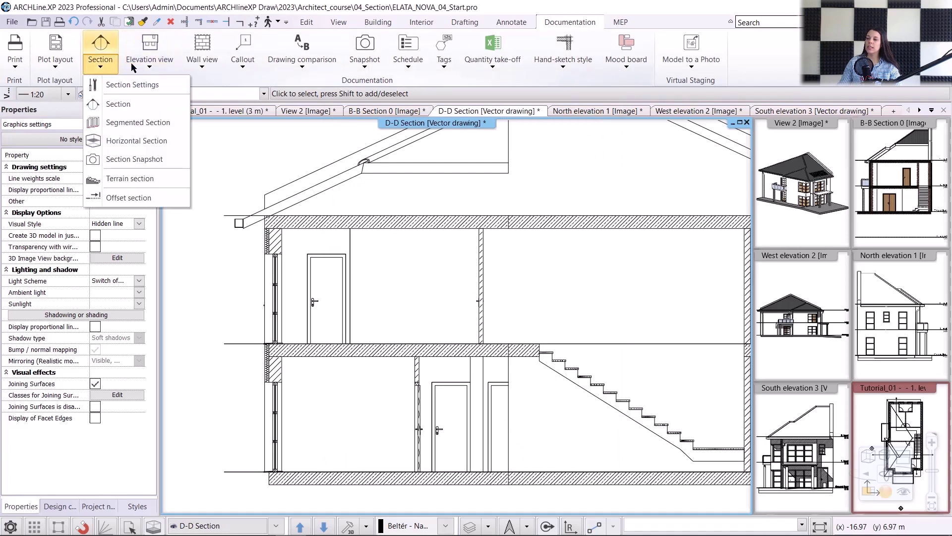
{"action": "left_click", "coordinate": [241, 67]}
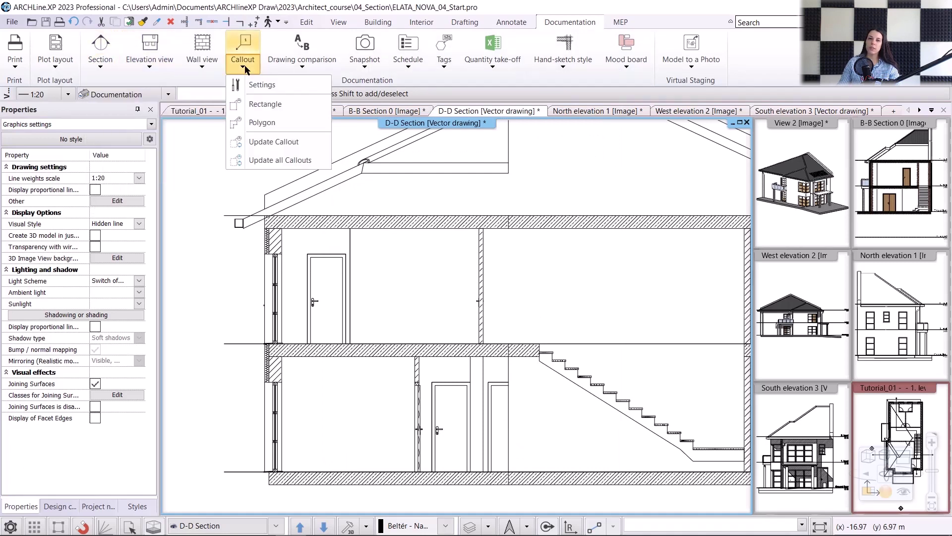
{"action": "left_click", "coordinate": [264, 102]}
{"action": "scroll", "coordinate": [278, 292], "scroll_direction": "up", "scroll_amount": 4}
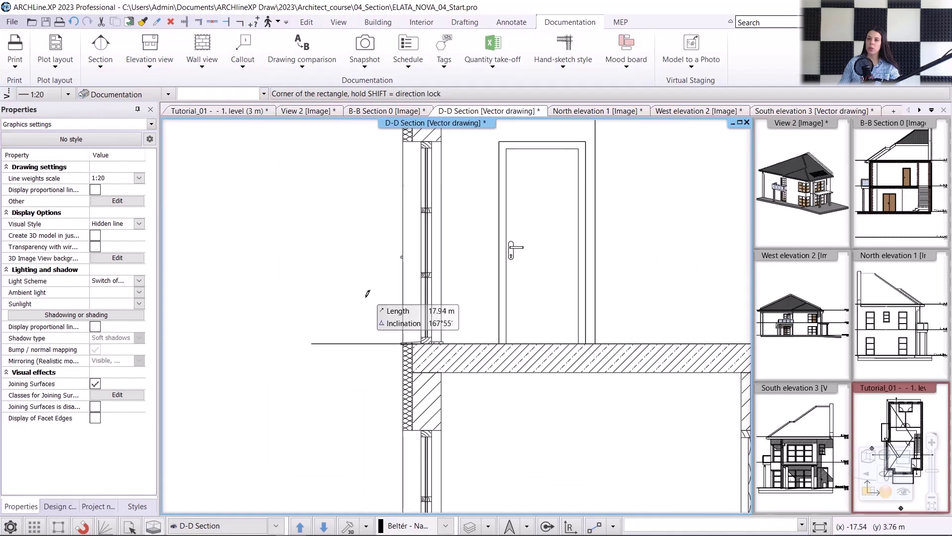
{"action": "left_click", "coordinate": [365, 296]}
{"action": "left_click", "coordinate": [489, 420]}
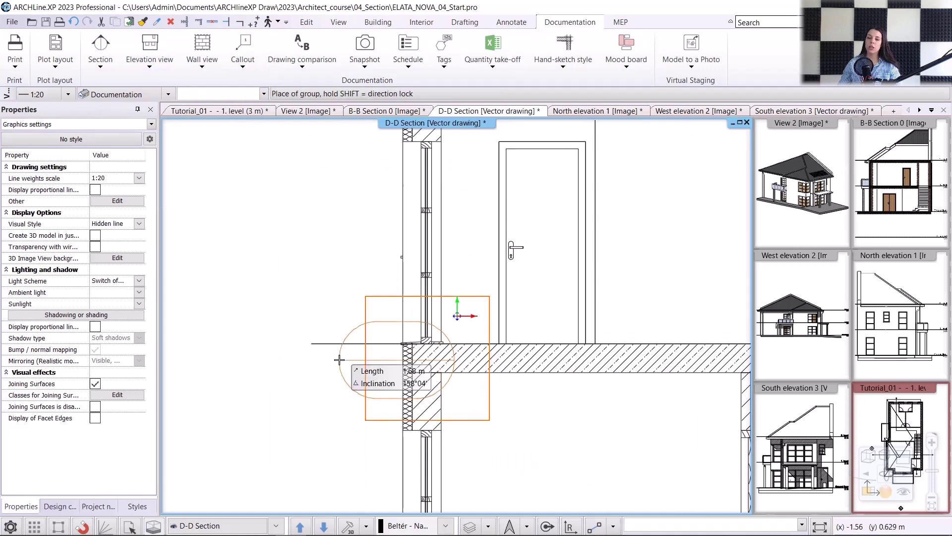
{"action": "scroll", "coordinate": [339, 359], "scroll_direction": "down", "scroll_amount": 3}
{"action": "left_click", "coordinate": [270, 298]}
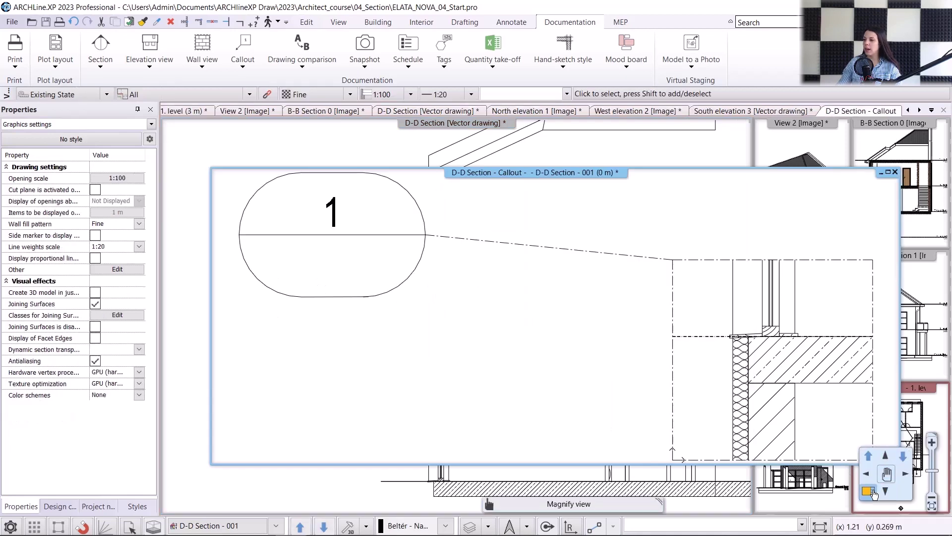
- Replace the callout view's content with the raster image Detail-of-the-connection-between-wall-and-floor from the Architect_course 04_Section folder
{"action": "left_click", "coordinate": [651, 428]}
{"action": "scroll", "coordinate": [649, 426], "scroll_direction": "down", "scroll_amount": 1}
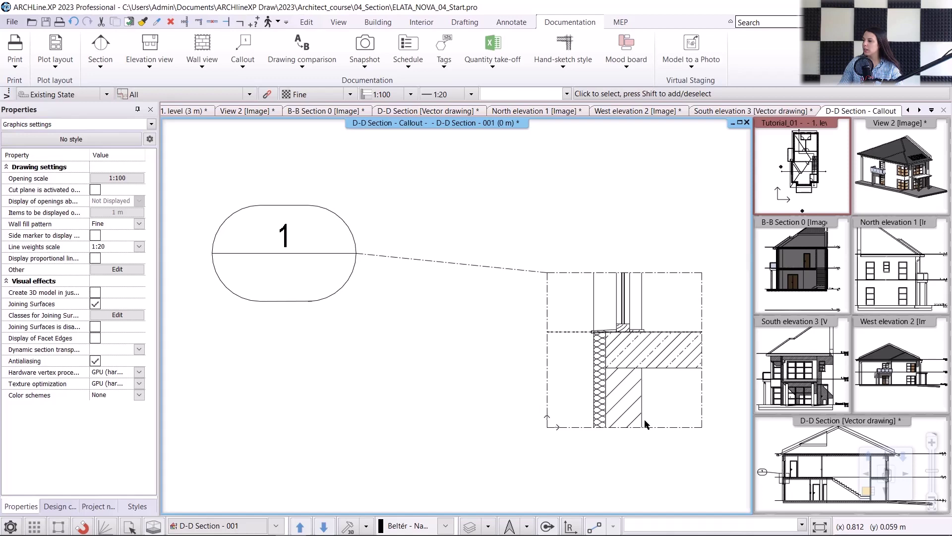
{"action": "left_click", "coordinate": [641, 408]}
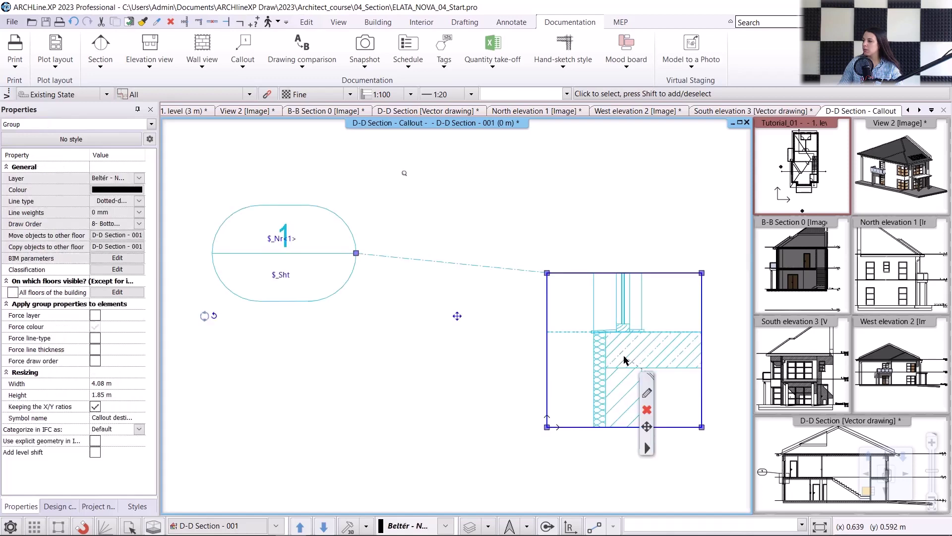
{"action": "left_click", "coordinate": [645, 447]}
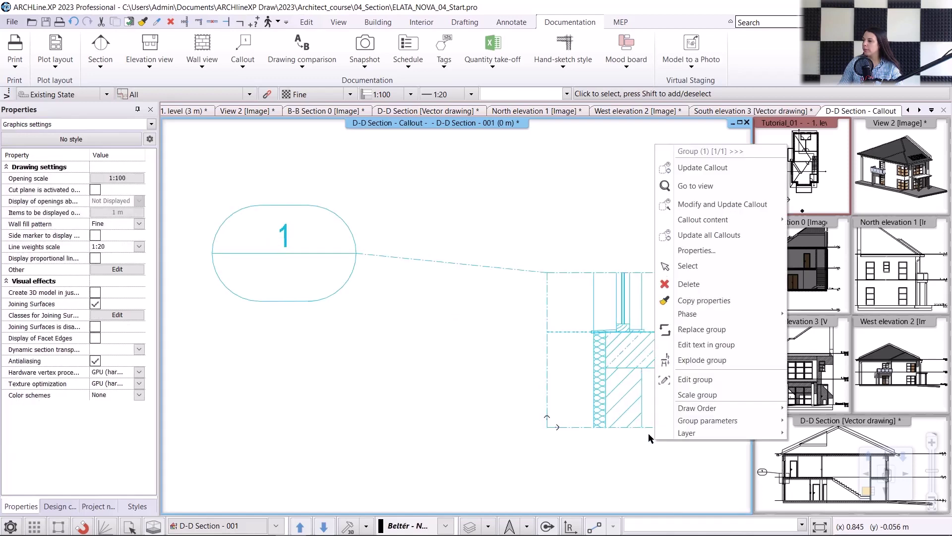
{"action": "mouse_move", "coordinate": [721, 219]}
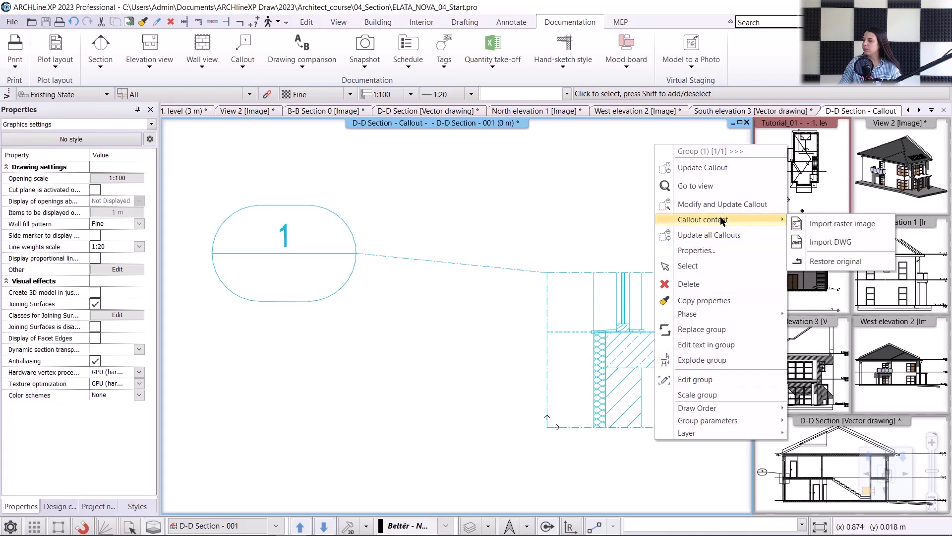
{"action": "left_click", "coordinate": [830, 227]}
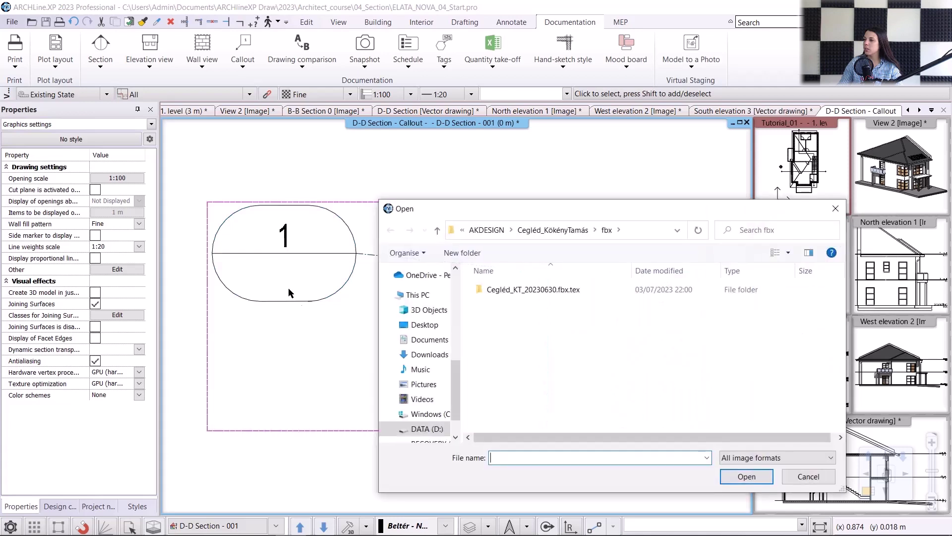
{"action": "left_click", "coordinate": [423, 342]}
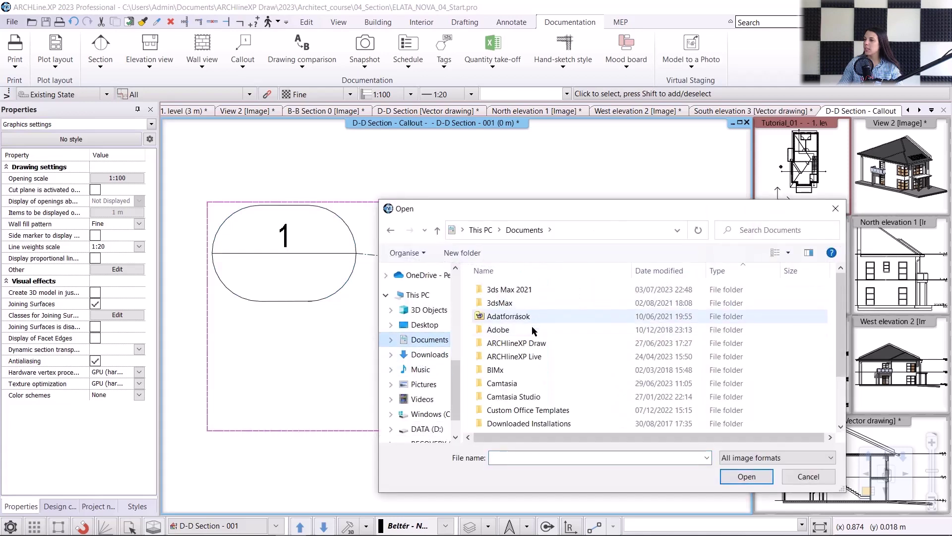
{"action": "double_click", "coordinate": [533, 348]}
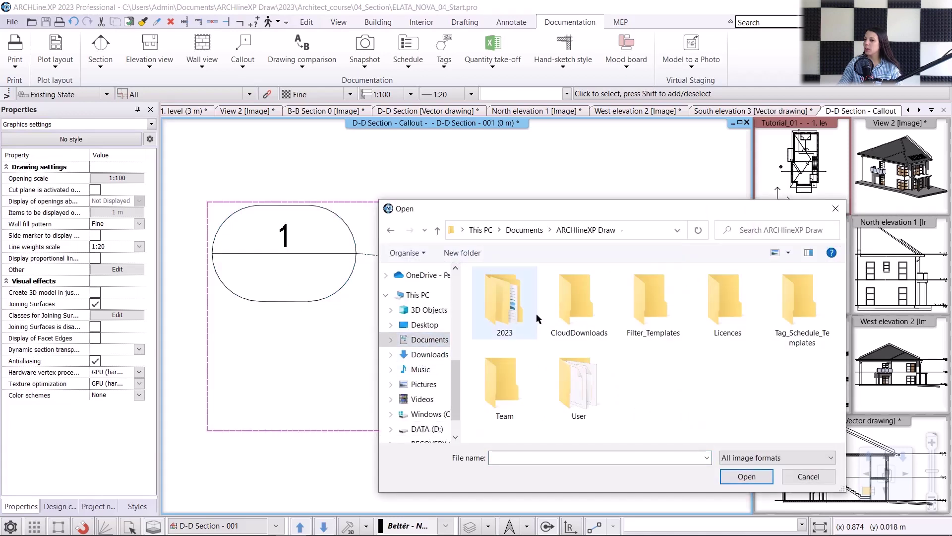
{"action": "double_click", "coordinate": [511, 305]}
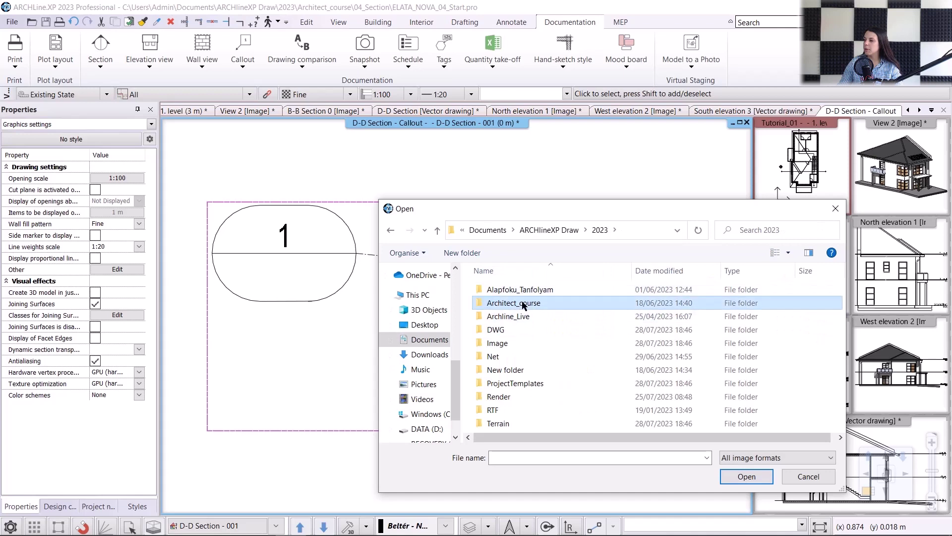
{"action": "double_click", "coordinate": [518, 303]}
{"action": "double_click", "coordinate": [506, 330]}
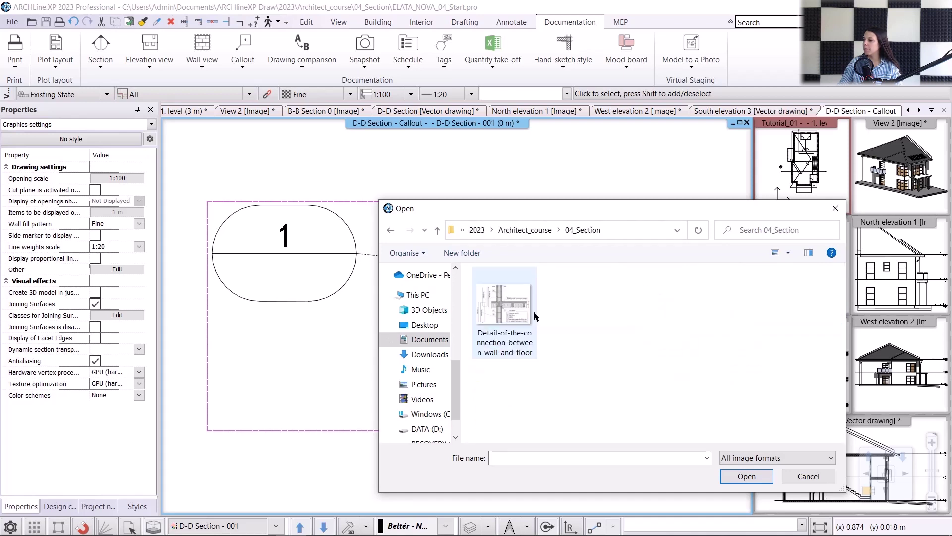
{"action": "double_click", "coordinate": [520, 310]}
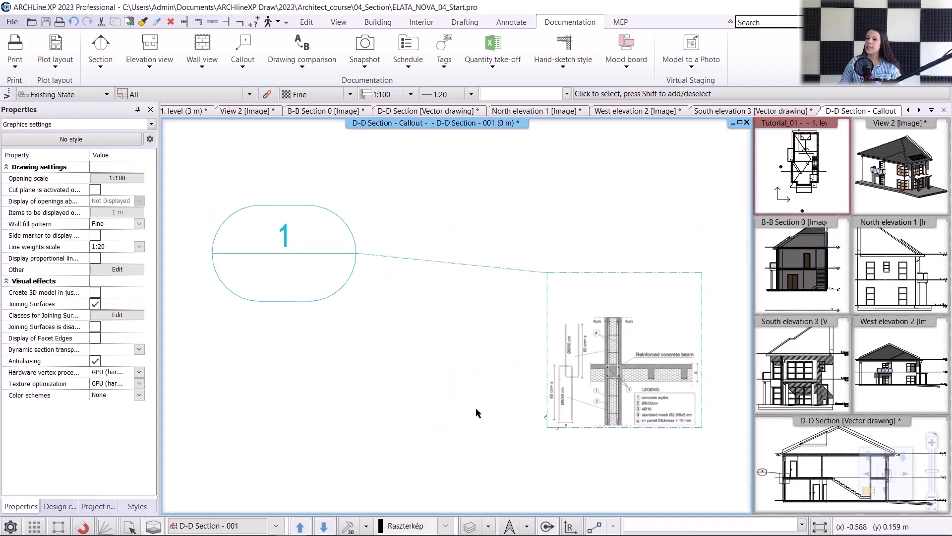
{"action": "left_click", "coordinate": [476, 409]}
{"action": "scroll", "coordinate": [627, 372], "scroll_direction": "down", "scroll_amount": 3}
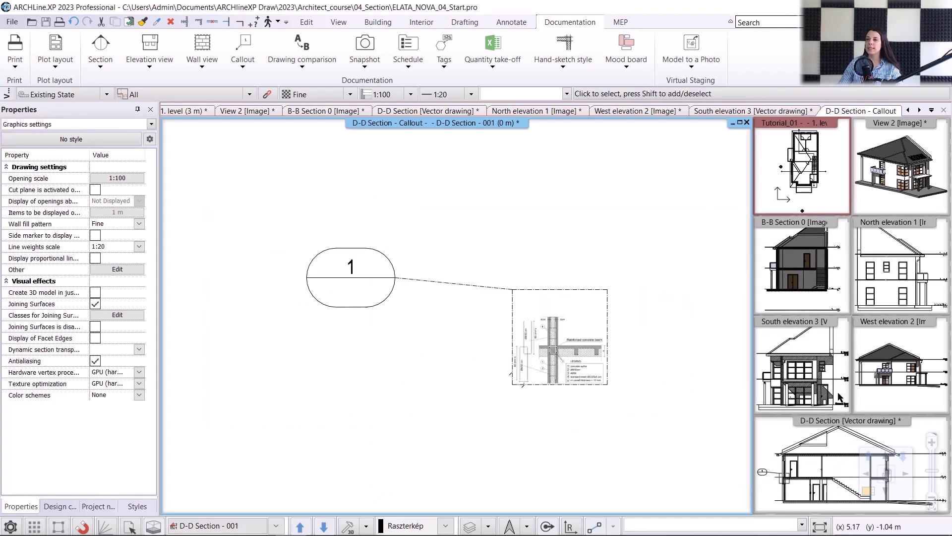
- Bring the D-D section into the main window and open the layer structure of the 1. level slab
{"action": "left_click", "coordinate": [889, 507]}
{"action": "left_click", "coordinate": [890, 506]}
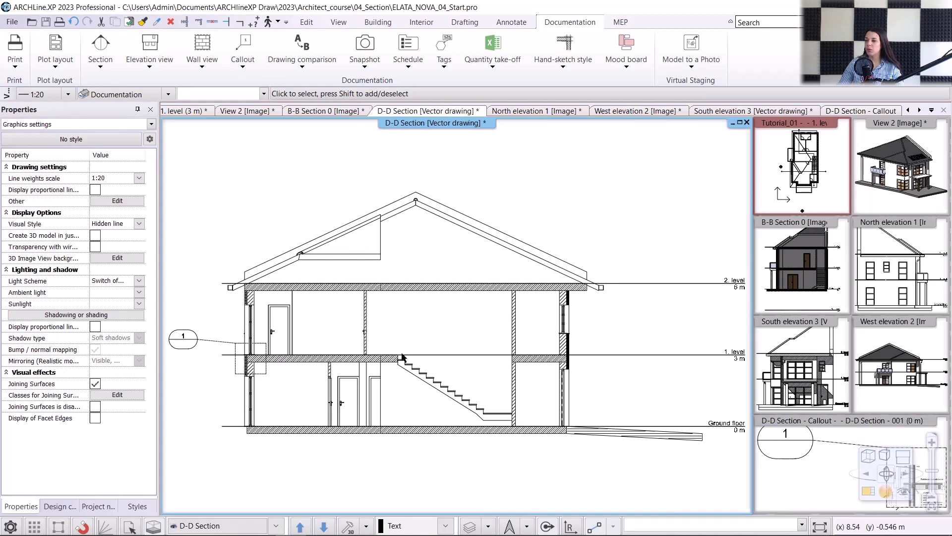
{"action": "scroll", "coordinate": [342, 339], "scroll_direction": "up", "scroll_amount": 3}
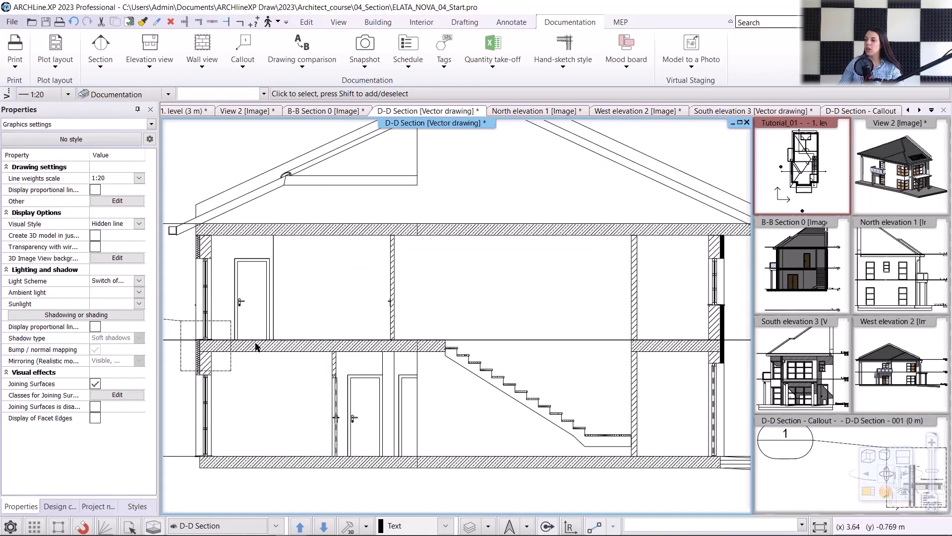
{"action": "left_click", "coordinate": [302, 347]}
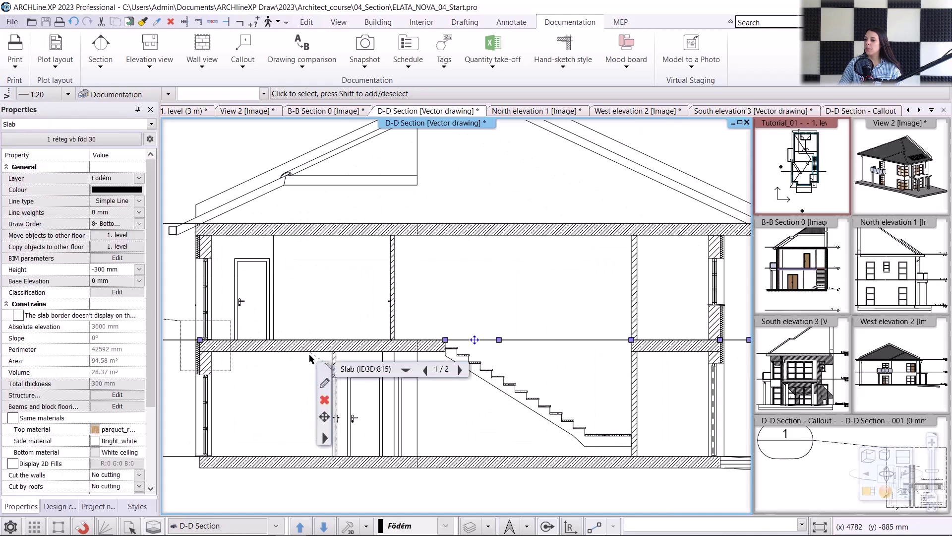
{"action": "left_click", "coordinate": [326, 382]}
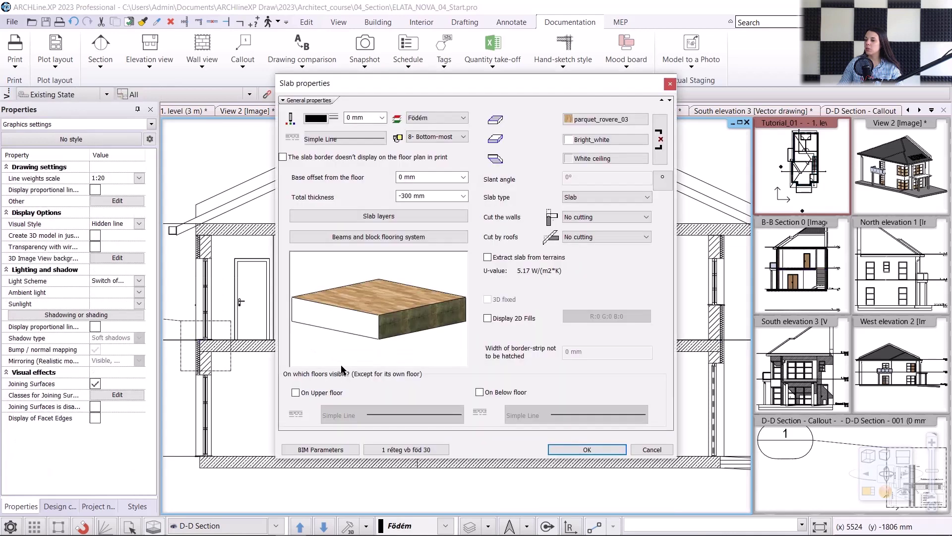
{"action": "left_click", "coordinate": [396, 217]}
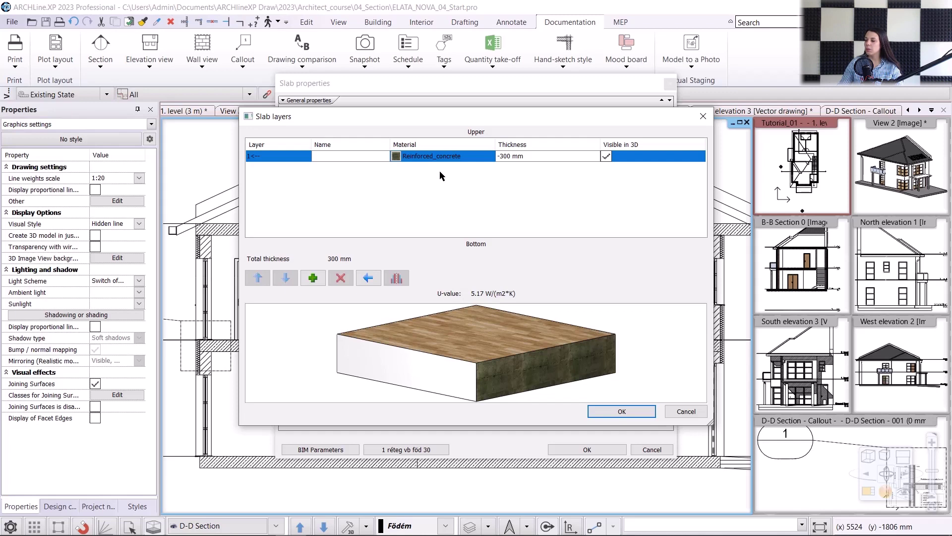
- Add a second layer to the slab, setting the upper layer's thickness to -100 mm and the lower one's to -200 mm
{"action": "left_click", "coordinate": [321, 280]}
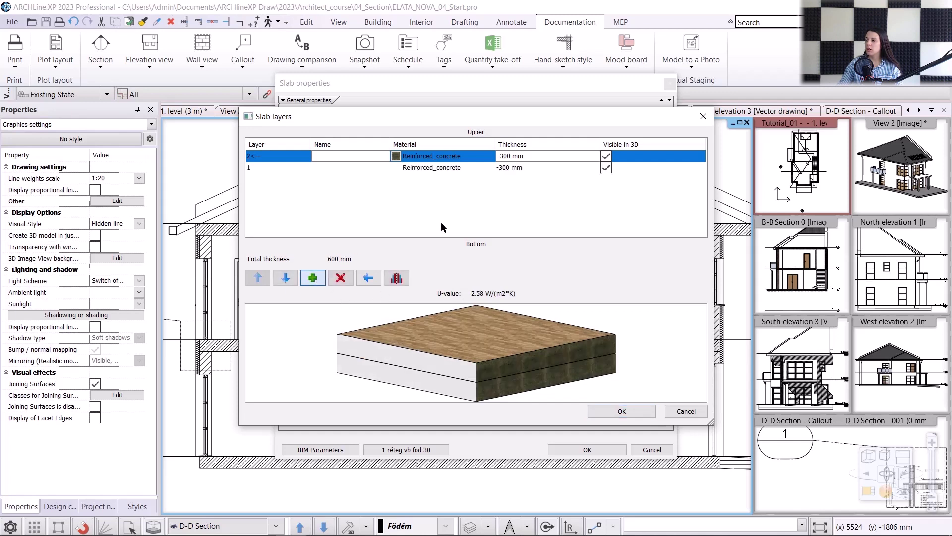
{"action": "left_click", "coordinate": [520, 156]}
{"action": "left_click_drag", "start_coordinate": [524, 155], "coordinate": [500, 156]}
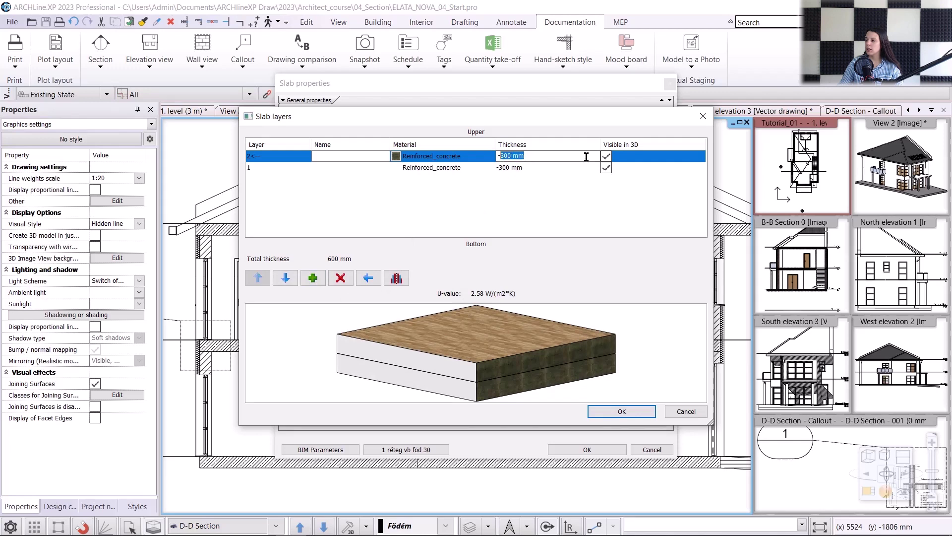
{"action": "type", "text": "-100"}
{"action": "left_click", "coordinate": [516, 168]}
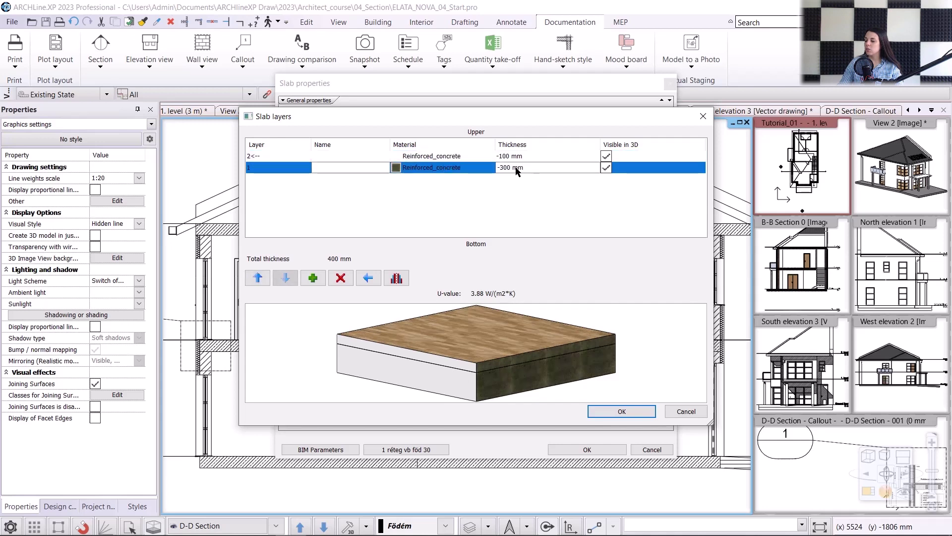
{"action": "left_click_drag", "start_coordinate": [513, 167], "coordinate": [503, 167]}
{"action": "type", "text": "200"}
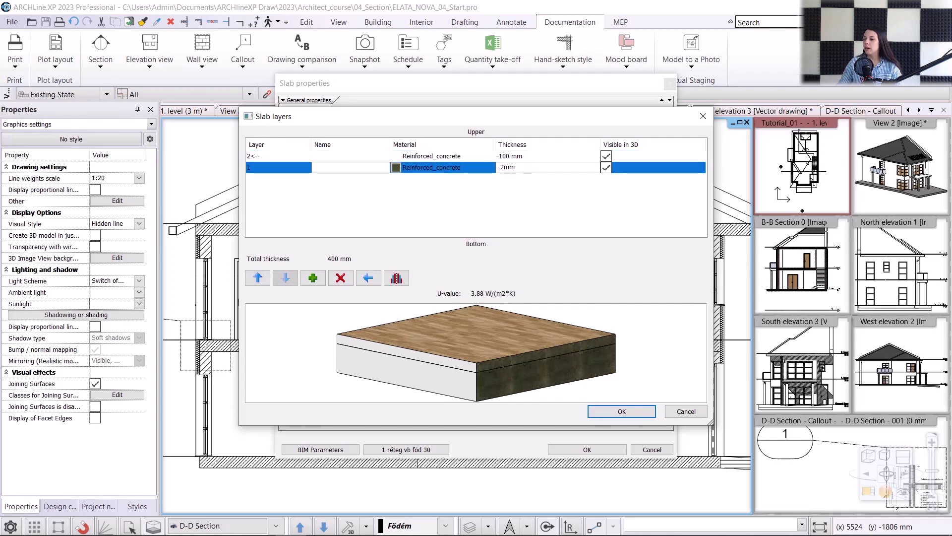
- Search the material library for "conc" and assign Prefab concrete to the slab's upper layer
{"action": "left_click", "coordinate": [404, 158]}
{"action": "left_click", "coordinate": [404, 157]}
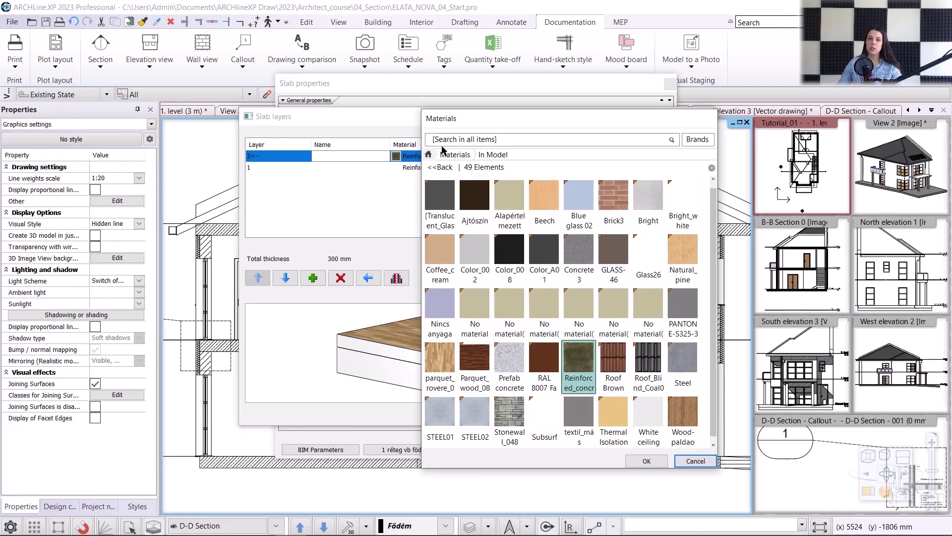
{"action": "left_click", "coordinate": [428, 155]}
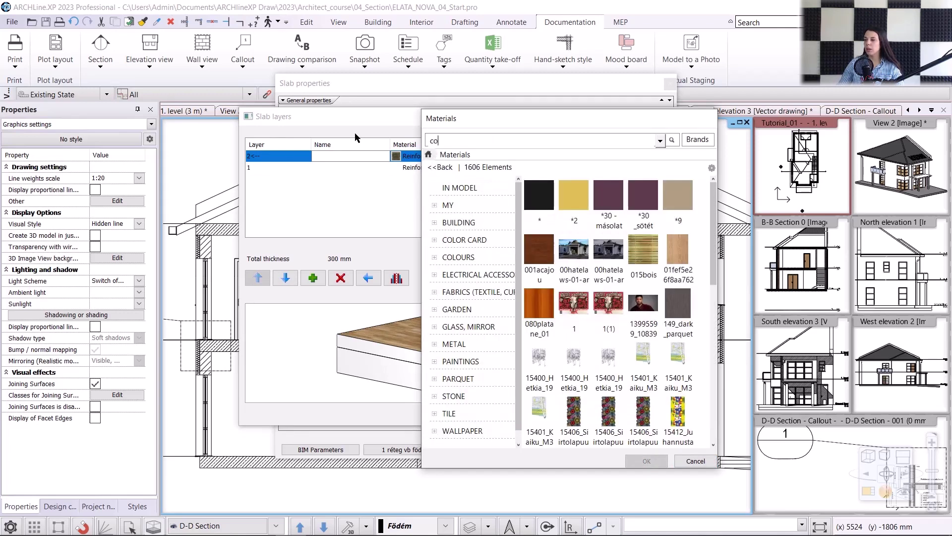
{"action": "key", "text": "Return"}
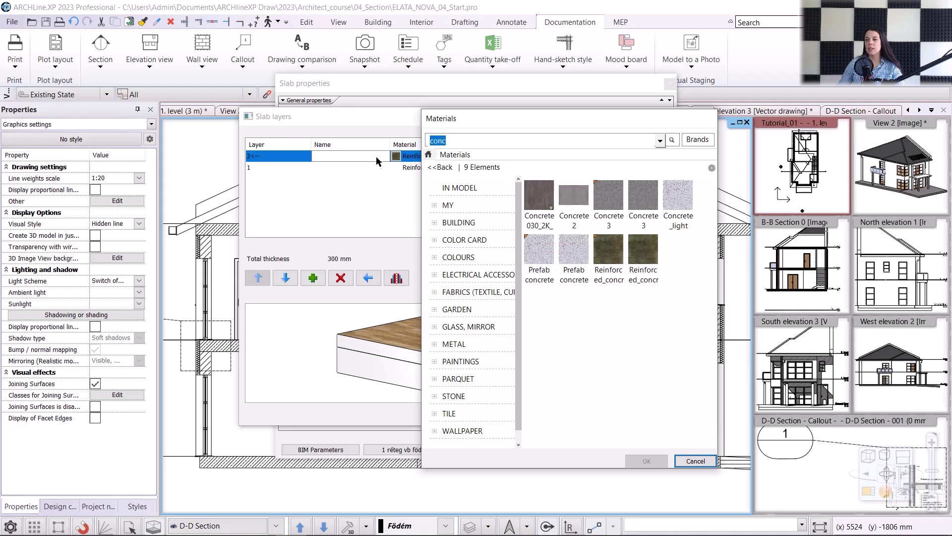
{"action": "left_click", "coordinate": [554, 255]}
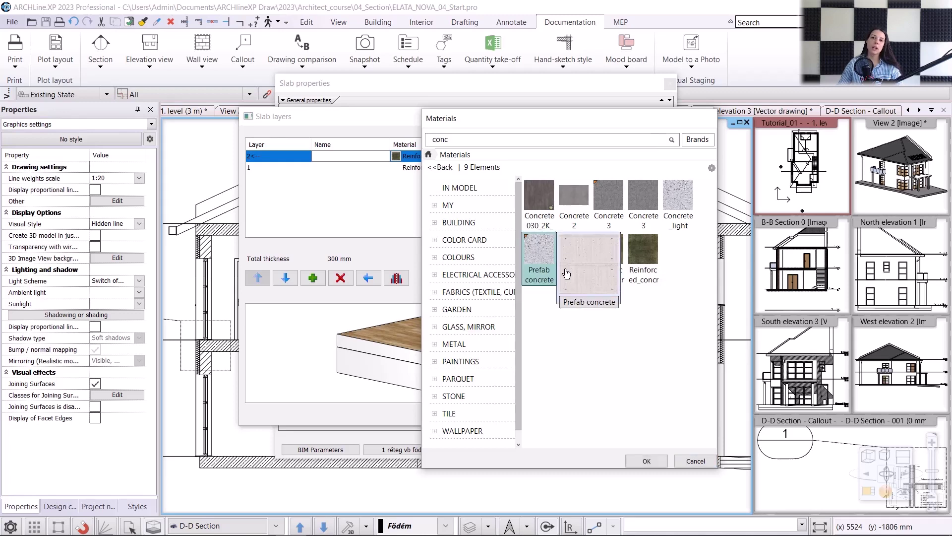
{"action": "left_click", "coordinate": [644, 461]}
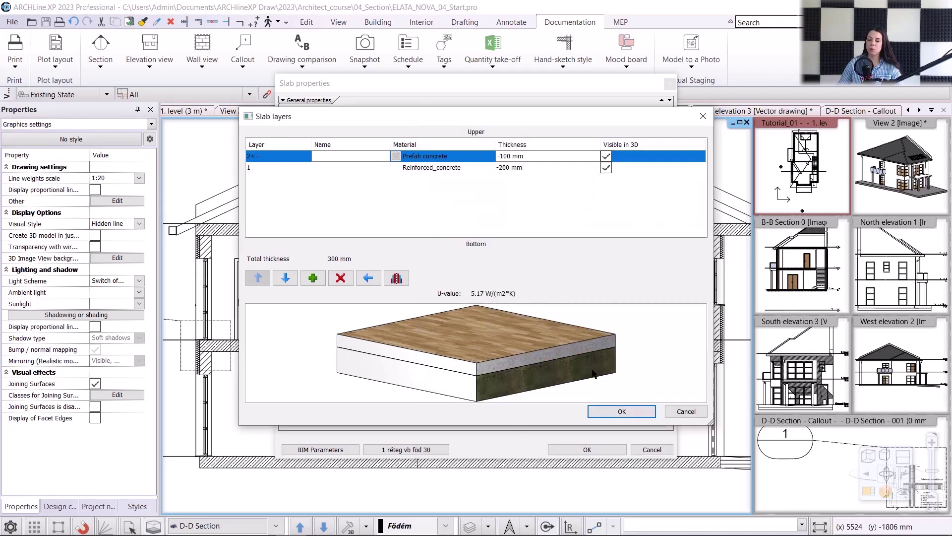
- Edit the Prefab concrete material, setting its section hatch to Concrete ISO
{"action": "left_click", "coordinate": [426, 159]}
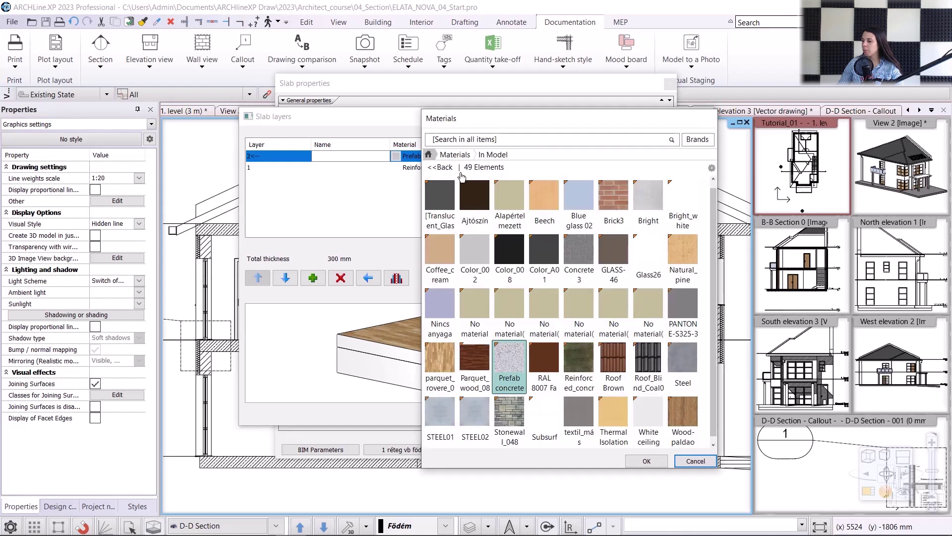
{"action": "left_click", "coordinate": [712, 168]}
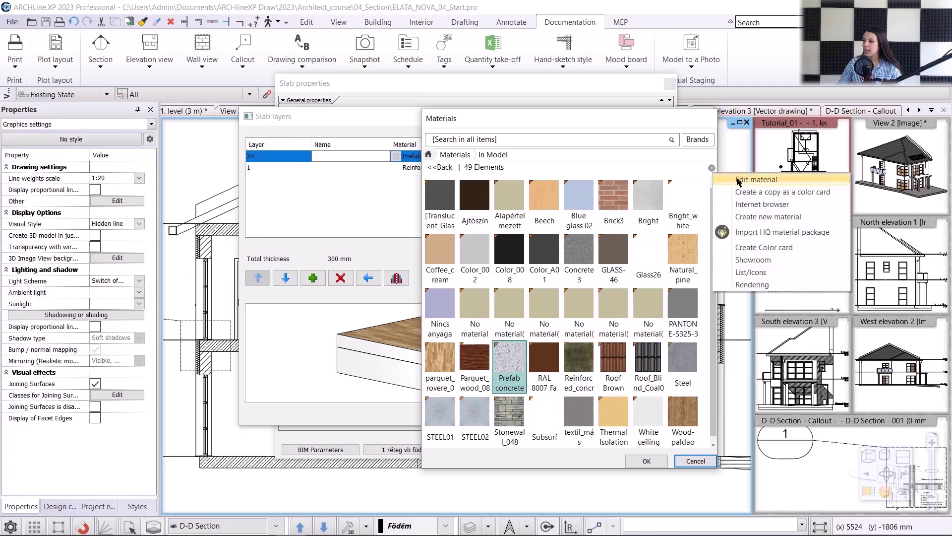
{"action": "left_click", "coordinate": [756, 179]}
{"action": "left_click", "coordinate": [725, 197]}
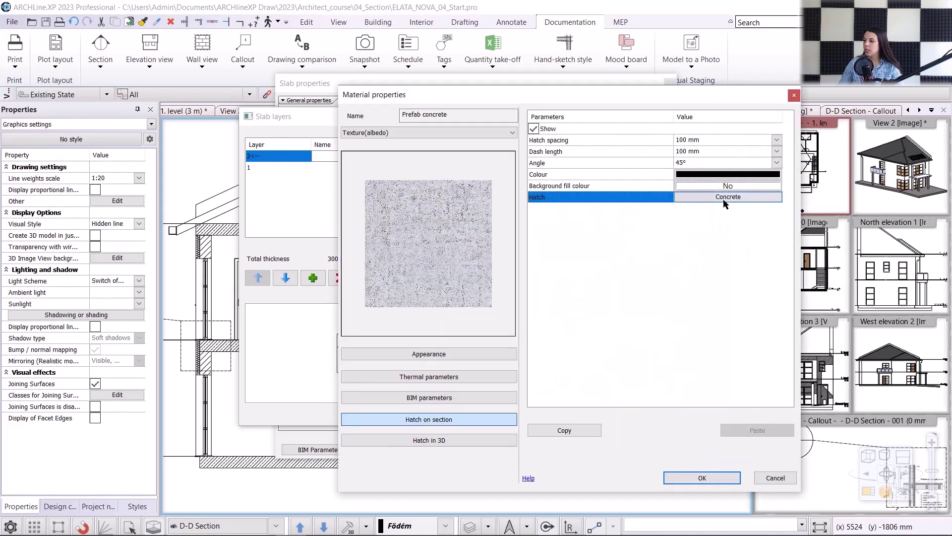
{"action": "left_click", "coordinate": [724, 197]}
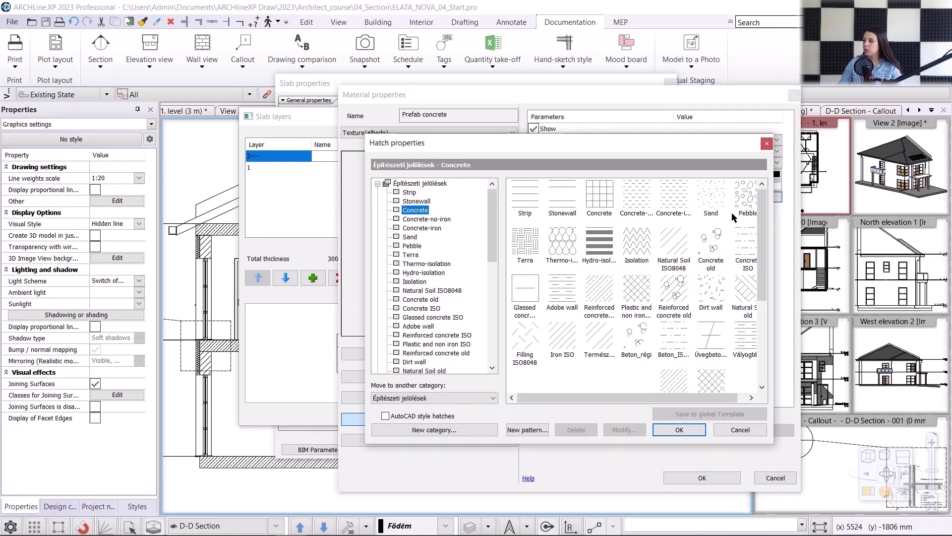
{"action": "left_click", "coordinate": [735, 256]}
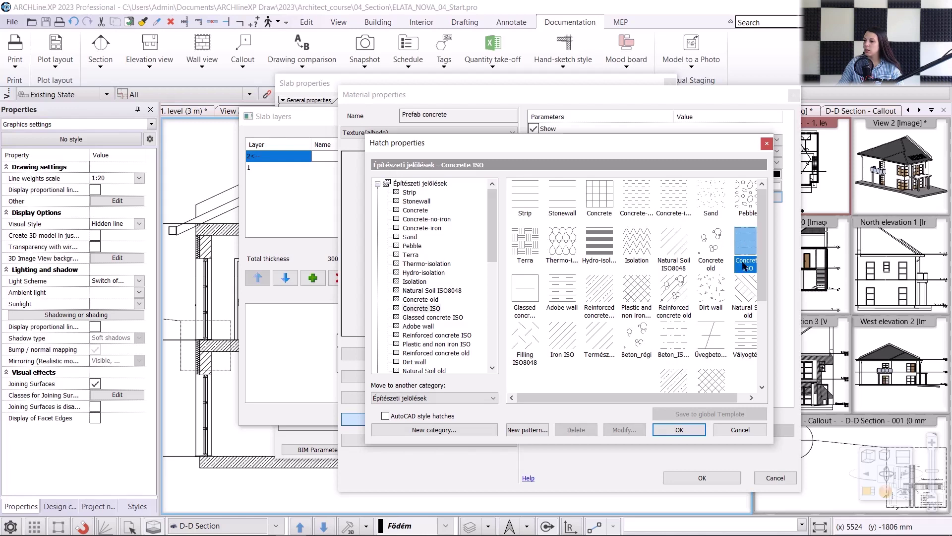
{"action": "left_click", "coordinate": [679, 430]}
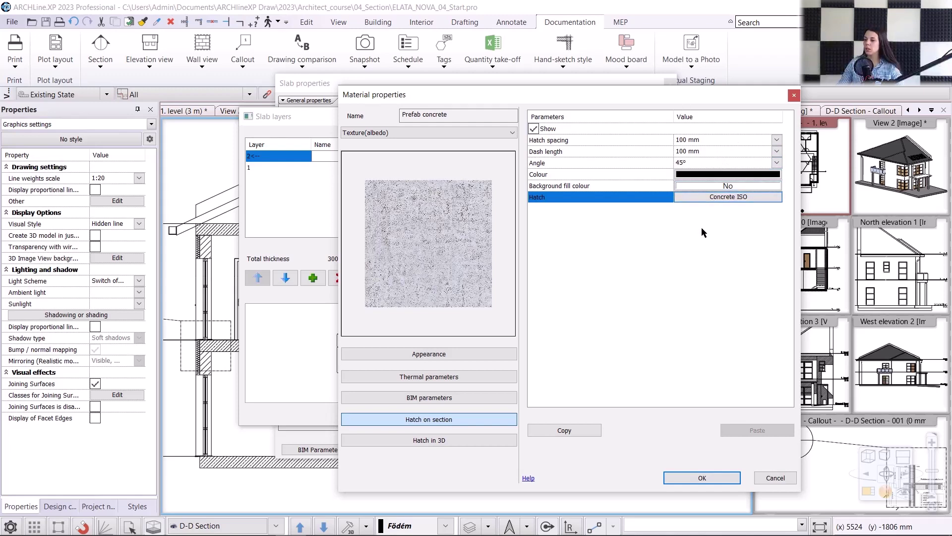
{"action": "left_click", "coordinate": [688, 477]}
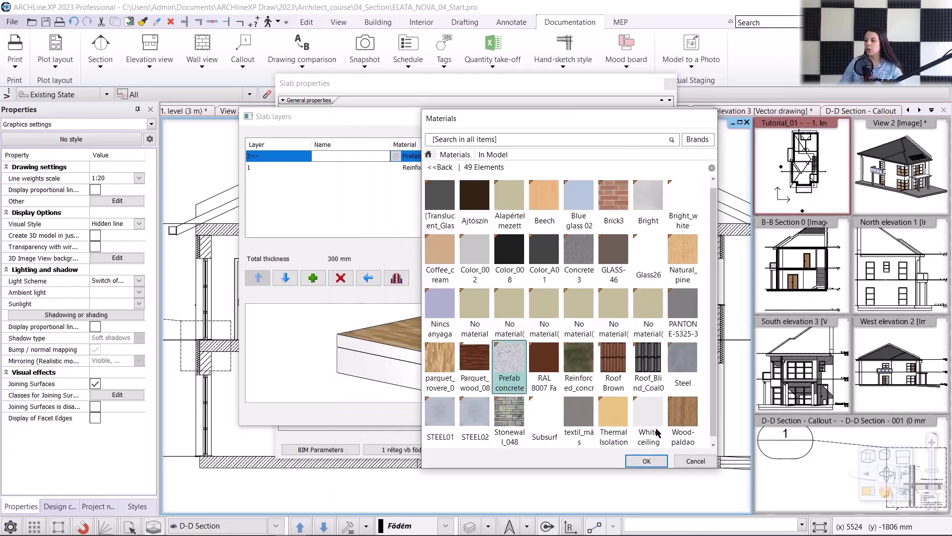
- Apply the new layer structure and materials to the slab and refresh the D-D section drawing
{"action": "left_click", "coordinate": [646, 461]}
{"action": "left_click", "coordinate": [621, 411]}
{"action": "left_click", "coordinate": [607, 451]}
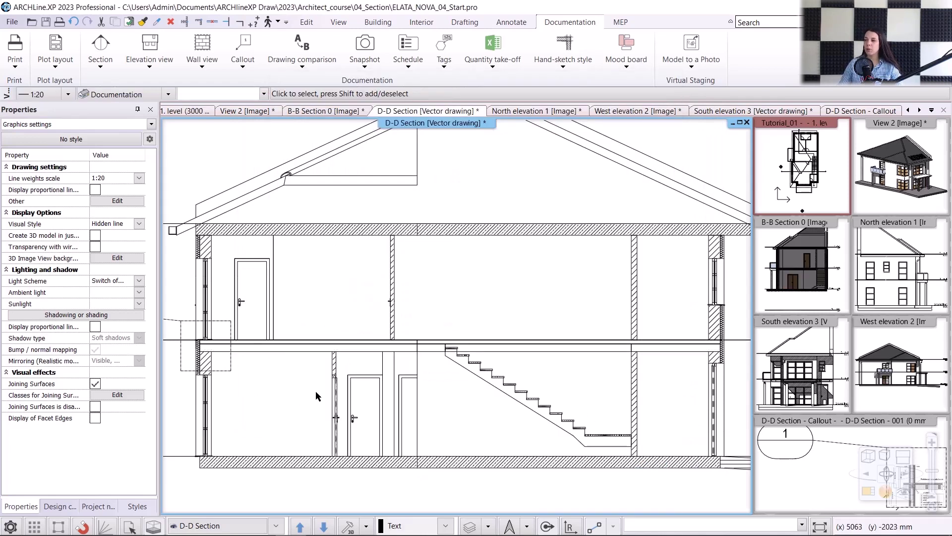
{"action": "left_click", "coordinate": [350, 525]}
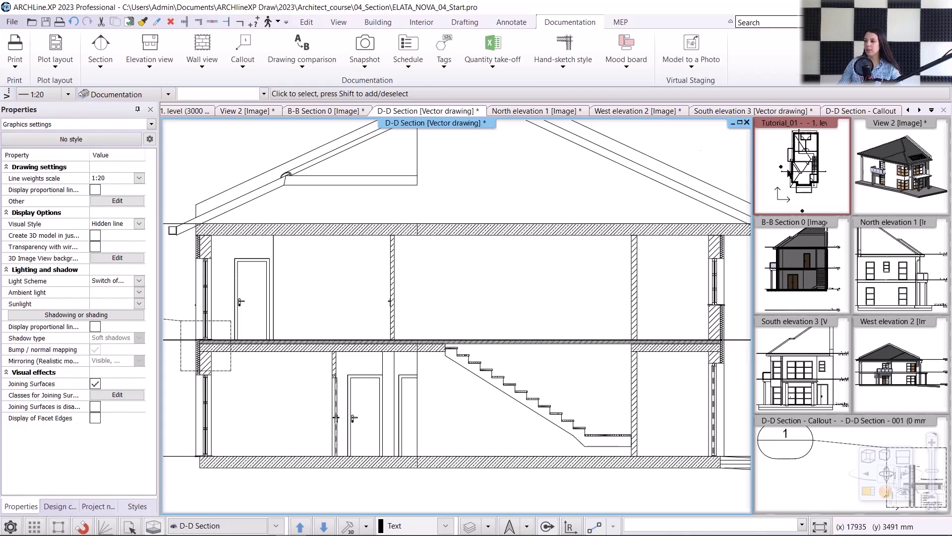
- Cut a rectangular hole in the 1. level slab over the full staircase opening on the floor plan
{"action": "left_click", "coordinate": [187, 112]}
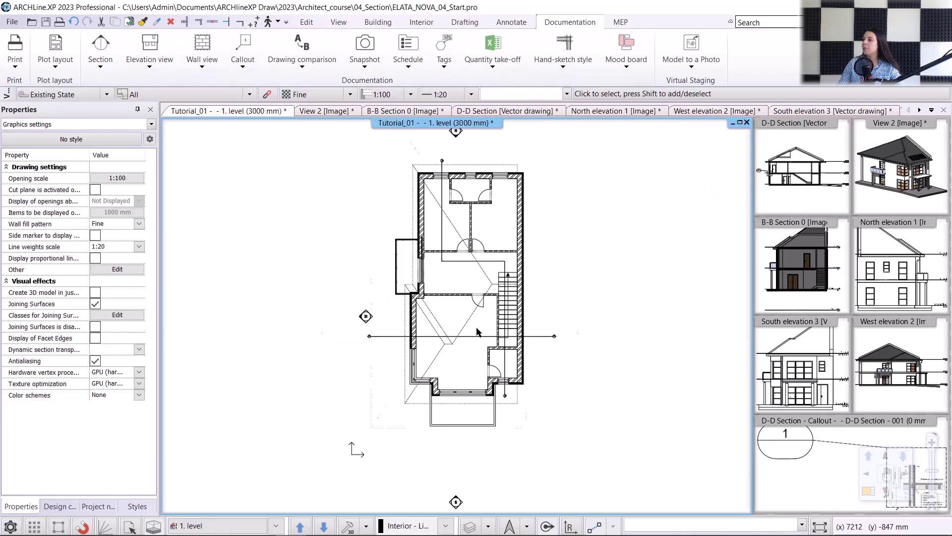
{"action": "scroll", "coordinate": [505, 200], "scroll_direction": "up", "scroll_amount": 3}
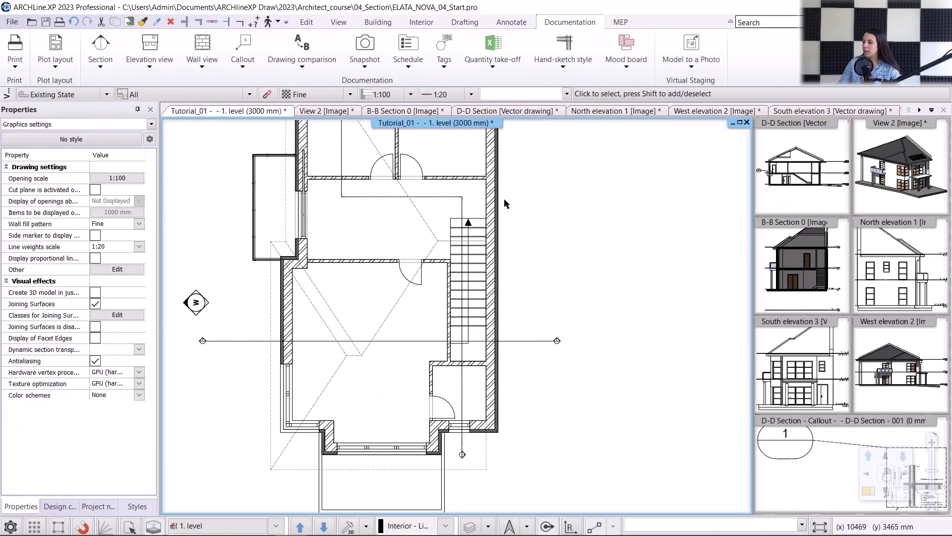
{"action": "left_click", "coordinate": [504, 199]}
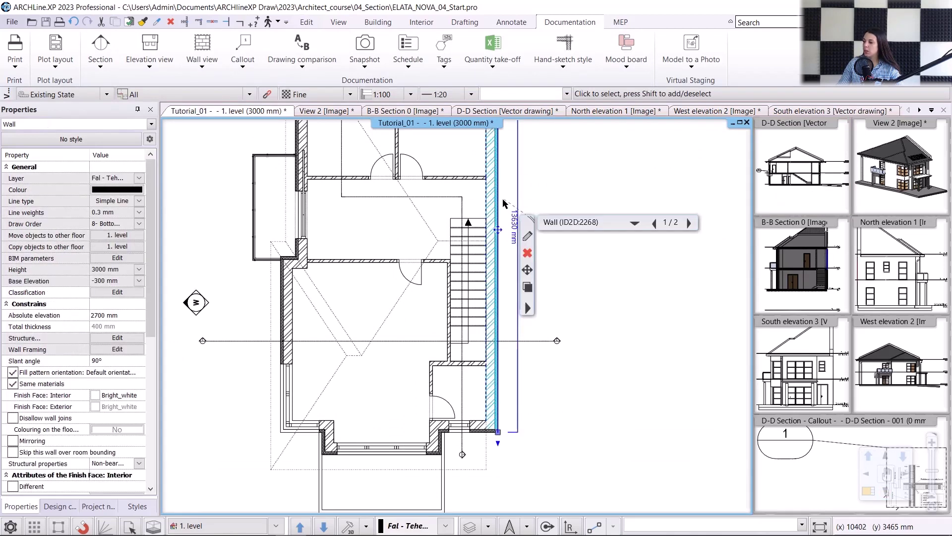
{"action": "left_click", "coordinate": [634, 224]}
{"action": "left_click", "coordinate": [615, 252]}
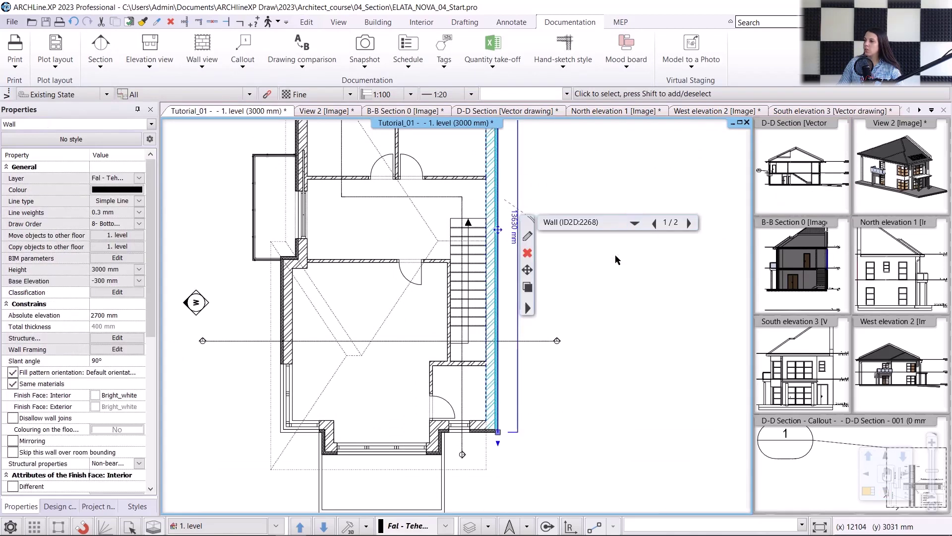
{"action": "left_click", "coordinate": [528, 308]}
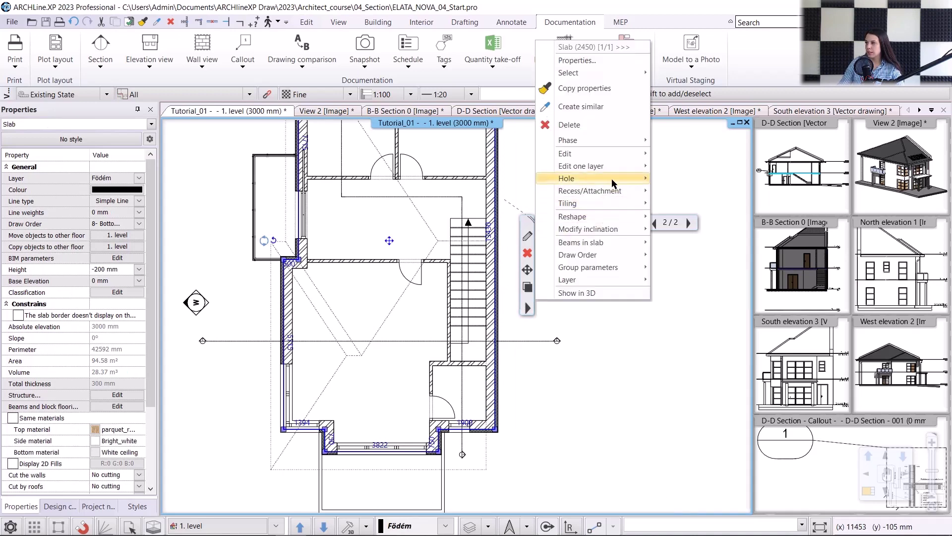
{"action": "mouse_move", "coordinate": [615, 183]}
{"action": "left_click", "coordinate": [686, 179]}
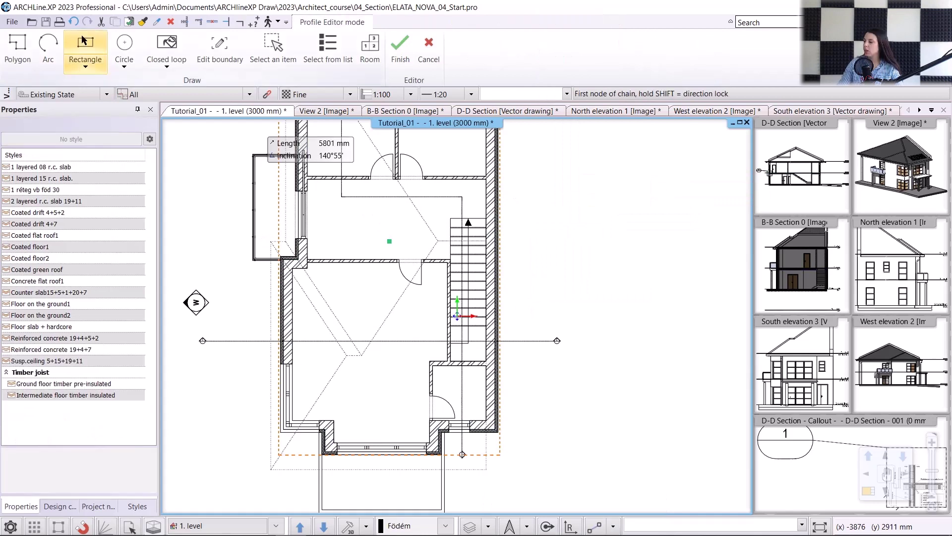
{"action": "scroll", "coordinate": [438, 157], "scroll_direction": "up", "scroll_amount": 3}
{"action": "left_click", "coordinate": [457, 258]}
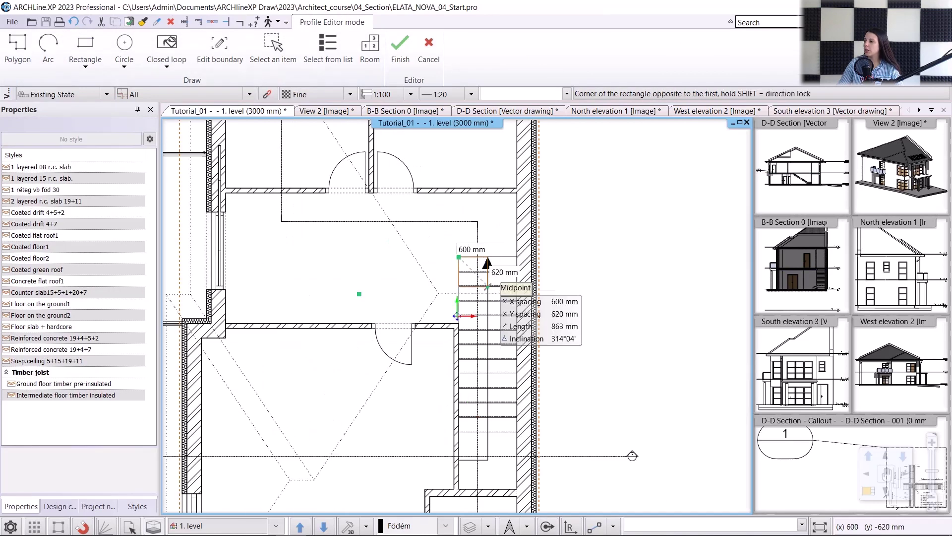
{"action": "middle_click_drag", "start_coordinate": [531, 387], "coordinate": [521, 337]}
{"action": "left_click", "coordinate": [506, 437]}
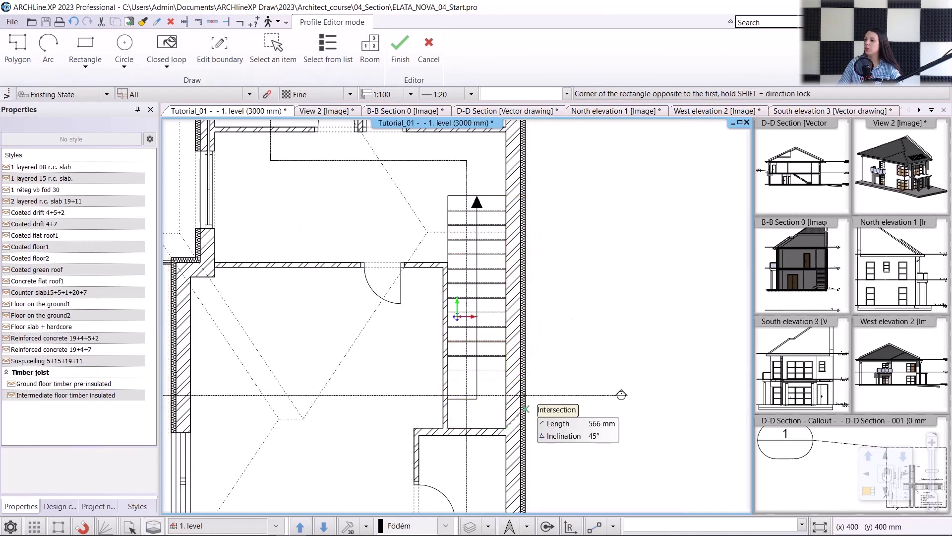
{"action": "key", "text": "Return"}
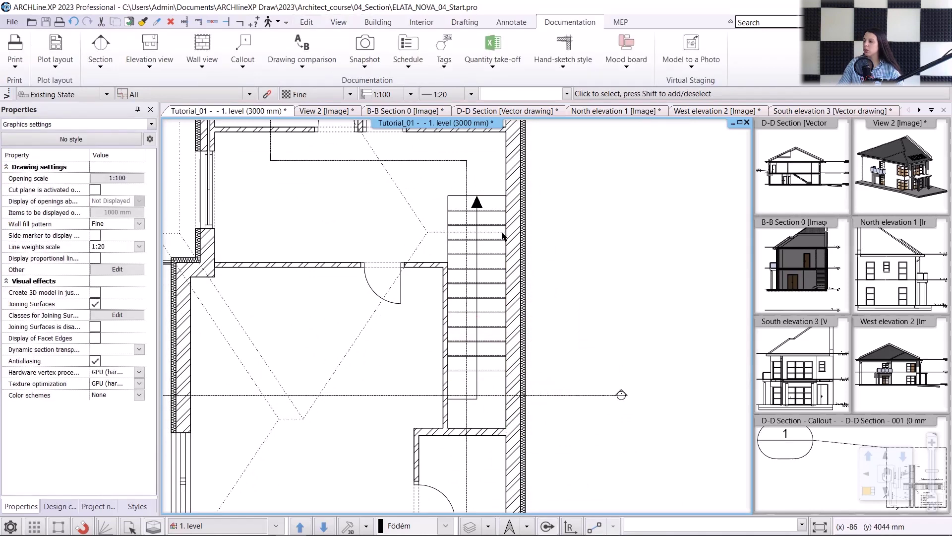
- Check the base offset bound of the upper-floor partition's wall layer in the D-D section
{"action": "left_click", "coordinate": [494, 111]}
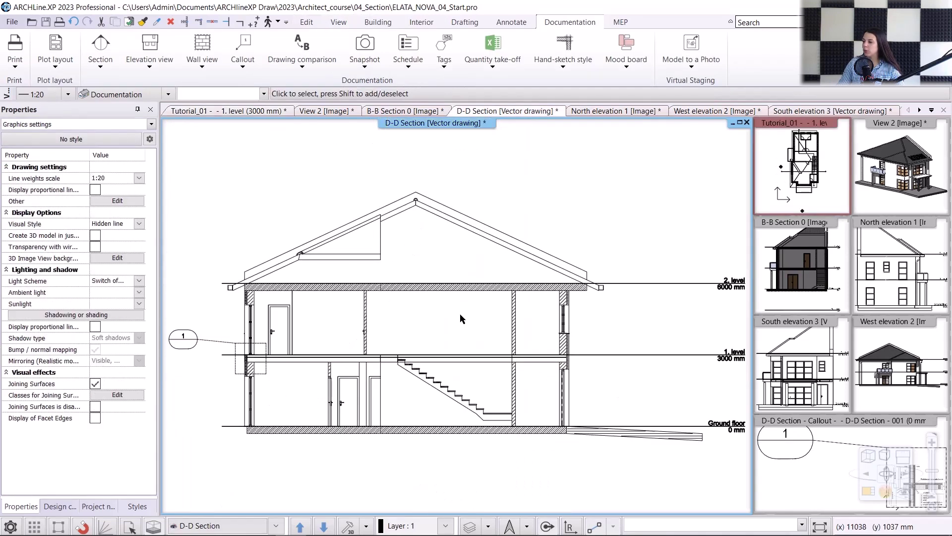
{"action": "scroll", "coordinate": [377, 350], "scroll_direction": "up", "scroll_amount": 1}
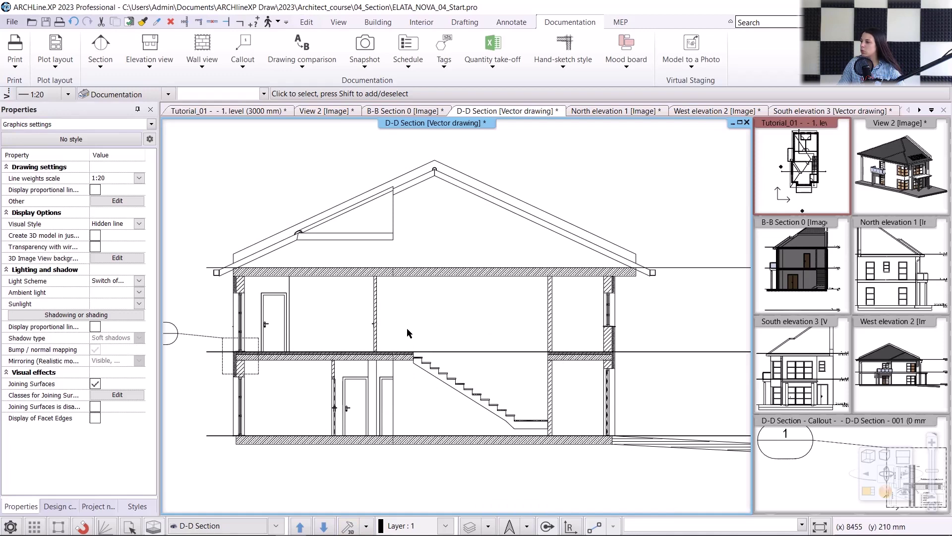
{"action": "scroll", "coordinate": [410, 343], "scroll_direction": "up", "scroll_amount": 5}
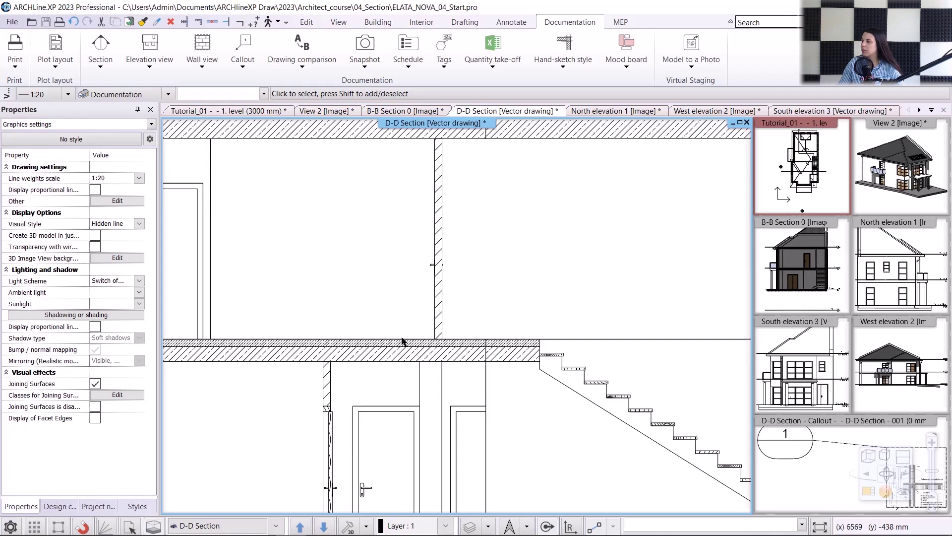
{"action": "left_click", "coordinate": [439, 327]}
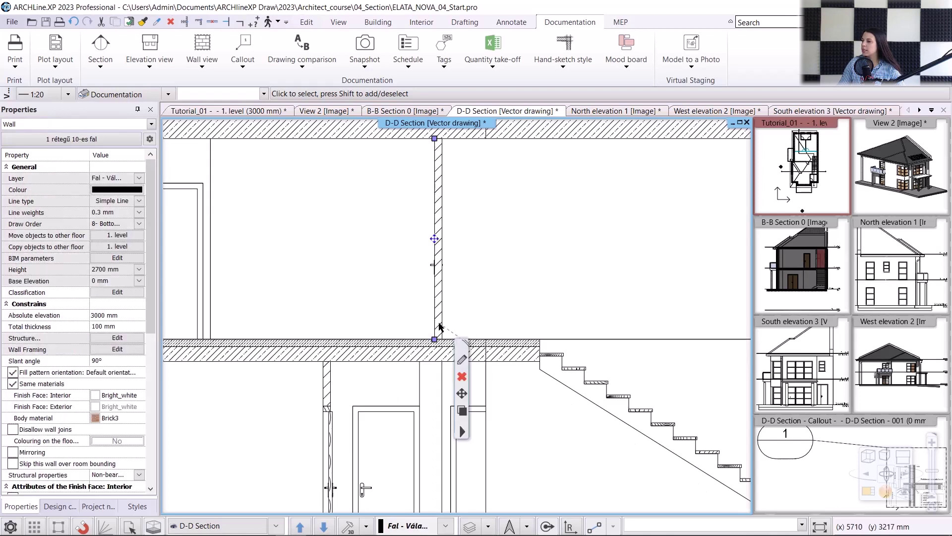
{"action": "left_click", "coordinate": [464, 366]}
{"action": "left_click", "coordinate": [404, 158]}
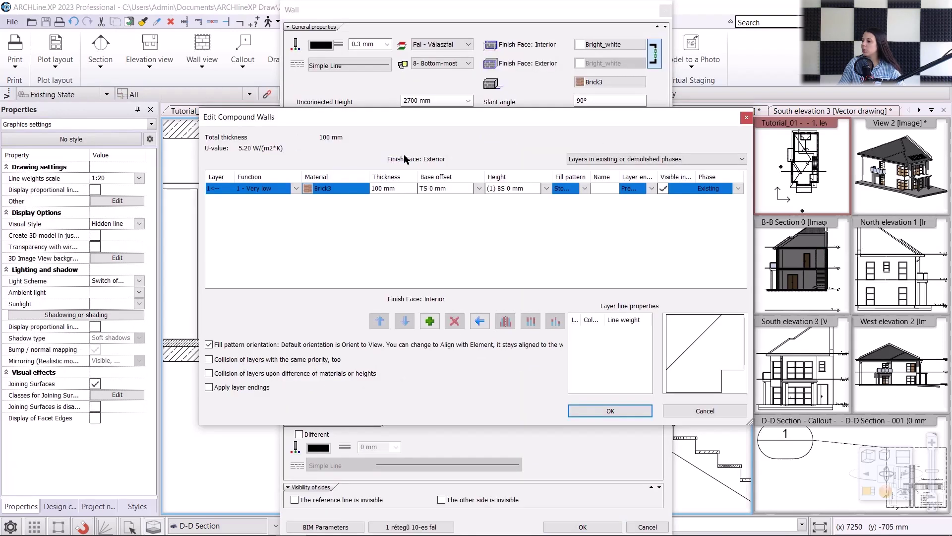
{"action": "left_click", "coordinate": [479, 188]}
{"action": "left_click", "coordinate": [473, 199]}
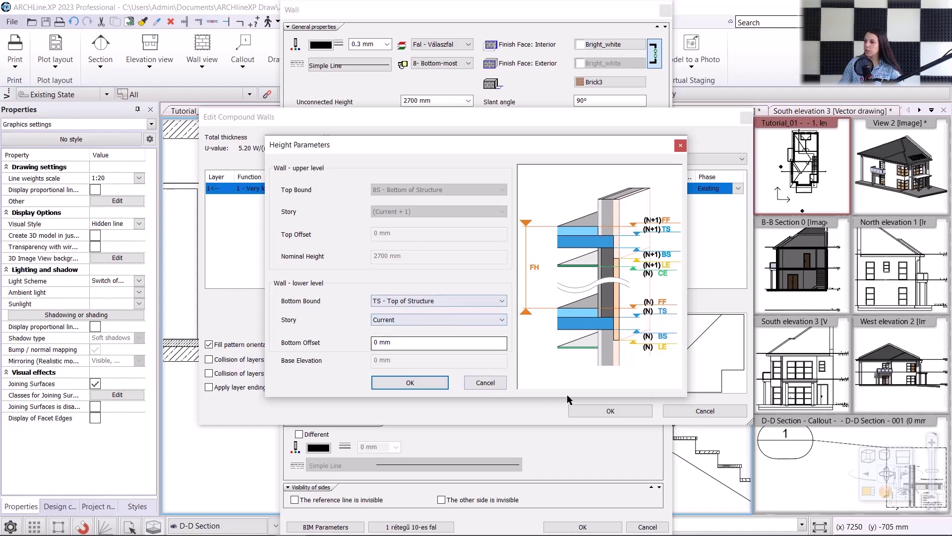
{"action": "left_click", "coordinate": [443, 385]}
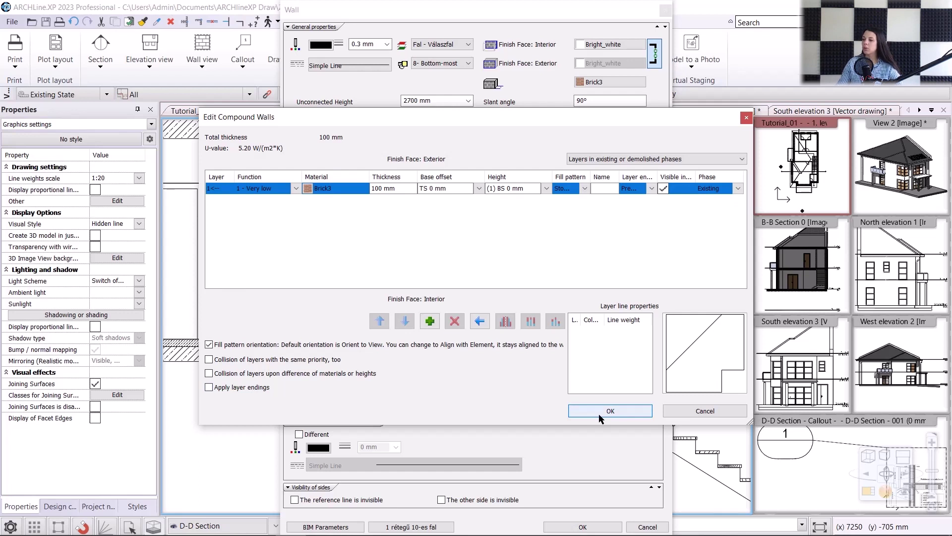
{"action": "left_click", "coordinate": [601, 412]}
{"action": "left_click", "coordinate": [583, 527]}
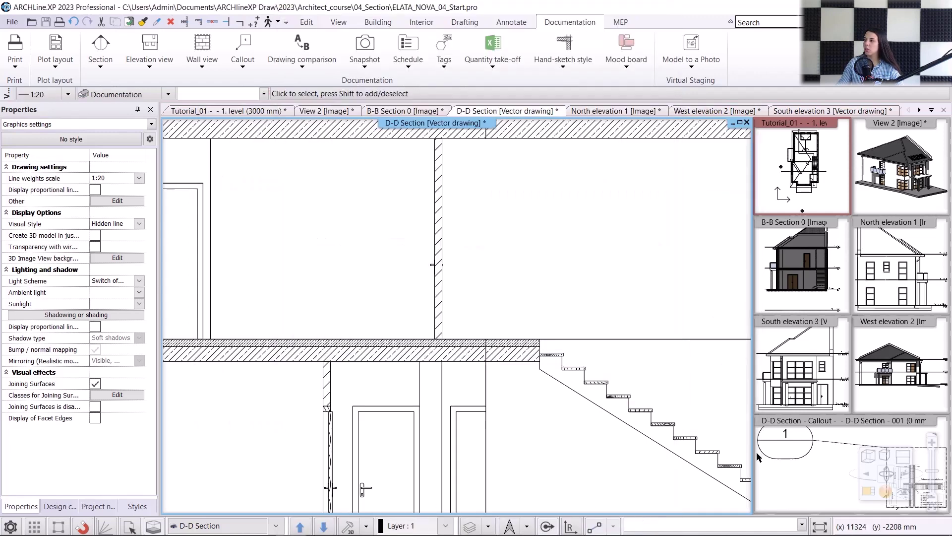
- Set the 1. level's Finish Floor offset to 0 and its Top of Structure offset to -100 mm
{"action": "left_click", "coordinate": [265, 111]}
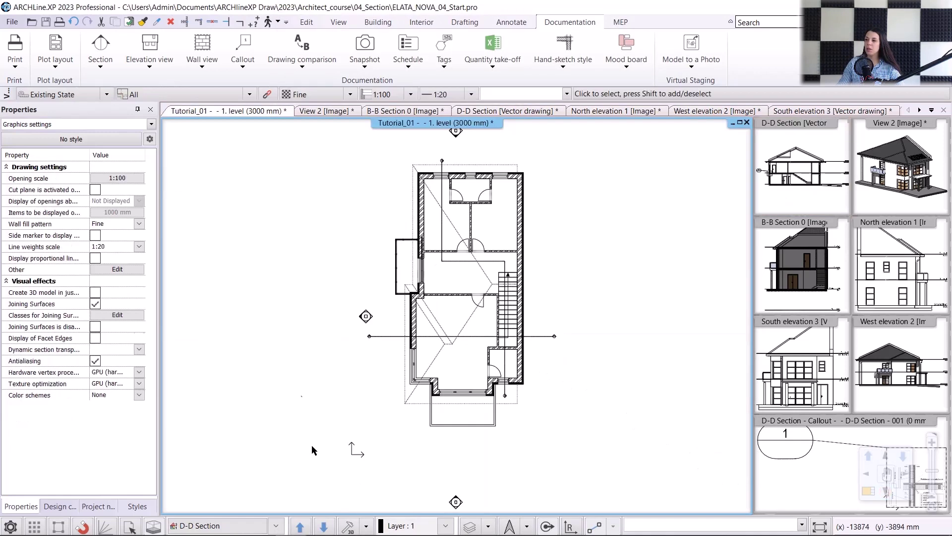
{"action": "left_click", "coordinate": [227, 522]}
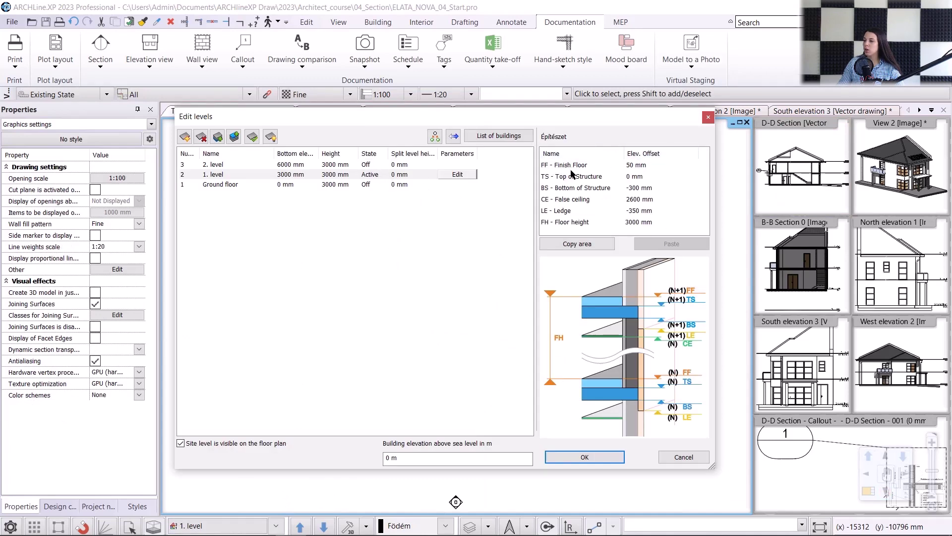
{"action": "double_click", "coordinate": [641, 165]}
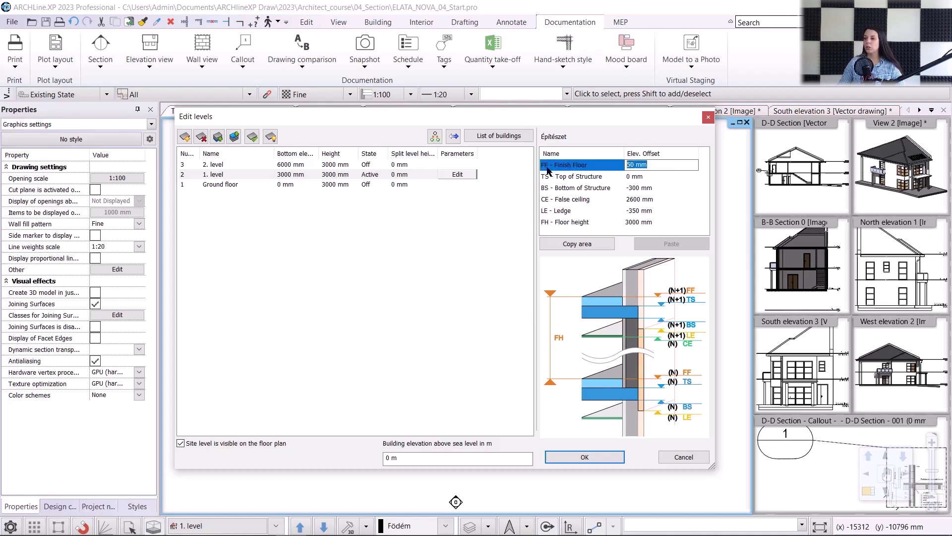
{"action": "type", "text": "0"}
{"action": "double_click", "coordinate": [633, 176]}
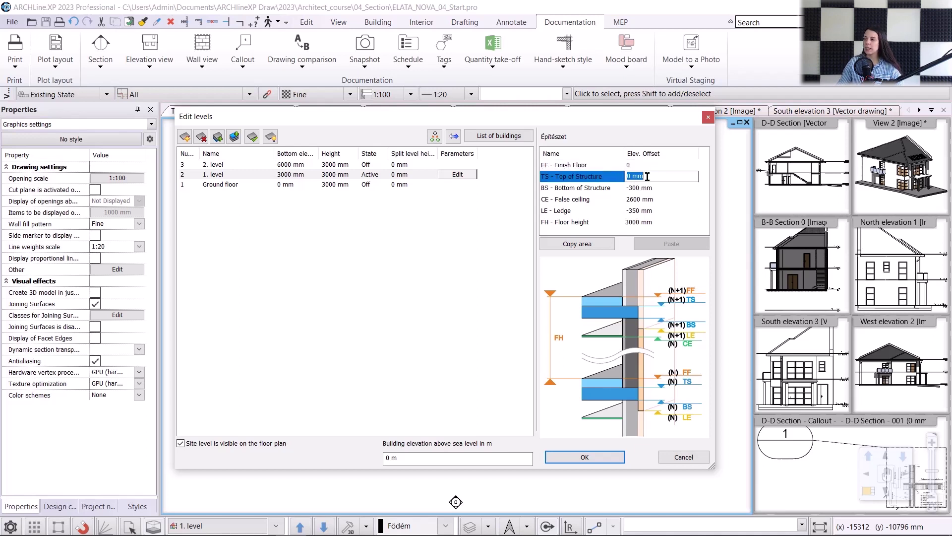
{"action": "type", "text": "-100"}
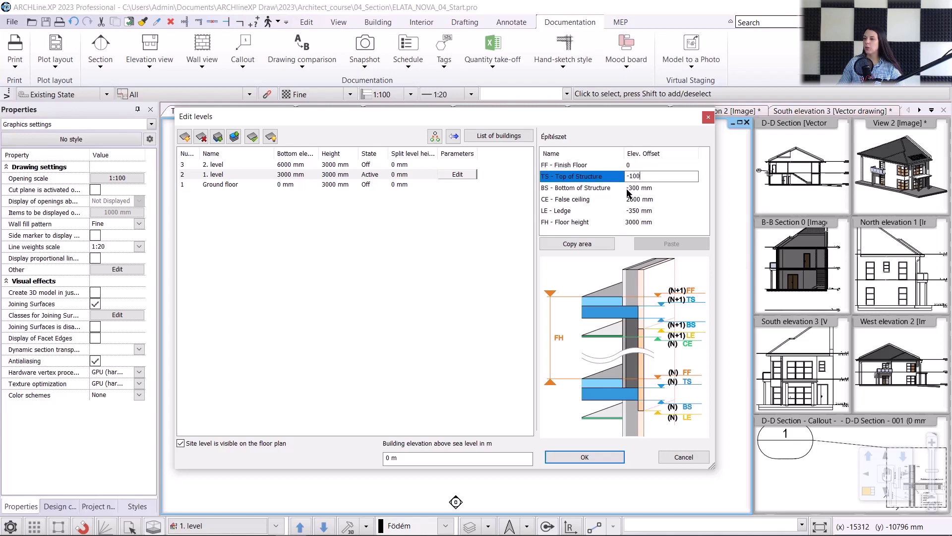
{"action": "left_click", "coordinate": [585, 458]}
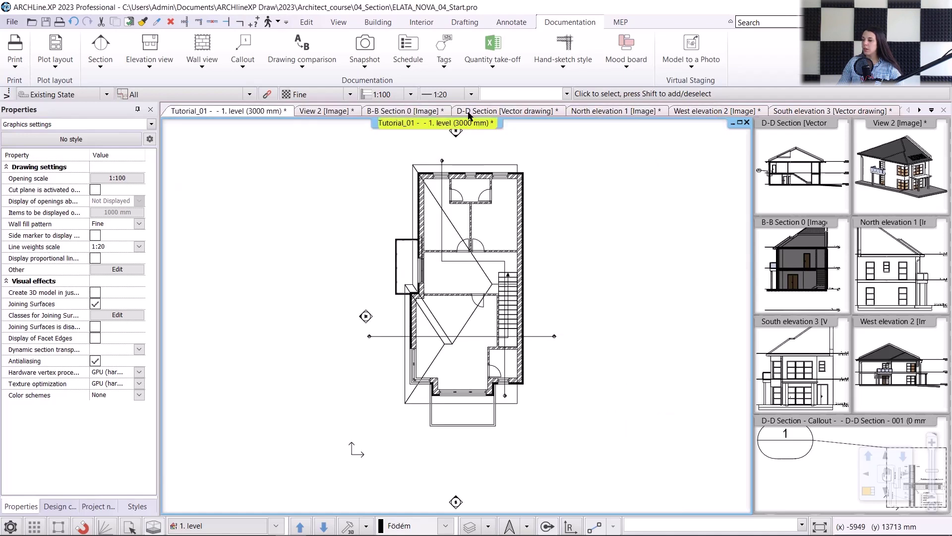
- Set the 1. level slab's bottom bound to FF - Finish Floor in the D-D section
{"action": "left_click", "coordinate": [507, 111]}
{"action": "scroll", "coordinate": [342, 355], "scroll_direction": "up", "scroll_amount": 3}
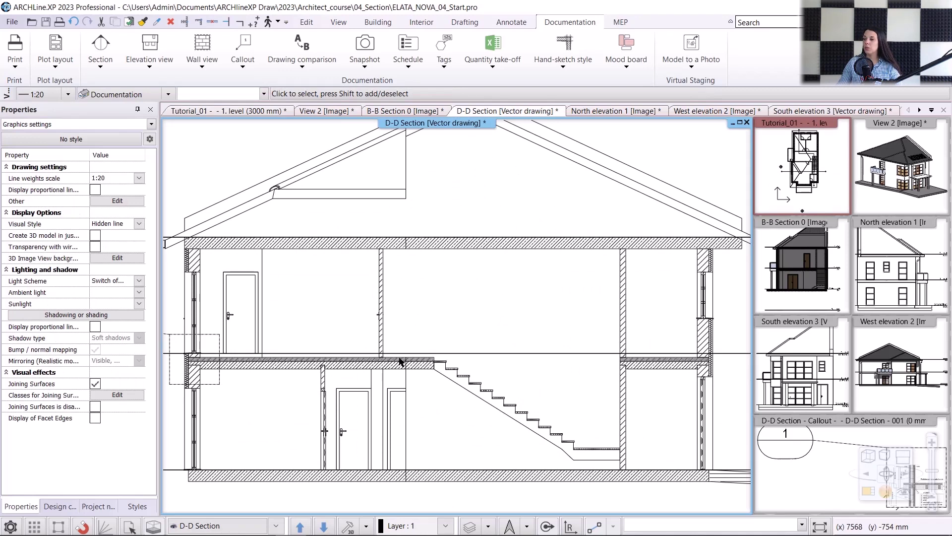
{"action": "left_click", "coordinate": [280, 371]}
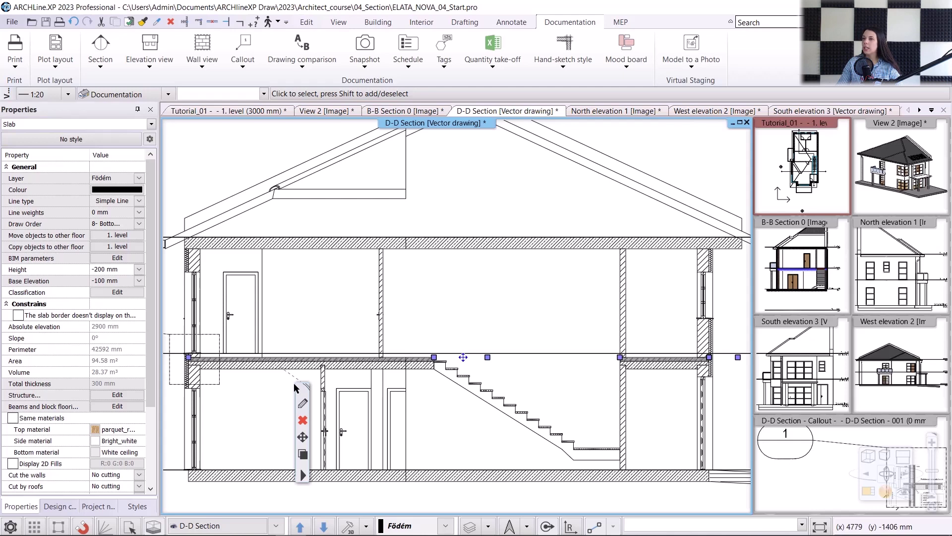
{"action": "left_click", "coordinate": [303, 404]}
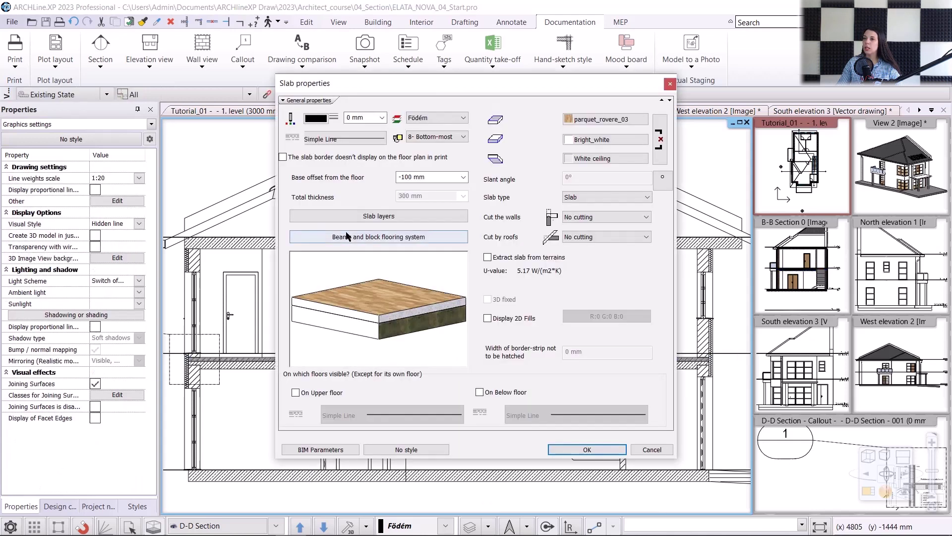
{"action": "left_click", "coordinate": [463, 177]}
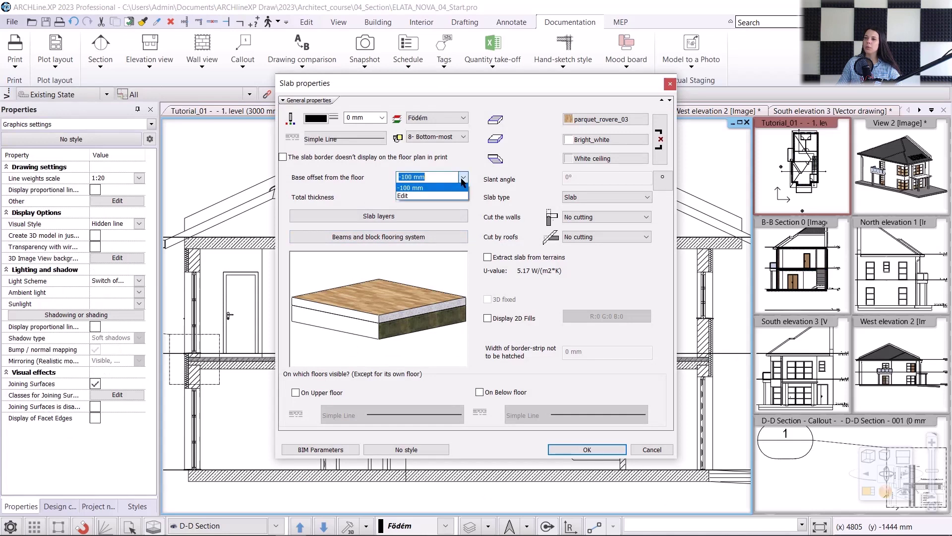
{"action": "left_click", "coordinate": [427, 196]}
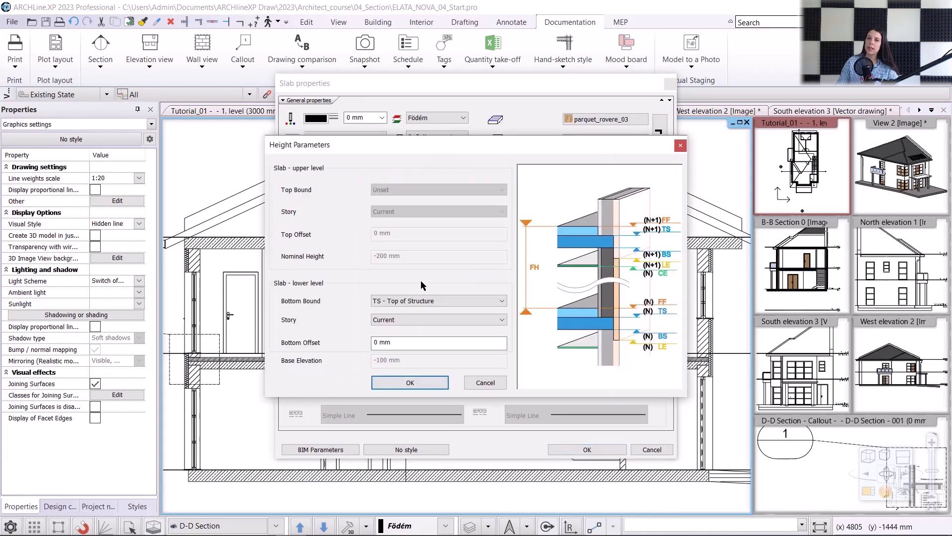
{"action": "left_click", "coordinate": [466, 301]}
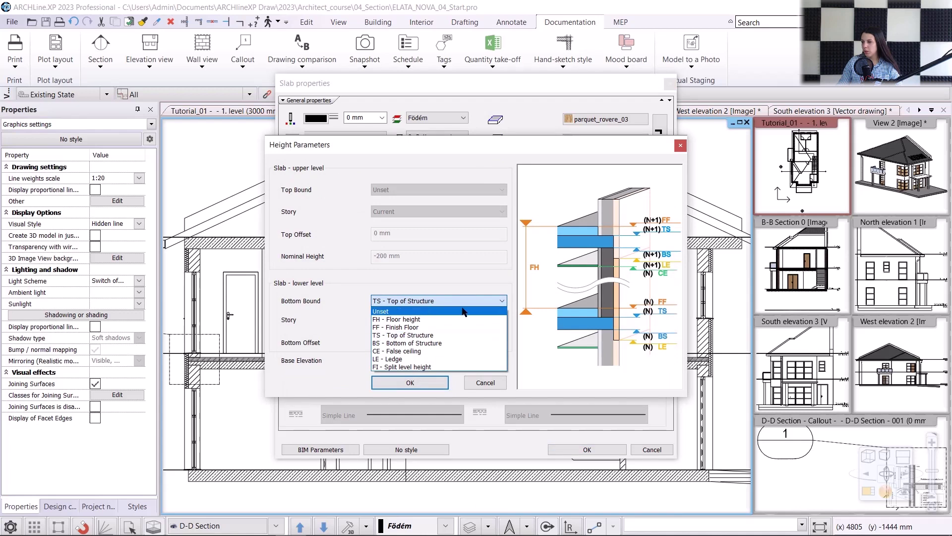
{"action": "left_click", "coordinate": [420, 327]}
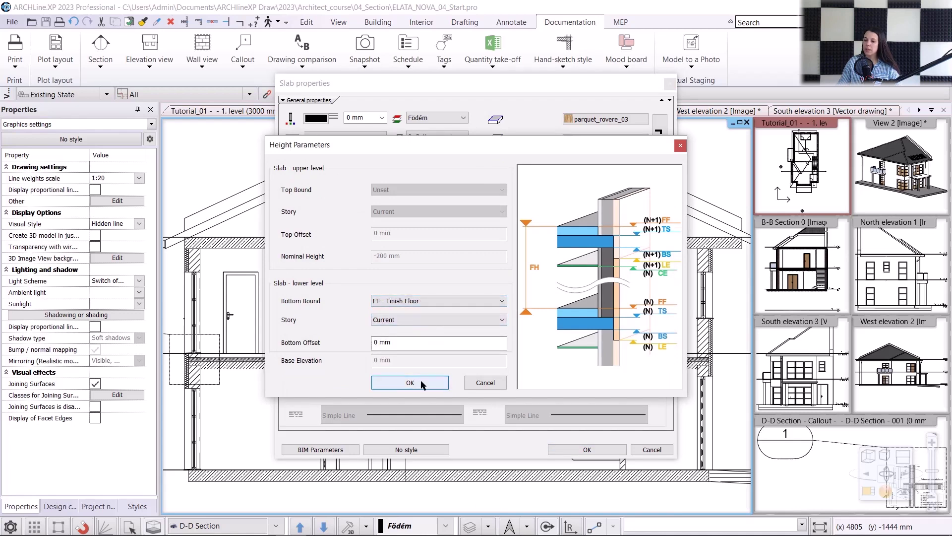
{"action": "left_click", "coordinate": [421, 382]}
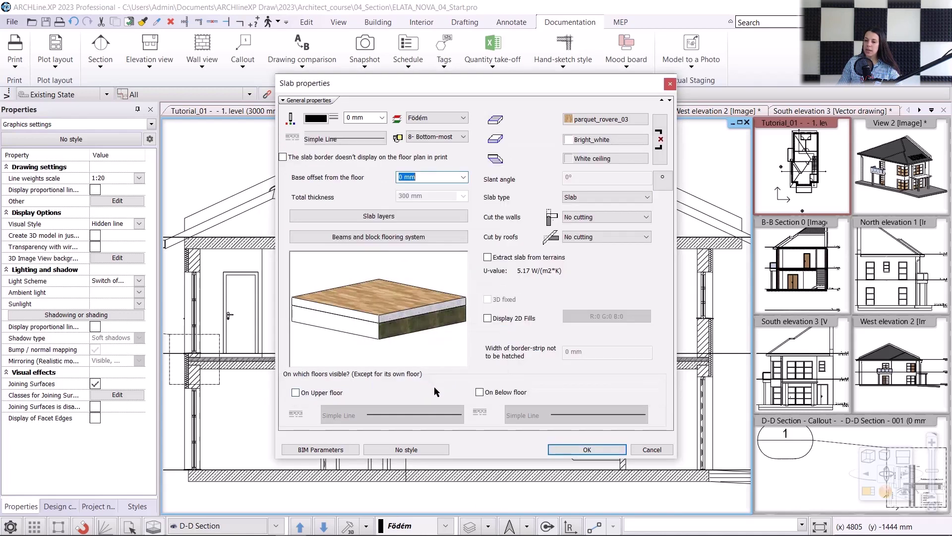
{"action": "left_click", "coordinate": [606, 452]}
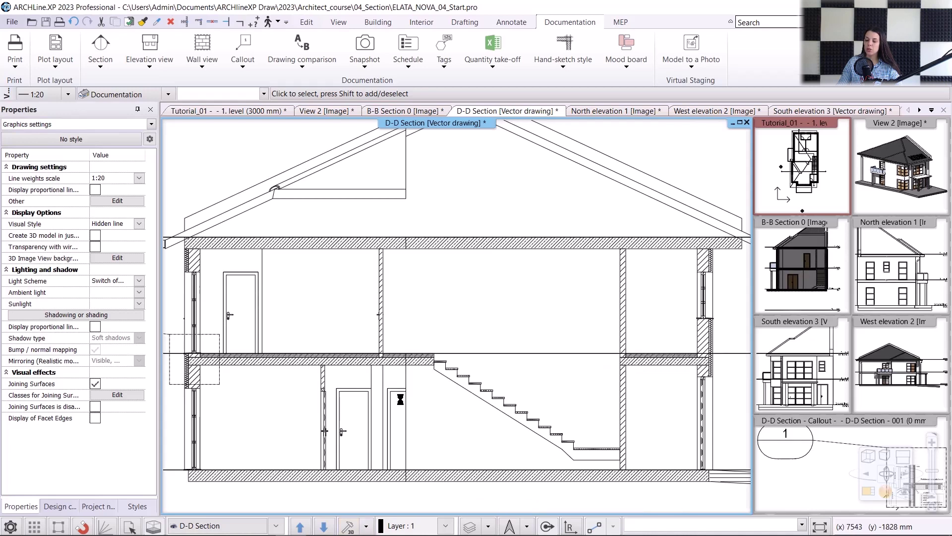
{"action": "scroll", "coordinate": [311, 380], "scroll_direction": "up", "scroll_amount": 1}
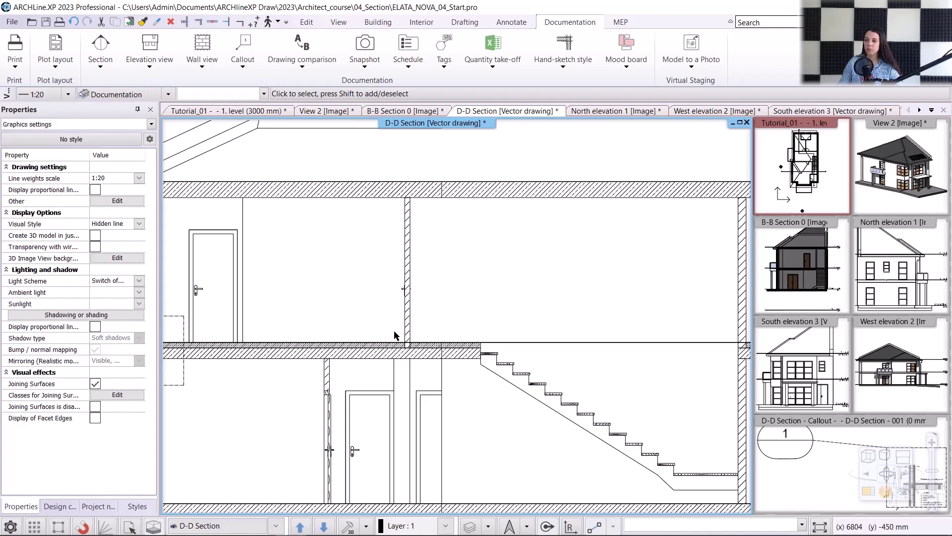
{"action": "scroll", "coordinate": [466, 331], "scroll_direction": "down", "scroll_amount": 2}
{"action": "scroll", "coordinate": [467, 331], "scroll_direction": "down", "scroll_amount": 2}
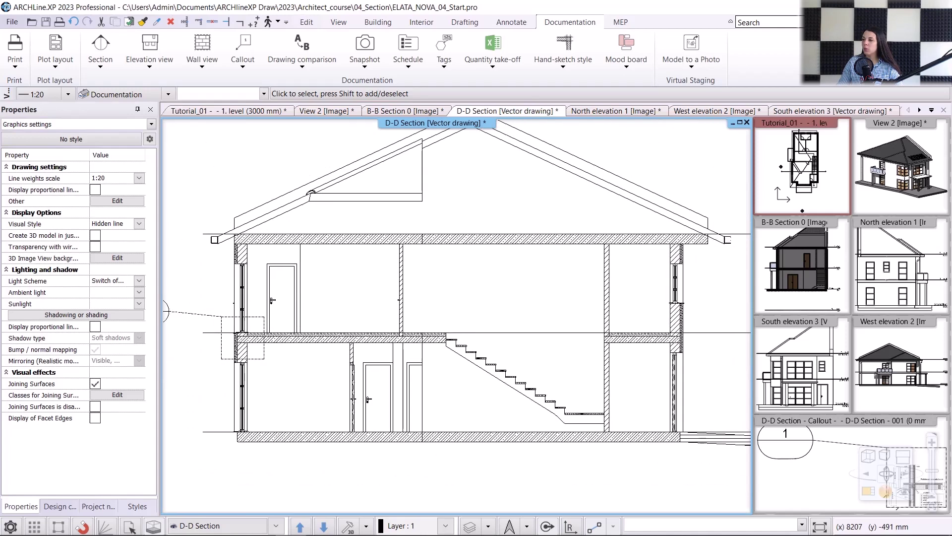
{"action": "scroll", "coordinate": [420, 326], "scroll_direction": "down", "scroll_amount": 1}
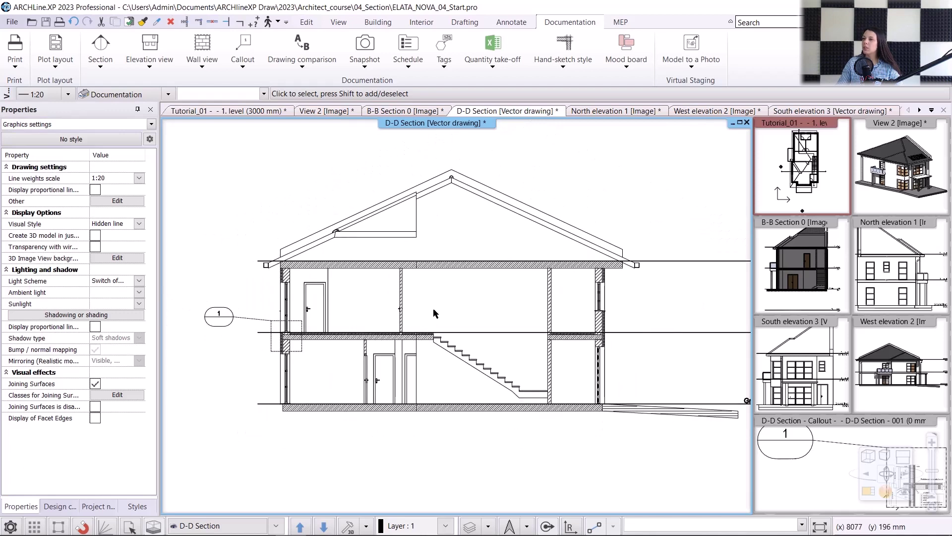
{"action": "mouse_move", "coordinate": [433, 308]}
{"action": "middle_mouse_down"}
{"action": "mouse_move", "coordinate": [380, 325]}
{"action": "mouse_move", "coordinate": [405, 323]}
{"action": "middle_mouse_up"}
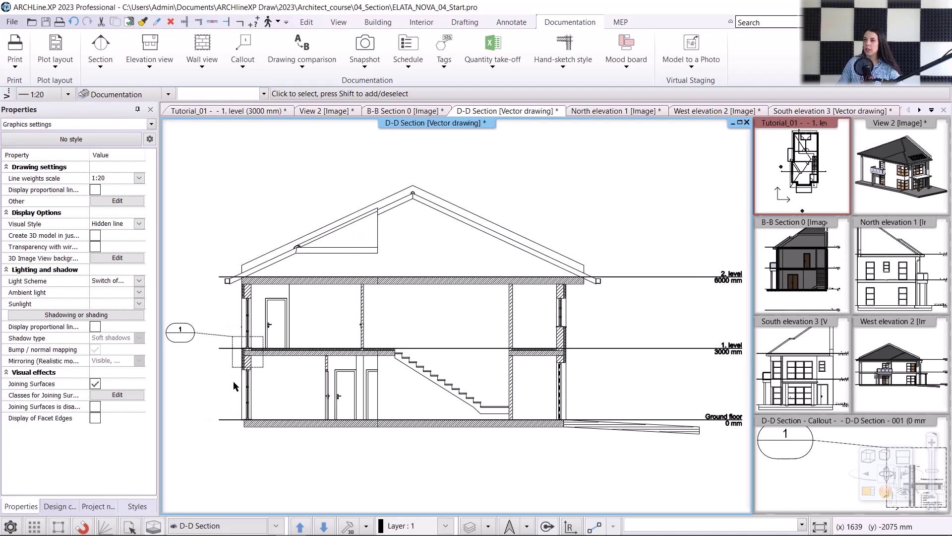